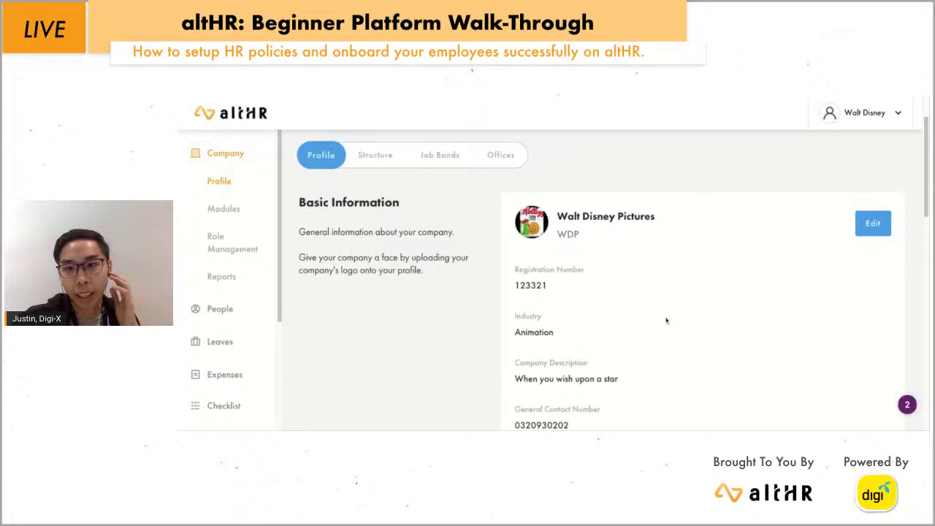
Review the company profile's basic information and its headquarters address details, including timezone and primary currency
{"action": "scroll", "coordinate": [664, 319], "scroll_direction": "down", "scroll_amount": 1}
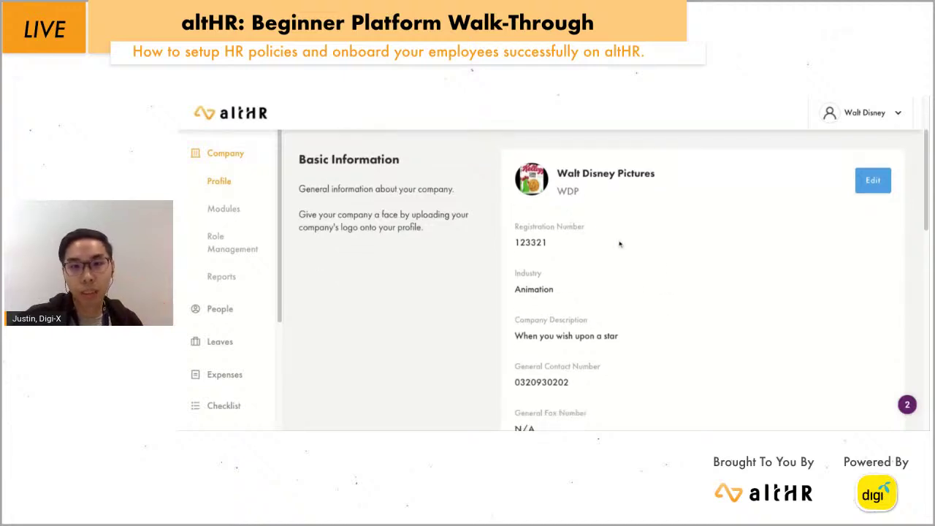
{"action": "scroll", "coordinate": [584, 307], "scroll_direction": "down", "scroll_amount": 5}
{"action": "scroll", "coordinate": [641, 299], "scroll_direction": "down", "scroll_amount": 5}
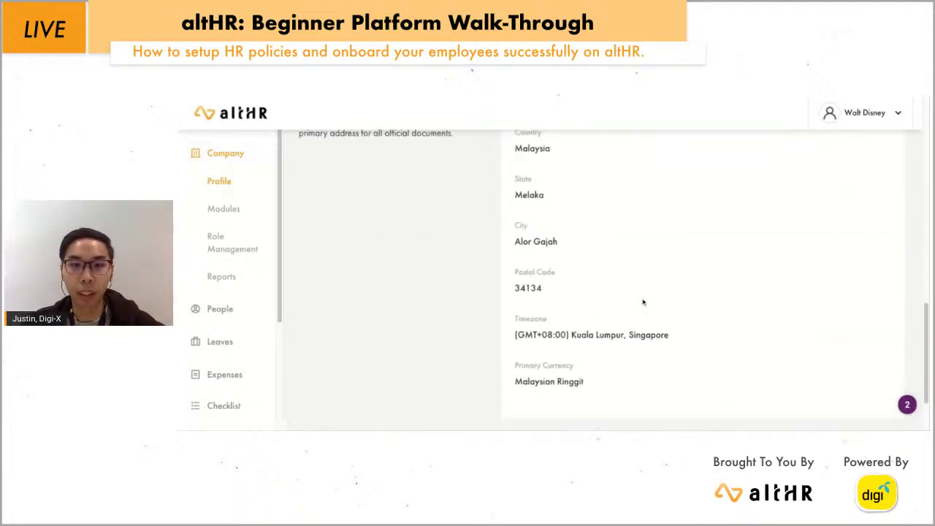
{"action": "scroll", "coordinate": [668, 322], "scroll_direction": "up", "scroll_amount": 10}
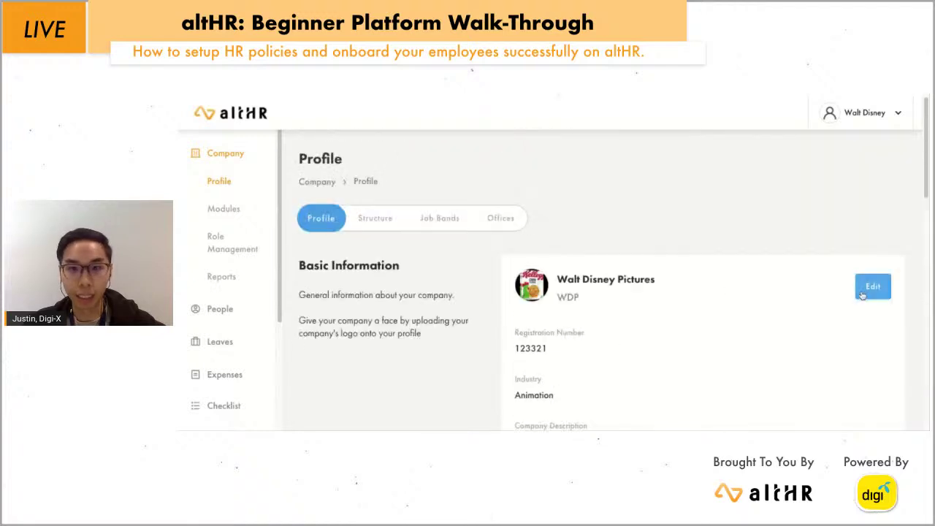
{"action": "scroll", "coordinate": [627, 328], "scroll_direction": "down", "scroll_amount": 1}
{"action": "scroll", "coordinate": [625, 336], "scroll_direction": "down", "scroll_amount": 2}
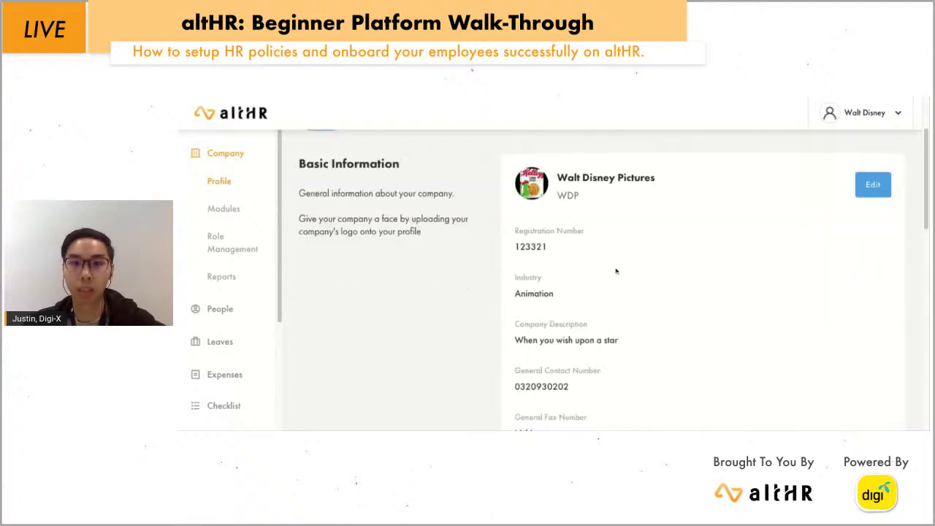
{"action": "scroll", "coordinate": [672, 351], "scroll_direction": "down", "scroll_amount": 10}
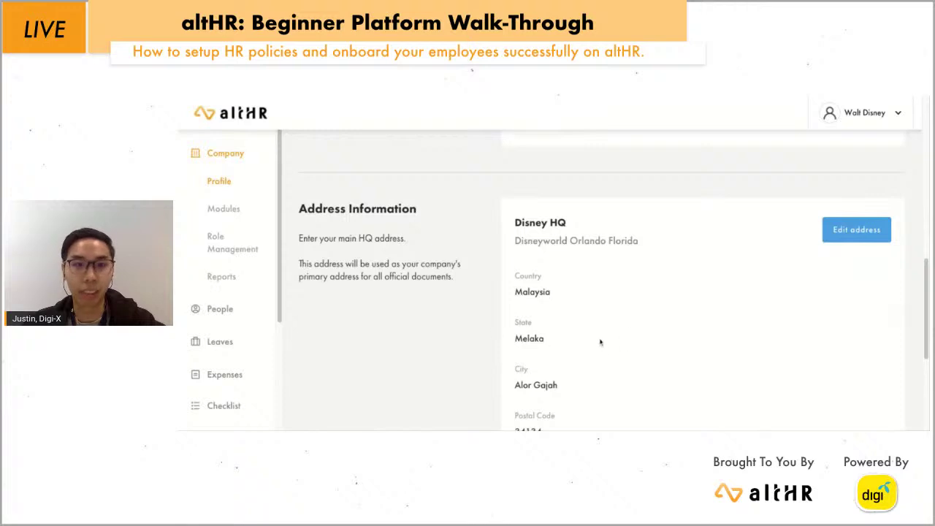
{"action": "scroll", "coordinate": [597, 347], "scroll_direction": "down", "scroll_amount": 3}
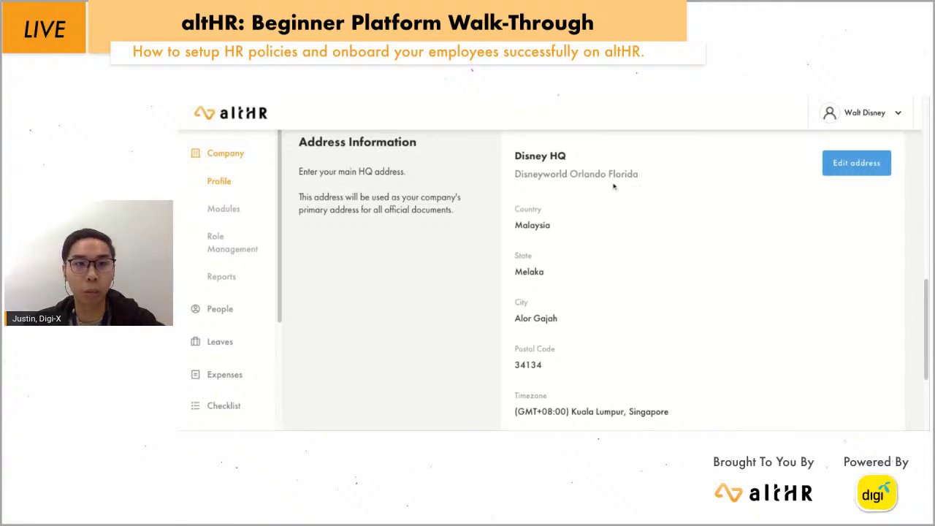
{"action": "scroll", "coordinate": [667, 285], "scroll_direction": "down", "scroll_amount": 3}
{"action": "scroll", "coordinate": [666, 286], "scroll_direction": "up", "scroll_amount": 4}
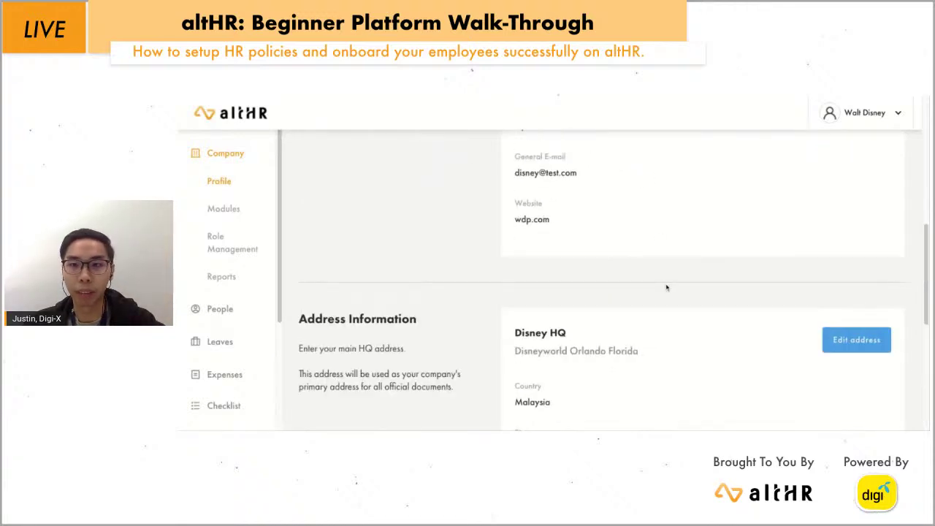
{"action": "scroll", "coordinate": [666, 287], "scroll_direction": "down", "scroll_amount": 1}
{"action": "scroll", "coordinate": [666, 287], "scroll_direction": "up", "scroll_amount": 5}
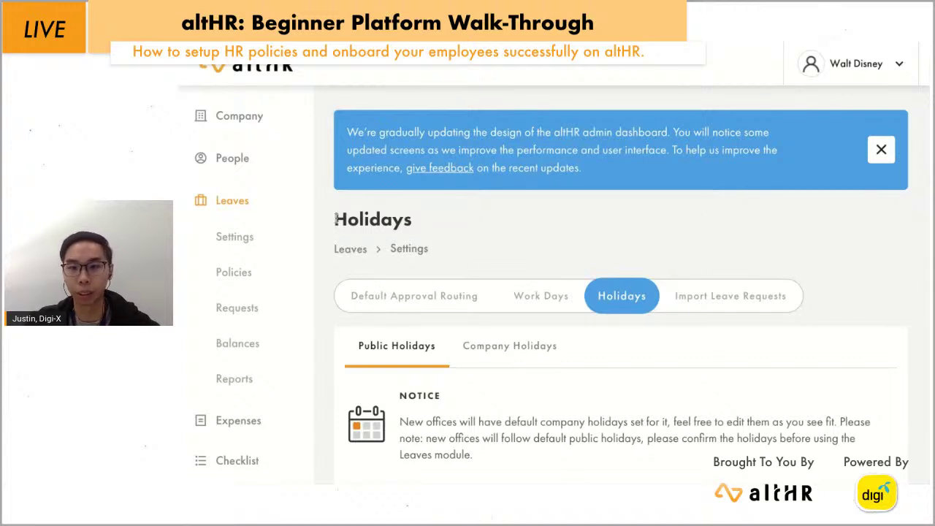
Open the leave settings and examine the default approval routing groups, criteria and approval routes
{"action": "scroll", "coordinate": [247, 235], "scroll_direction": "down", "scroll_amount": 1}
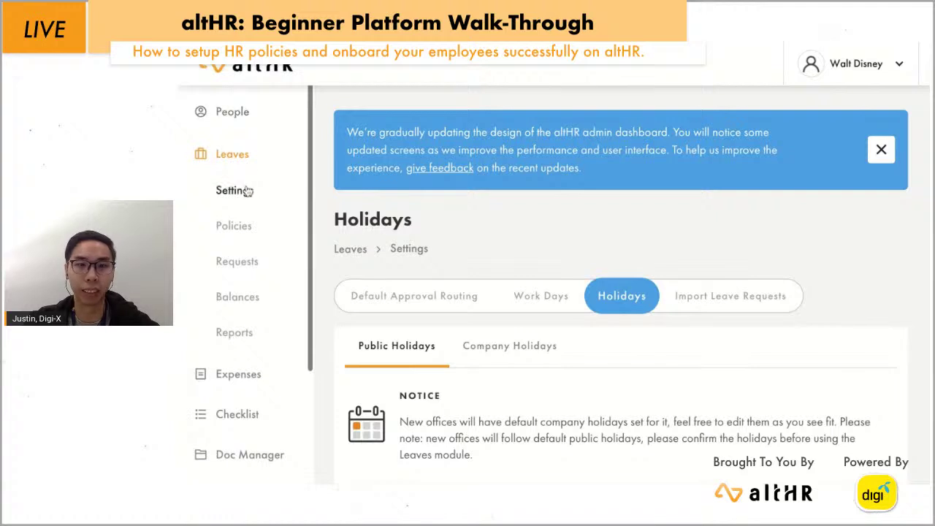
{"action": "left_click", "coordinate": [246, 191]}
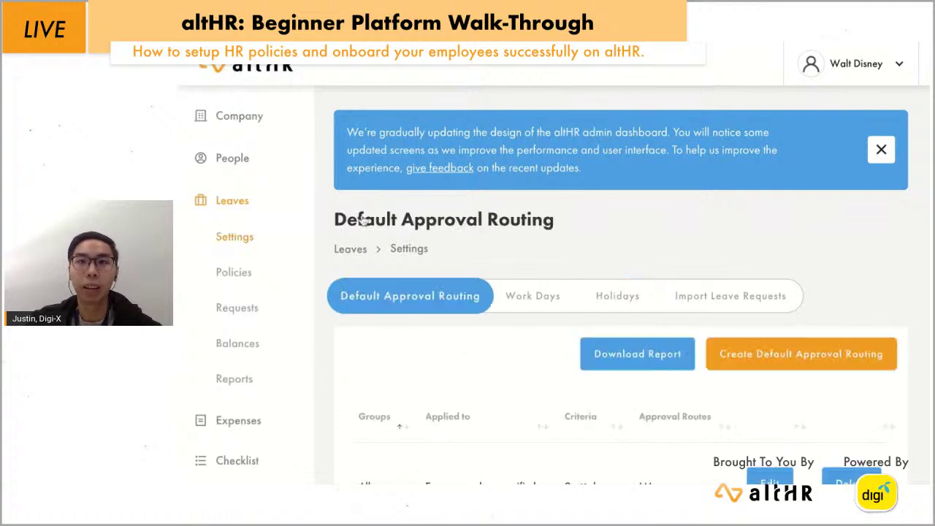
{"action": "scroll", "coordinate": [567, 203], "scroll_direction": "down", "scroll_amount": 2}
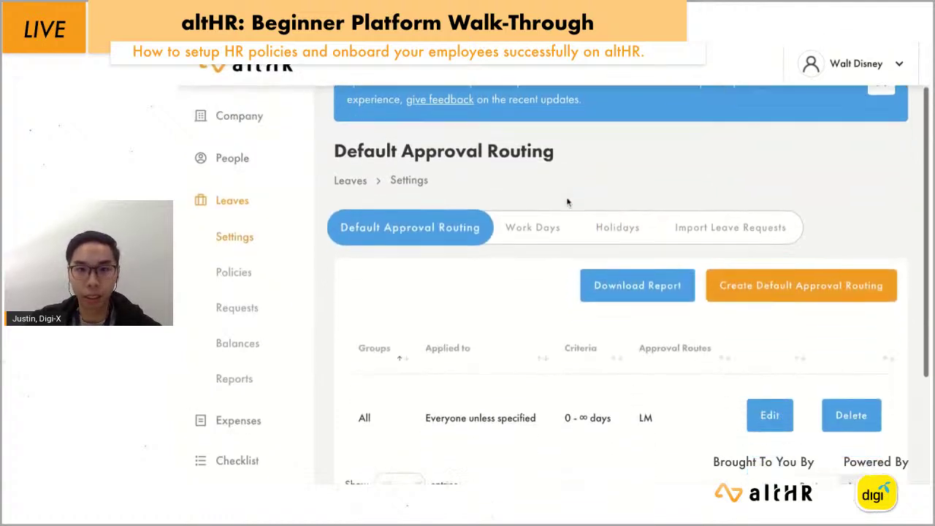
{"action": "scroll", "coordinate": [568, 202], "scroll_direction": "up", "scroll_amount": 2}
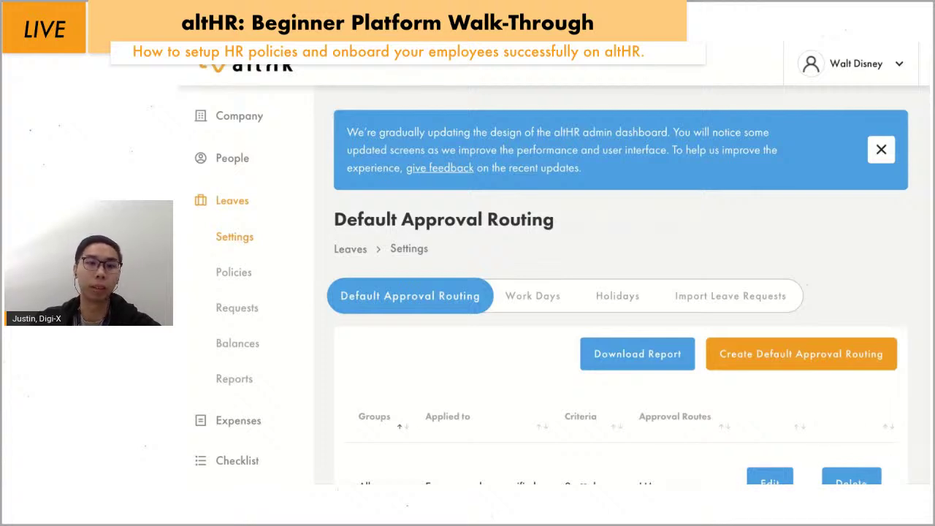
Look through the available modules and open the active highlights list
{"action": "scroll", "coordinate": [248, 292], "scroll_direction": "down", "scroll_amount": 5}
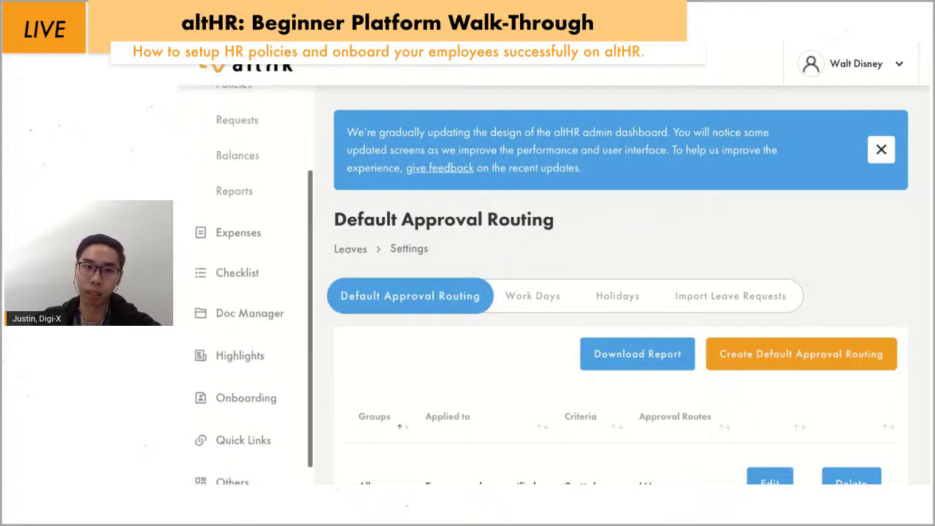
{"action": "scroll", "coordinate": [248, 292], "scroll_direction": "up", "scroll_amount": 5}
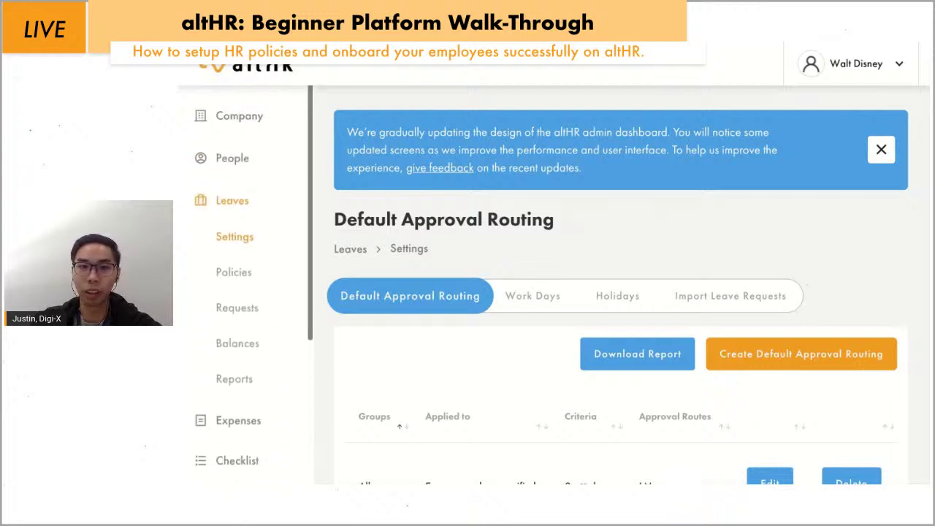
{"action": "scroll", "coordinate": [248, 293], "scroll_direction": "down", "scroll_amount": 5}
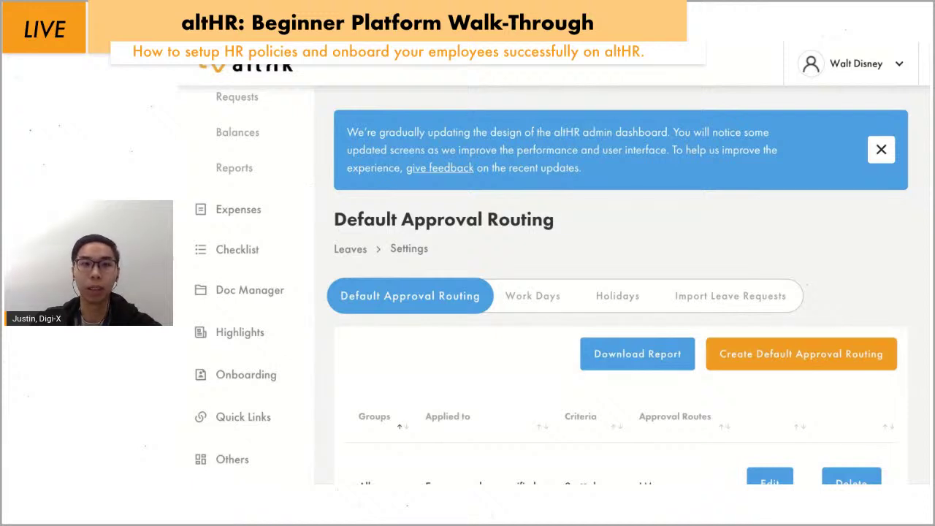
{"action": "scroll", "coordinate": [248, 292], "scroll_direction": "up", "scroll_amount": 1}
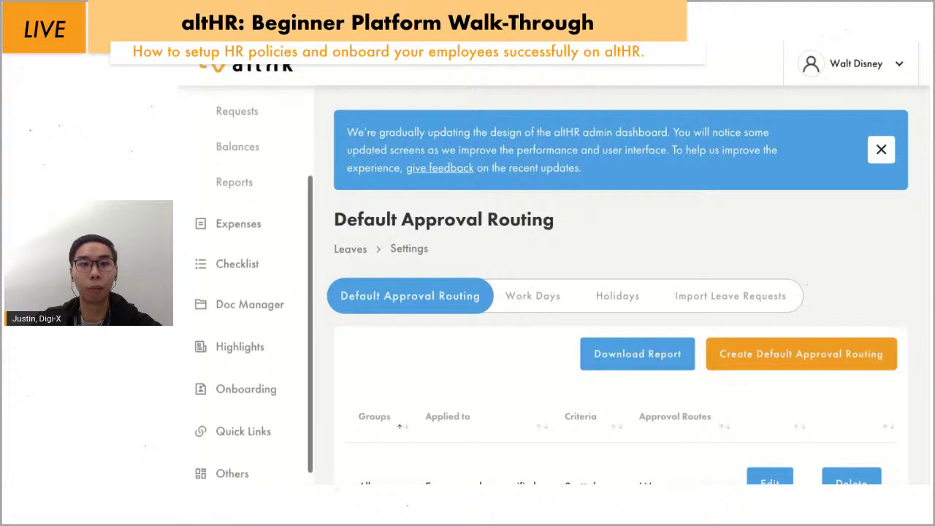
{"action": "scroll", "coordinate": [249, 292], "scroll_direction": "down", "scroll_amount": 1}
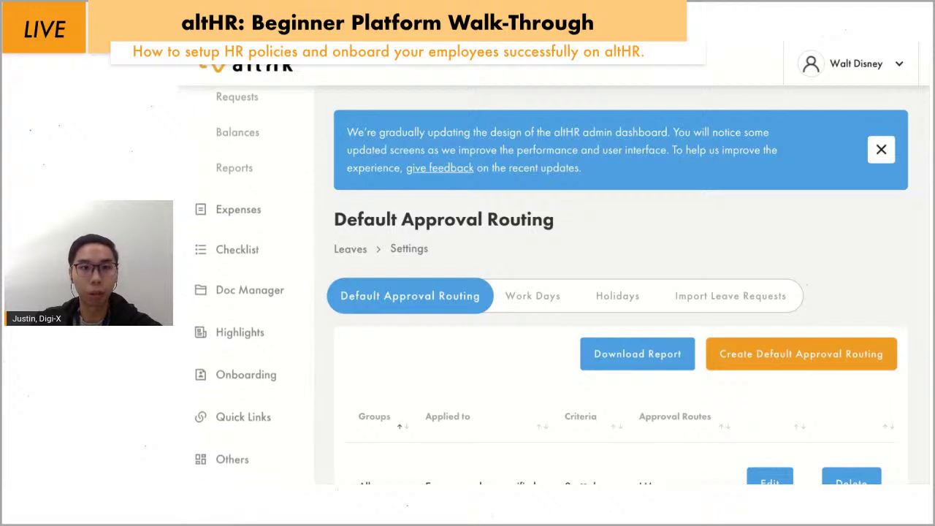
{"action": "scroll", "coordinate": [249, 292], "scroll_direction": "up", "scroll_amount": 2}
{"action": "scroll", "coordinate": [248, 292], "scroll_direction": "down", "scroll_amount": 1}
{"action": "scroll", "coordinate": [248, 292], "scroll_direction": "down", "scroll_amount": 1}
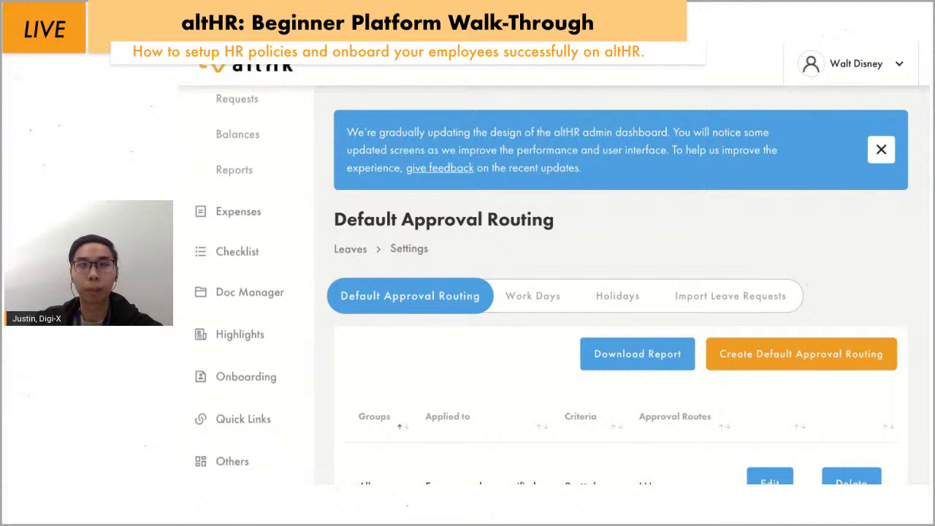
{"action": "left_click", "coordinate": [250, 338]}
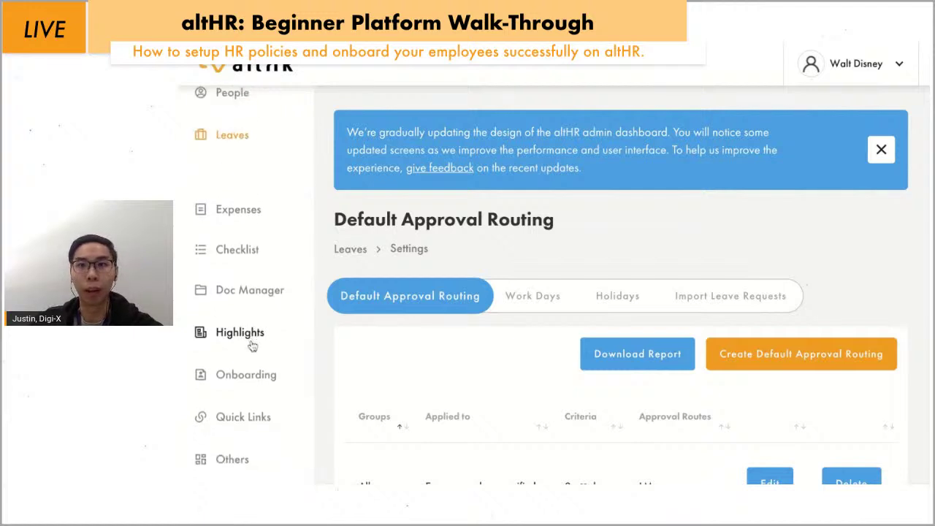
{"action": "scroll", "coordinate": [569, 328], "scroll_direction": "down", "scroll_amount": 2}
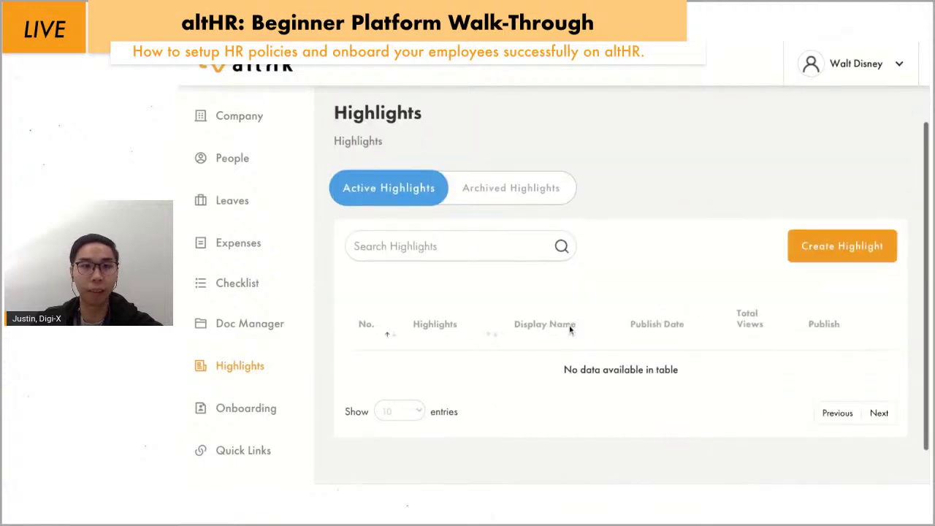
Create a new highlight with both the highlight name and the display name set to "Welcome to Disney!"
{"action": "left_click", "coordinate": [834, 245]}
{"action": "left_click", "coordinate": [560, 227]}
{"action": "type", "text": "Welcome to Disn"}
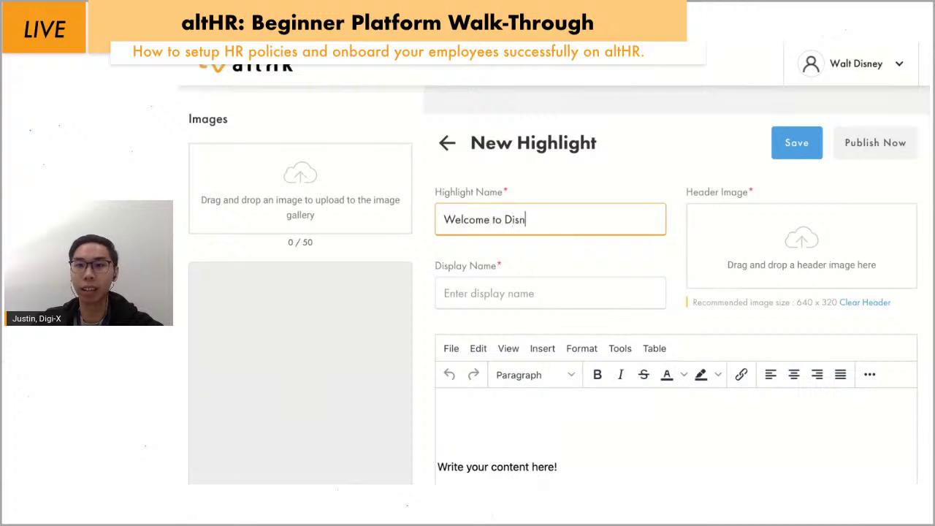
{"action": "type", "text": "ey!"}
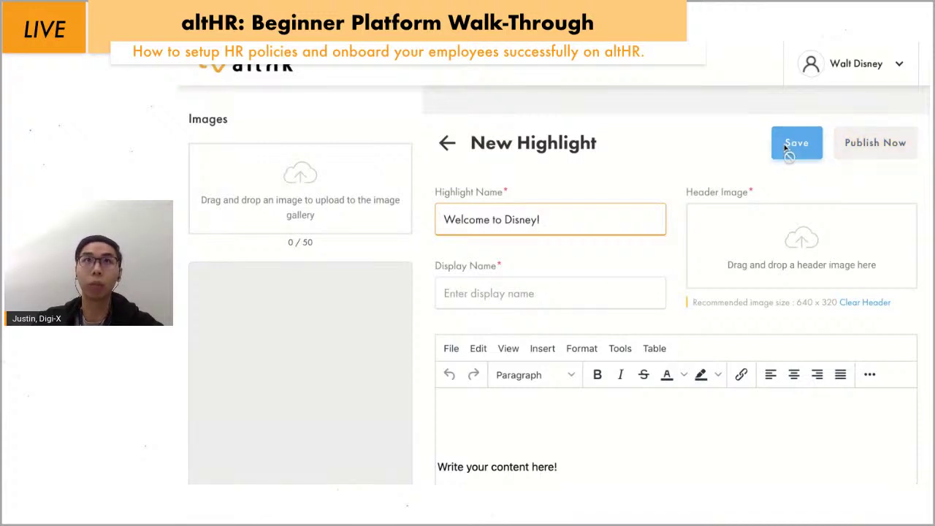
{"action": "scroll", "coordinate": [569, 292], "scroll_direction": "down", "scroll_amount": 1}
{"action": "left_click", "coordinate": [555, 255]}
{"action": "type", "text": "Welcome to Disney!"}
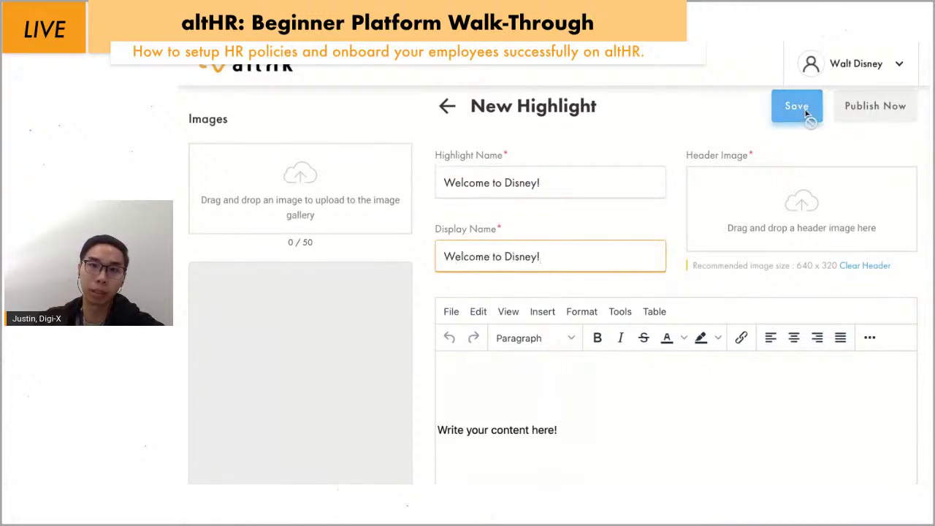
Try to add a header image to the new highlight
{"action": "scroll", "coordinate": [839, 184], "scroll_direction": "down", "scroll_amount": 2}
{"action": "scroll", "coordinate": [830, 203], "scroll_direction": "up", "scroll_amount": 2}
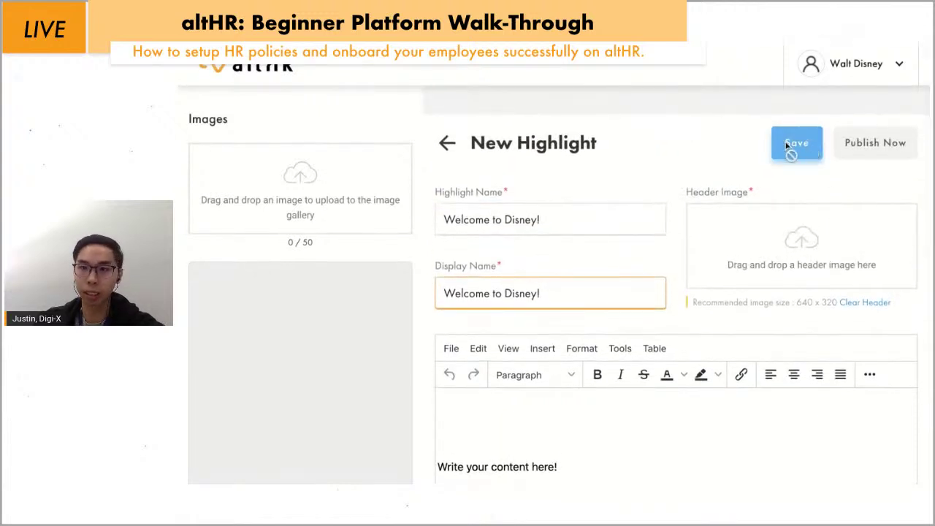
{"action": "left_click", "coordinate": [751, 263]}
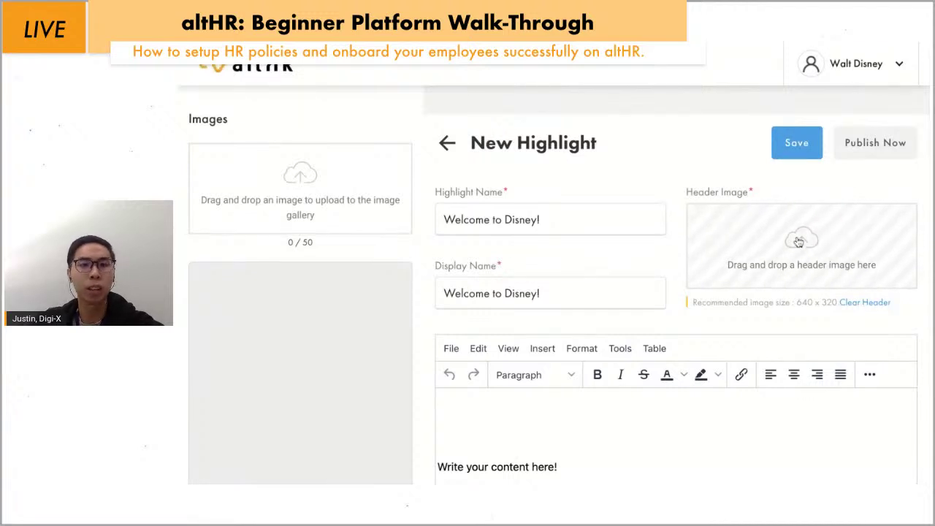
{"action": "double_click", "coordinate": [736, 264]}
{"action": "scroll", "coordinate": [779, 241], "scroll_direction": "down", "scroll_amount": 1}
{"action": "scroll", "coordinate": [780, 241], "scroll_direction": "down", "scroll_amount": 2}
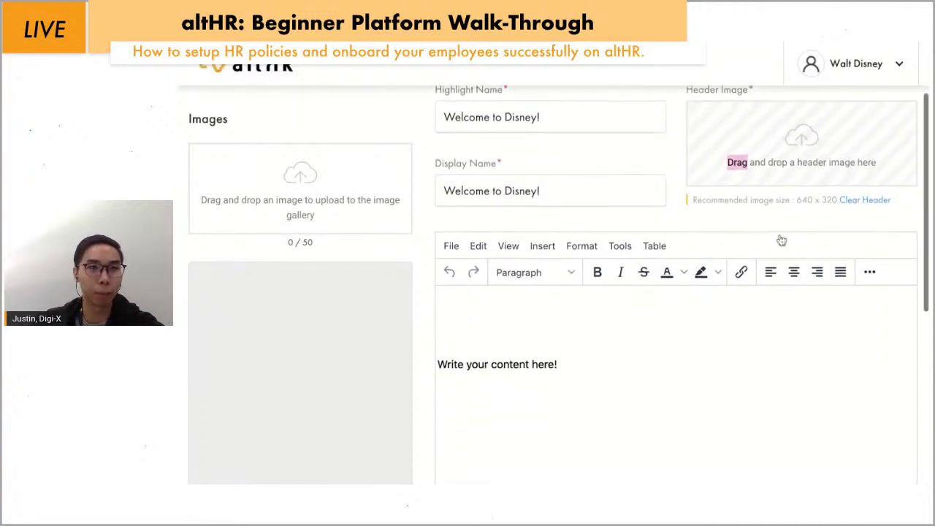
{"action": "scroll", "coordinate": [780, 238], "scroll_direction": "up", "scroll_amount": 2}
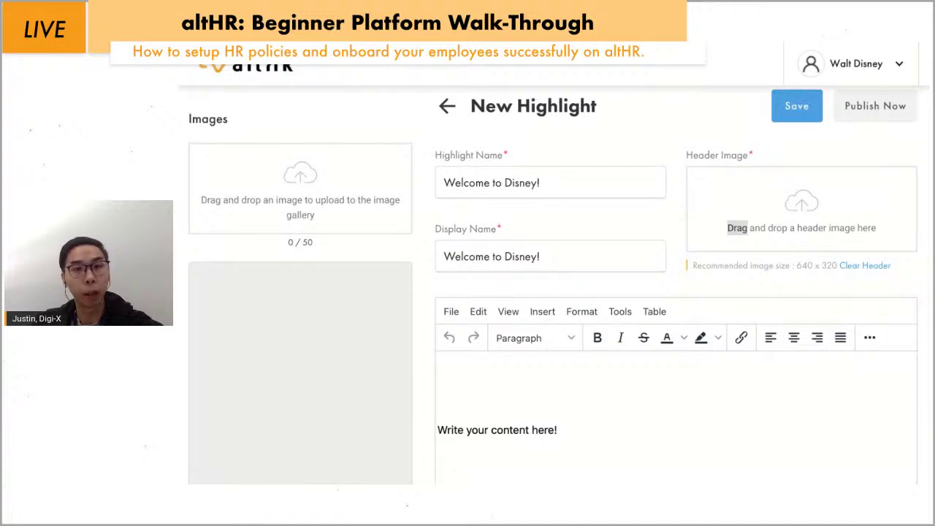
{"action": "key", "text": "alt+Tab"}
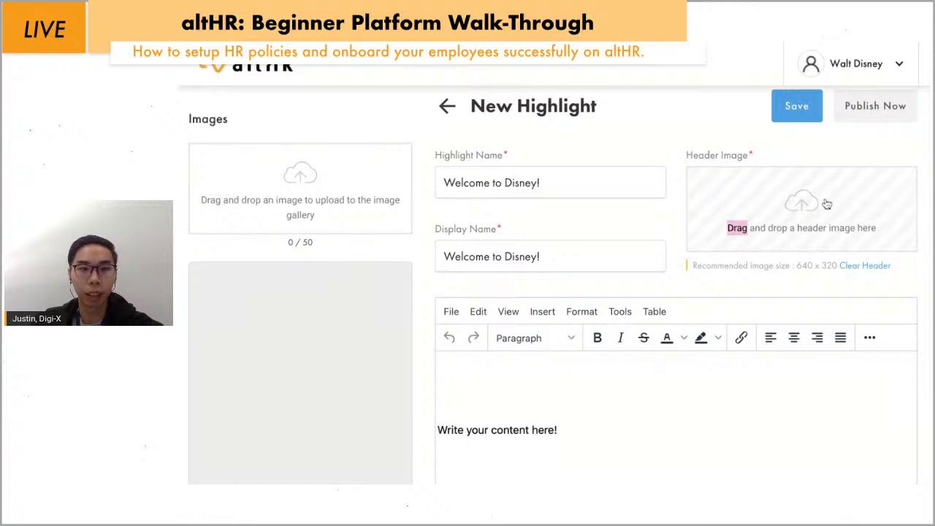
{"action": "left_click", "coordinate": [856, 268]}
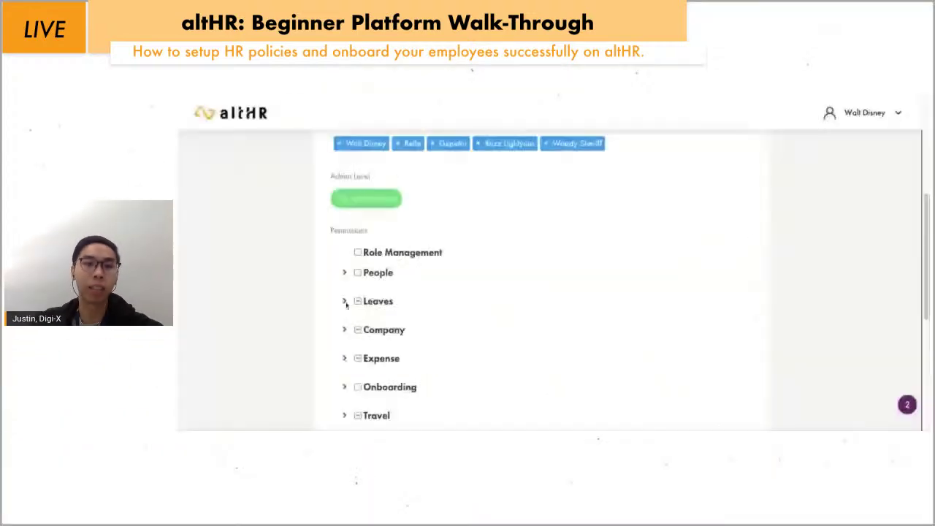
Examine the Leaves, Company and Expense permissions of the Settings access policy, and leave the policy without editing it
{"action": "left_click", "coordinate": [344, 301]}
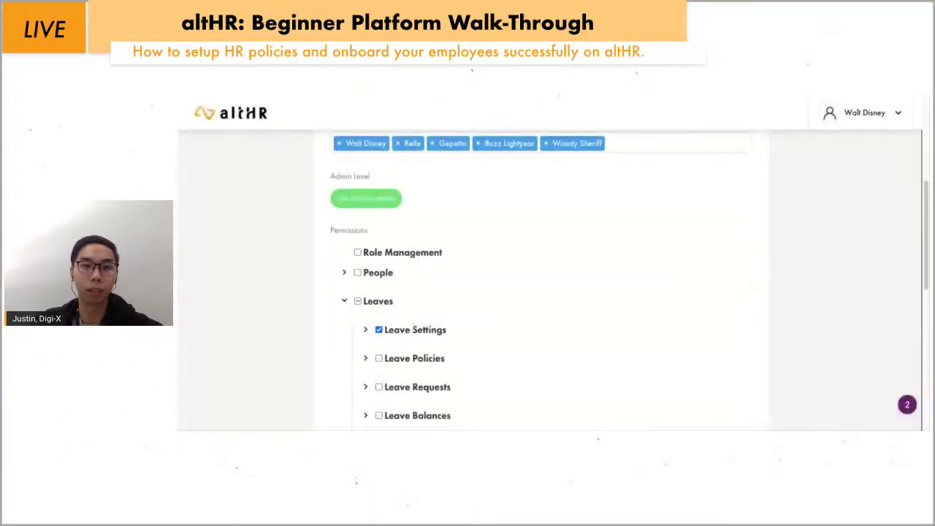
{"action": "scroll", "coordinate": [490, 338], "scroll_direction": "down", "scroll_amount": 4}
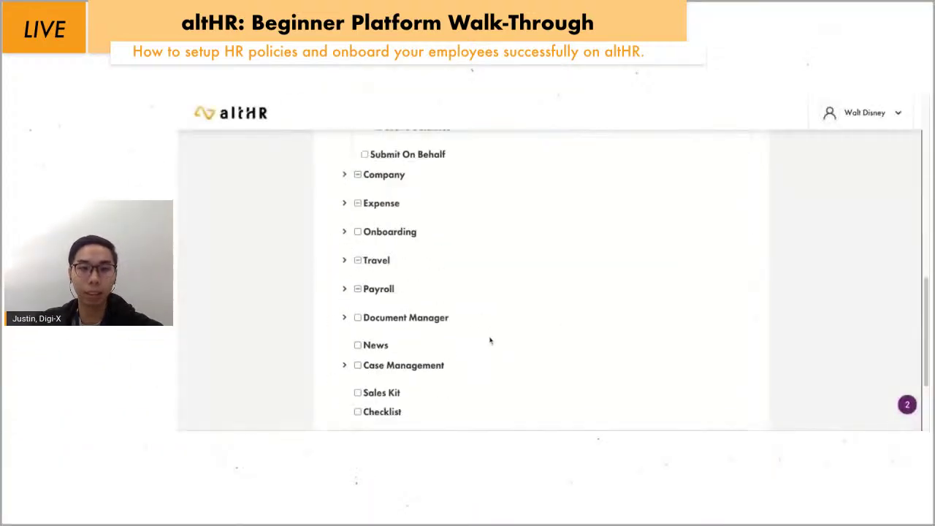
{"action": "left_click", "coordinate": [343, 175]}
{"action": "left_click", "coordinate": [344, 375]}
{"action": "scroll", "coordinate": [380, 358], "scroll_direction": "down", "scroll_amount": 1}
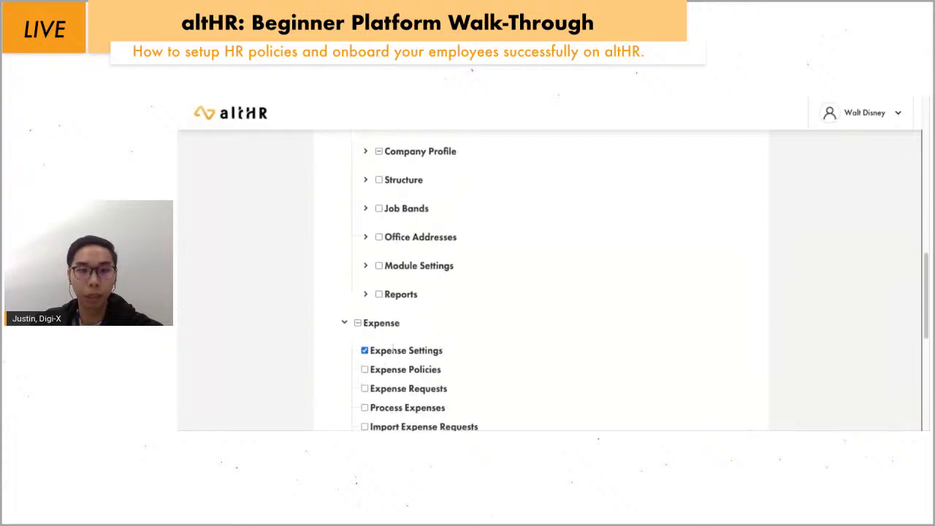
{"action": "scroll", "coordinate": [559, 360], "scroll_direction": "down", "scroll_amount": 3}
{"action": "scroll", "coordinate": [556, 360], "scroll_direction": "up", "scroll_amount": 10}
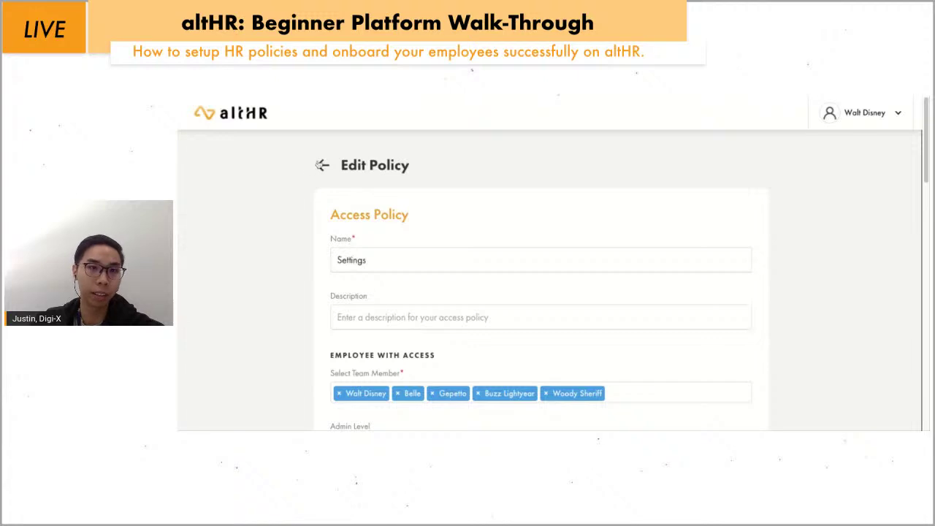
{"action": "left_click", "coordinate": [322, 166]}
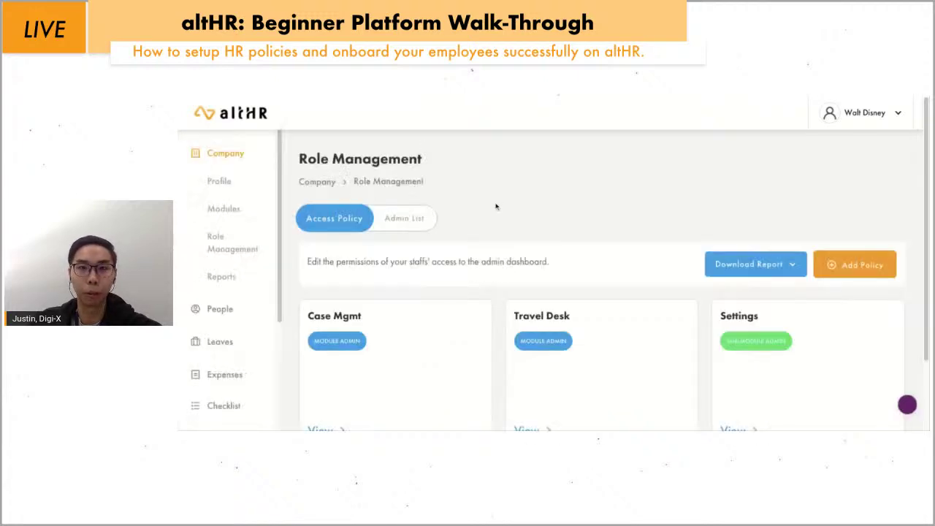
View the admin list in Role Management to check which access policies each employee holds
{"action": "left_click", "coordinate": [412, 220]}
{"action": "scroll", "coordinate": [695, 251], "scroll_direction": "down", "scroll_amount": 3}
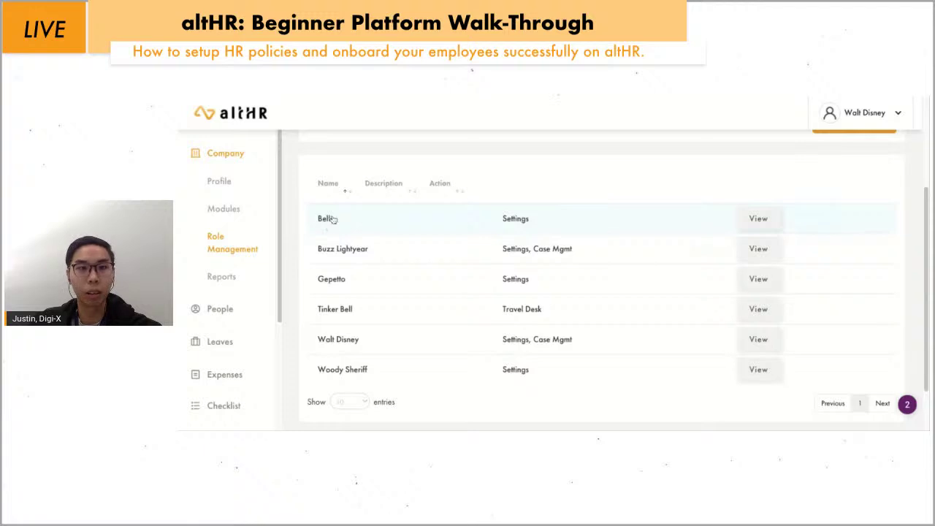
View the company's Leave reports to check the creation date, expiry date, status and download option of each report
{"action": "scroll", "coordinate": [531, 360], "scroll_direction": "up", "scroll_amount": 3}
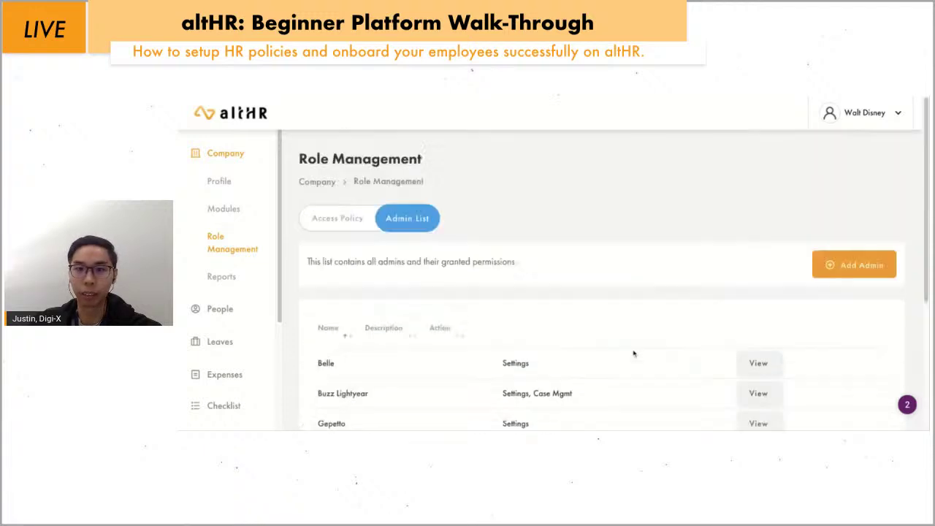
{"action": "left_click", "coordinate": [221, 277]}
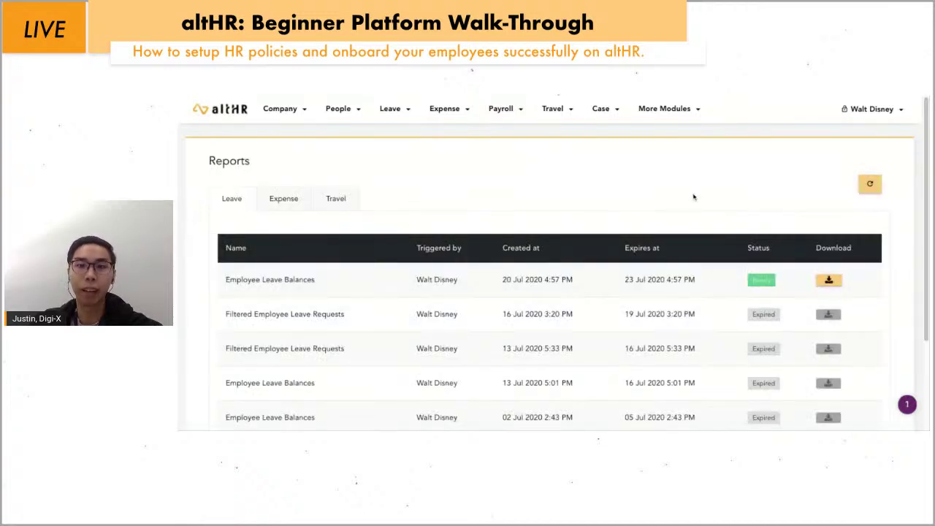
{"action": "scroll", "coordinate": [593, 273], "scroll_direction": "down", "scroll_amount": 2}
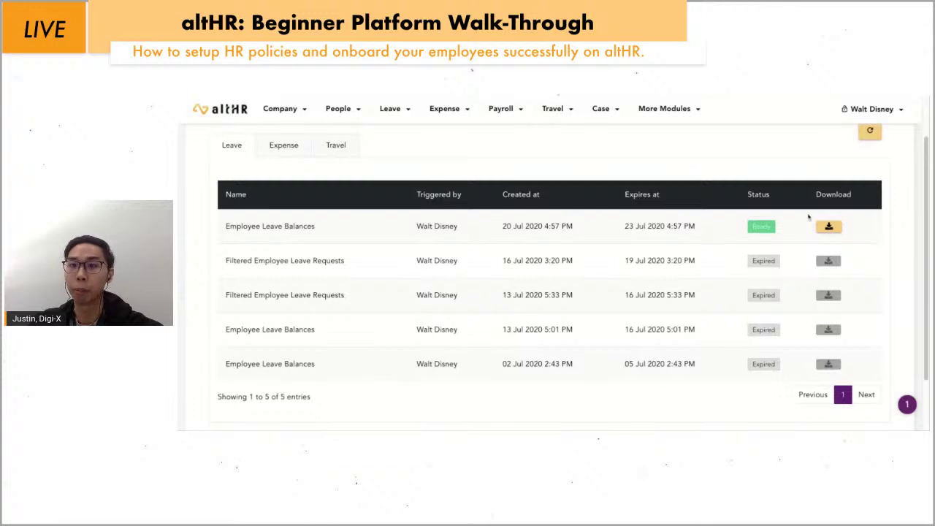
{"action": "scroll", "coordinate": [440, 238], "scroll_direction": "up", "scroll_amount": 2}
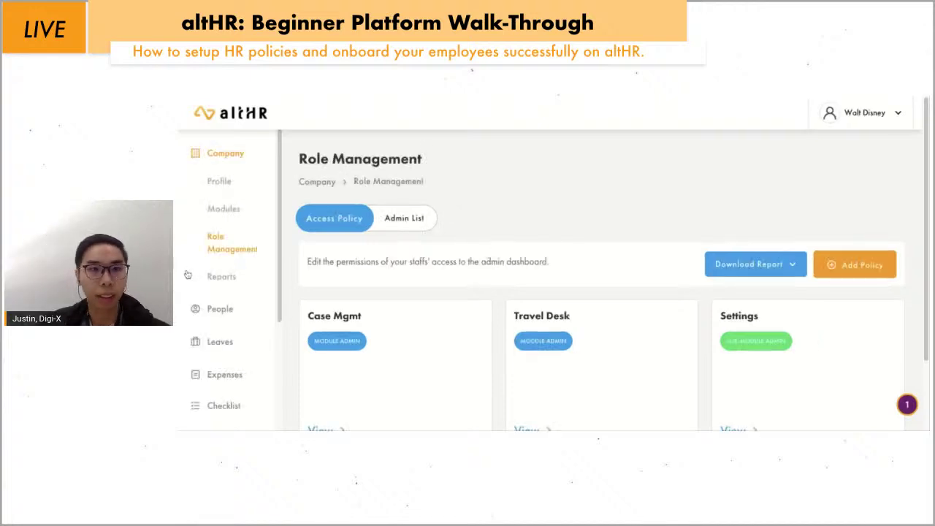
Examine the active employees in the People directory, including each one's organisation, manager and employment status
{"action": "left_click", "coordinate": [223, 309]}
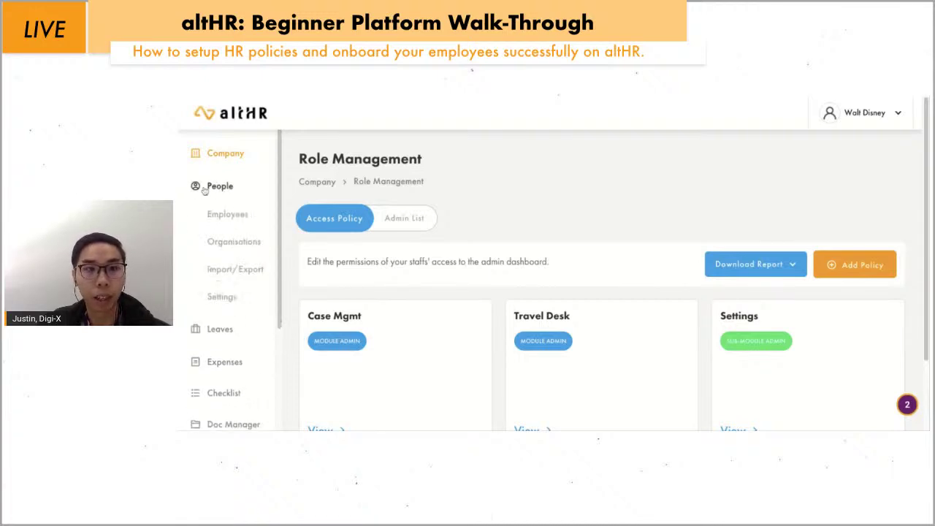
{"action": "left_click", "coordinate": [236, 216]}
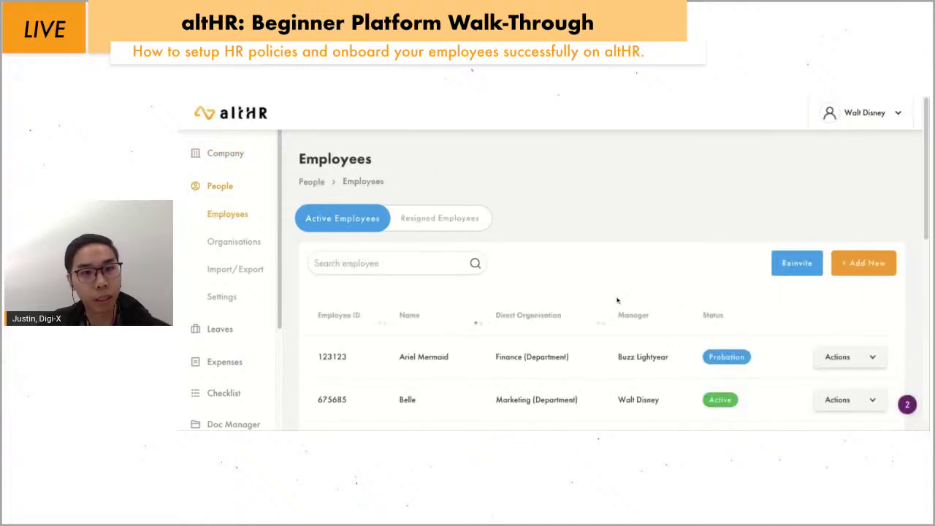
{"action": "scroll", "coordinate": [602, 290], "scroll_direction": "down", "scroll_amount": 1}
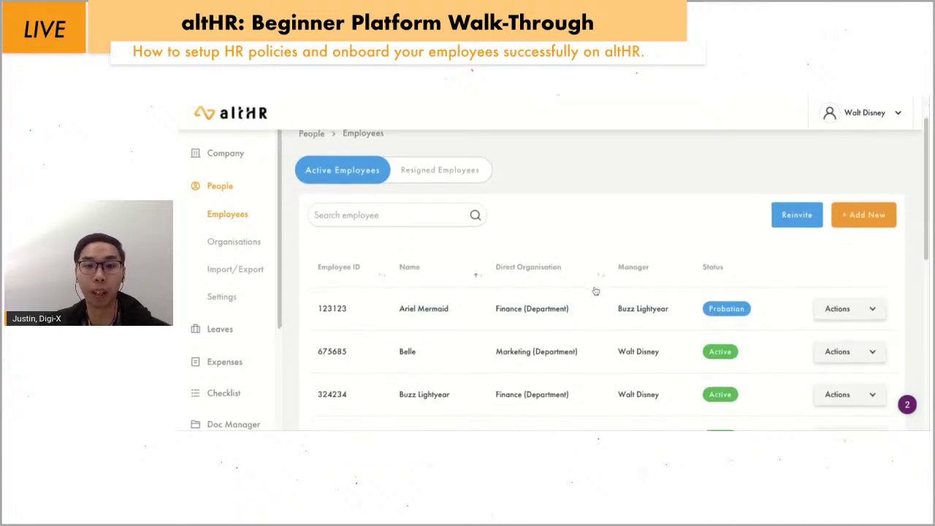
{"action": "scroll", "coordinate": [595, 296], "scroll_direction": "down", "scroll_amount": 1}
{"action": "scroll", "coordinate": [595, 297], "scroll_direction": "down", "scroll_amount": 1}
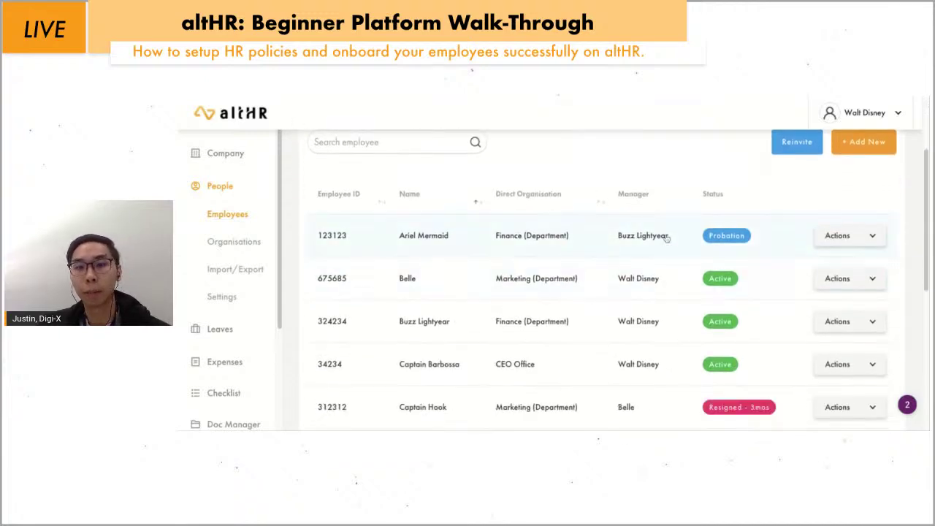
{"action": "scroll", "coordinate": [649, 300], "scroll_direction": "down", "scroll_amount": 2}
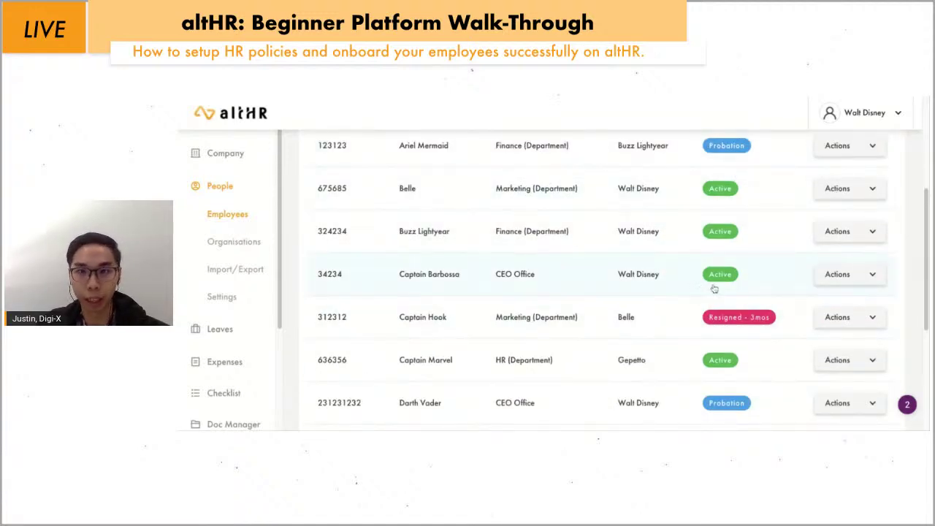
{"action": "scroll", "coordinate": [674, 333], "scroll_direction": "up", "scroll_amount": 1}
{"action": "scroll", "coordinate": [674, 333], "scroll_direction": "up", "scroll_amount": 3}
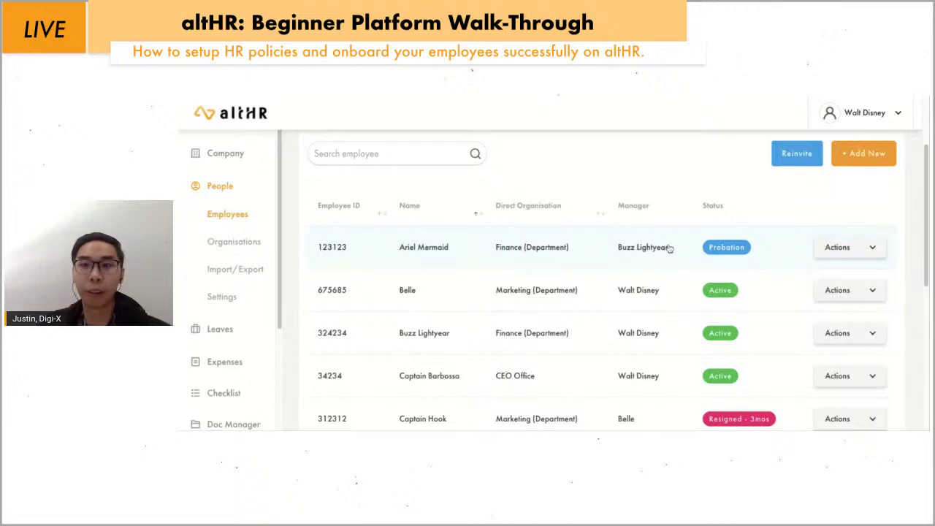
Check which actions are available for the Finance employee on probation without choosing any of them
{"action": "left_click", "coordinate": [868, 249]}
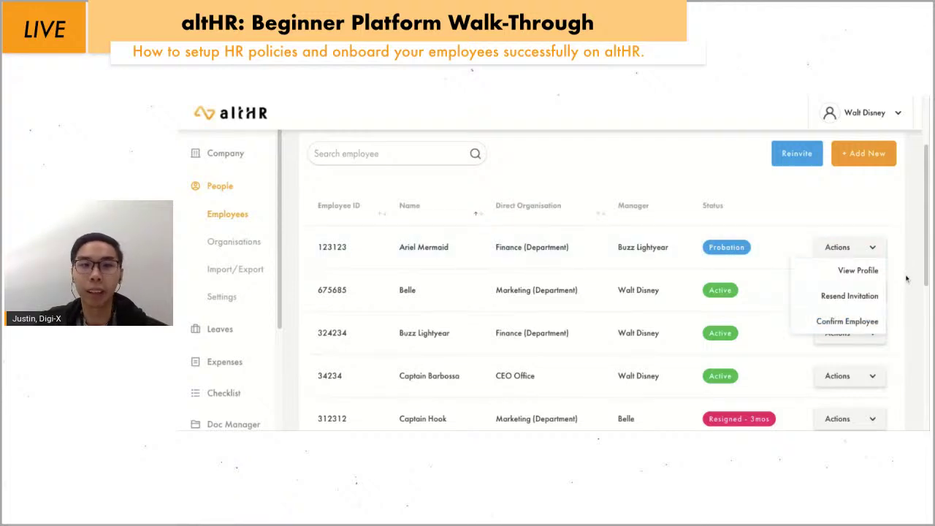
{"action": "scroll", "coordinate": [906, 278], "scroll_direction": "down", "scroll_amount": 1}
{"action": "left_click", "coordinate": [870, 198]}
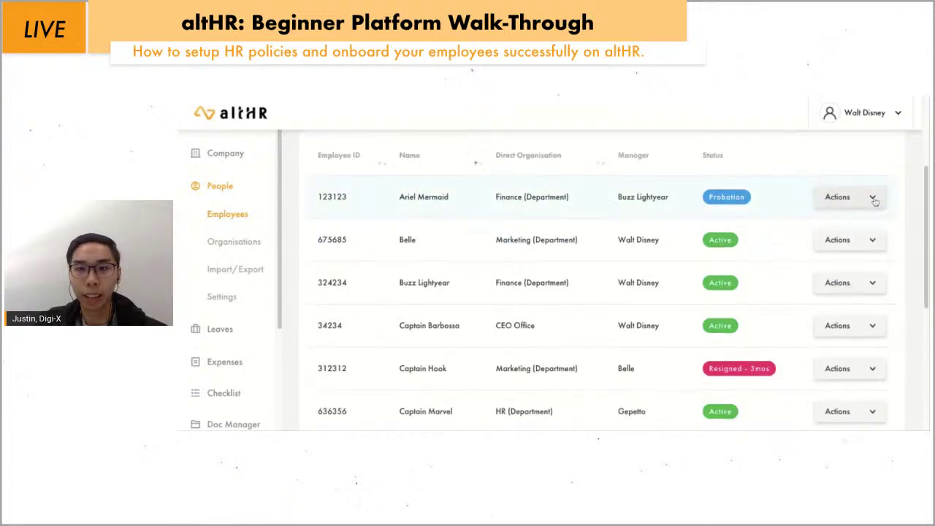
View the Employment Info in the profile of the active Marketing employee
{"action": "left_click", "coordinate": [872, 243]}
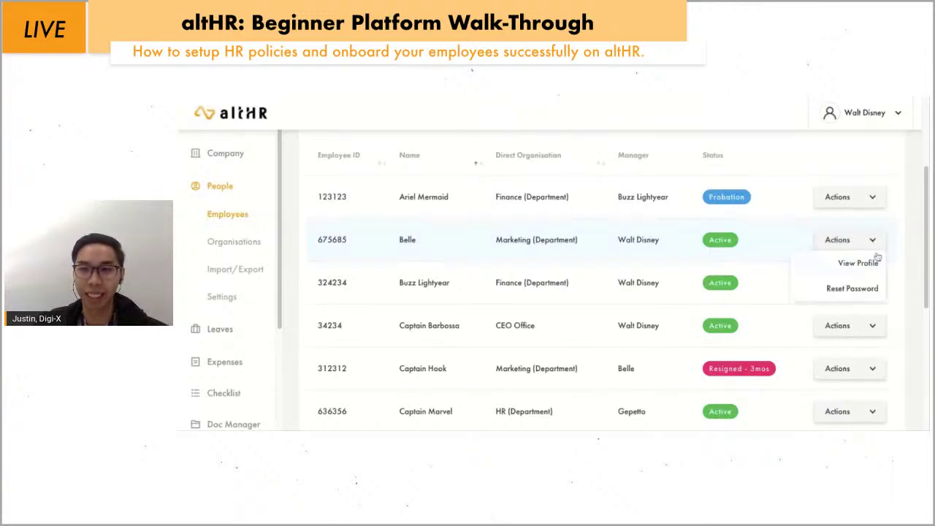
{"action": "left_click", "coordinate": [858, 264]}
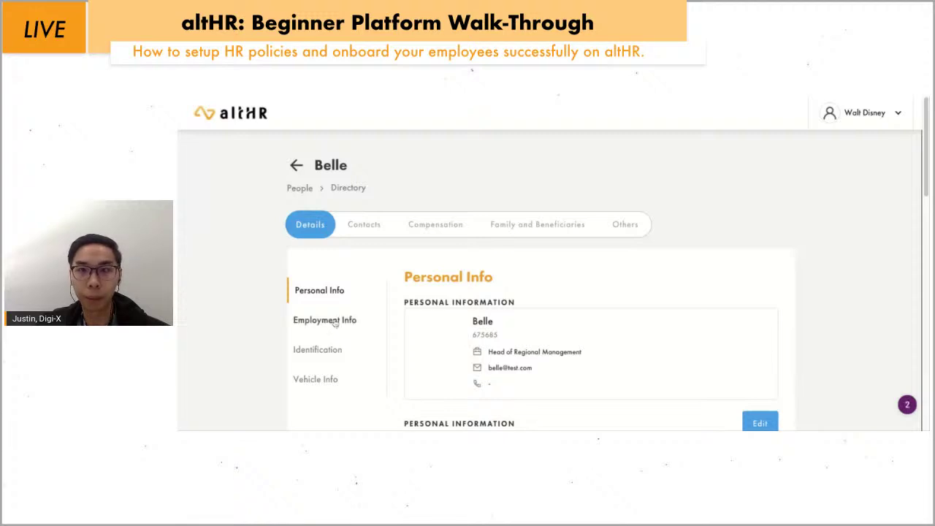
{"action": "left_click", "coordinate": [335, 322]}
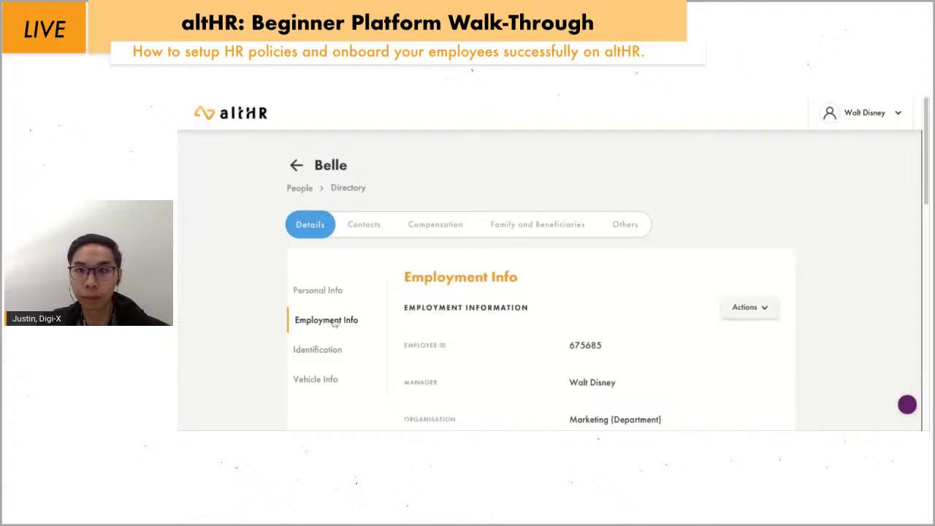
Try out the employee's termination form with reason Resignation and resignation date 2020-07-21, leaving the last employment date empty, and cancel it
{"action": "left_click", "coordinate": [756, 309]}
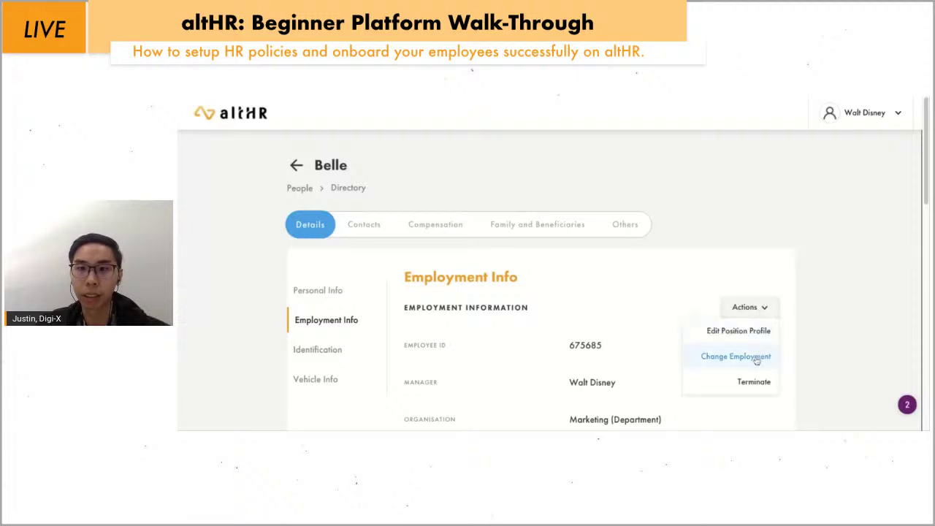
{"action": "left_click", "coordinate": [759, 384]}
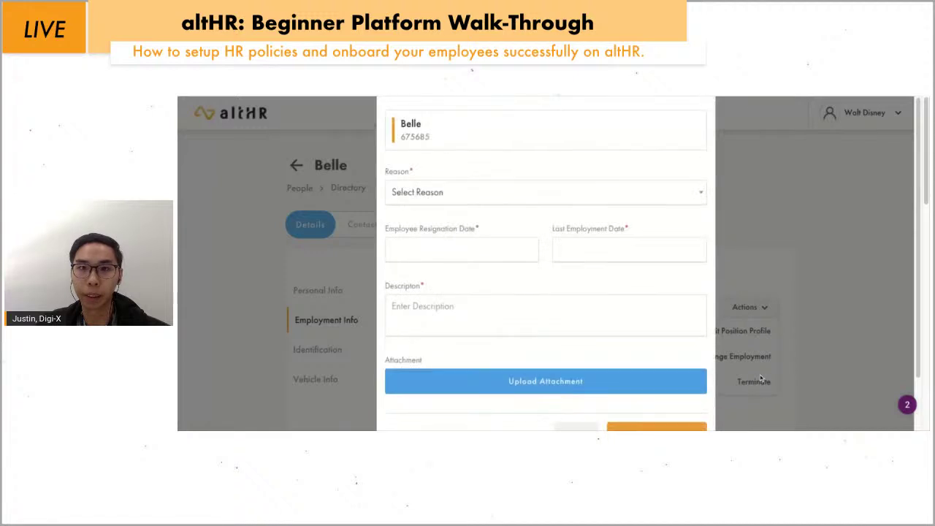
{"action": "left_click", "coordinate": [574, 196]}
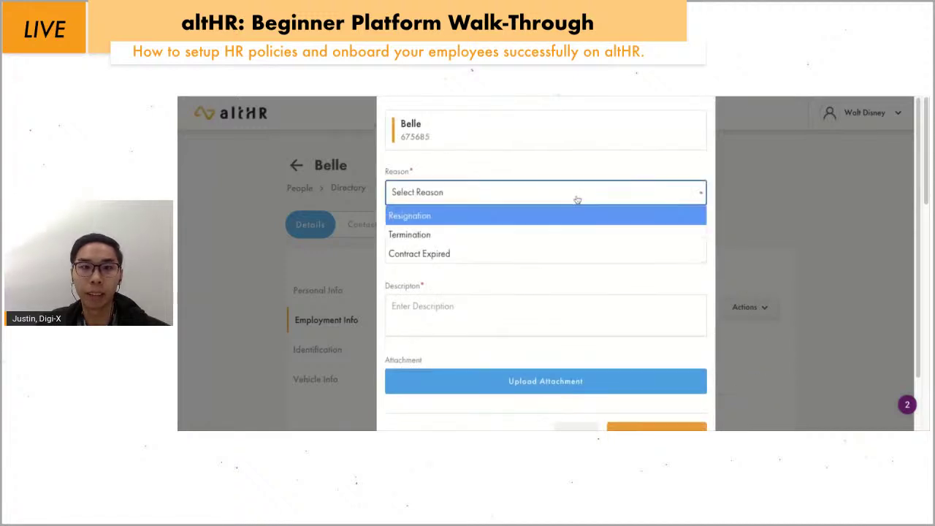
{"action": "left_click", "coordinate": [453, 221]}
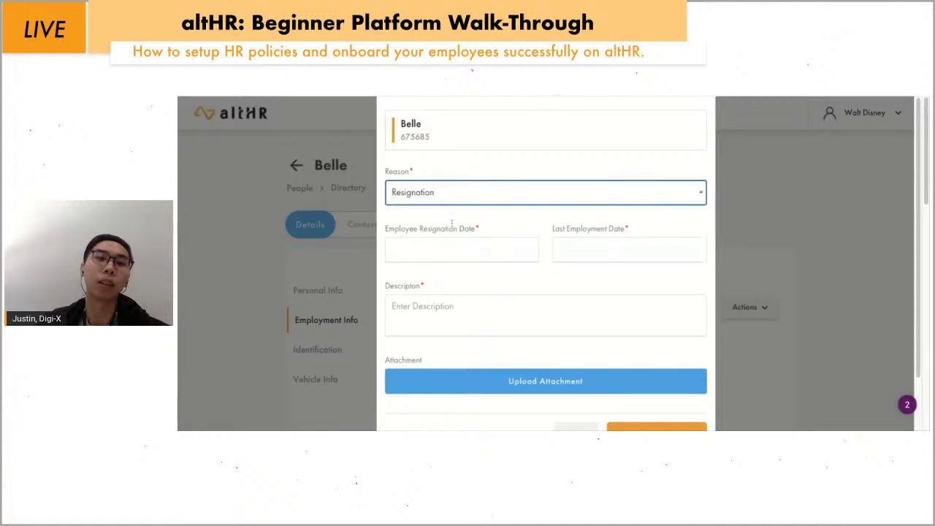
{"action": "left_click", "coordinate": [460, 259]}
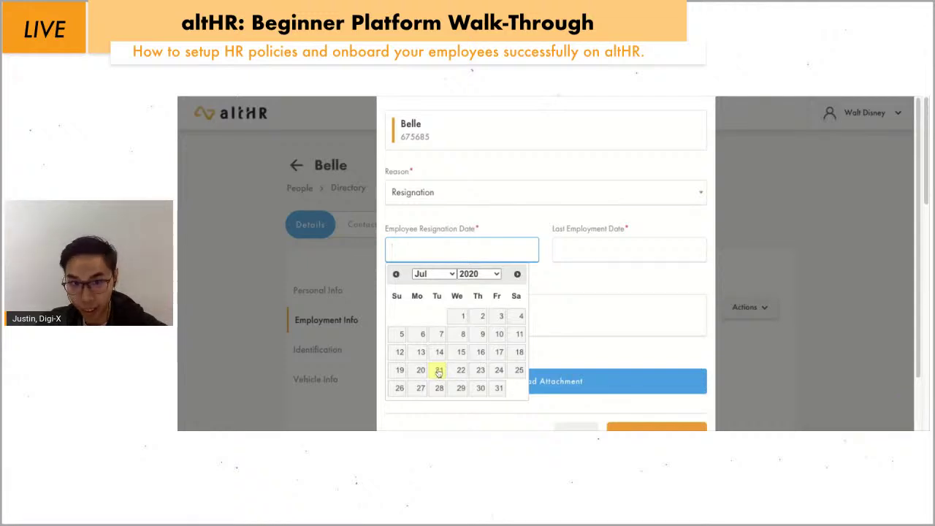
{"action": "left_click", "coordinate": [439, 370]}
{"action": "left_click", "coordinate": [606, 257]}
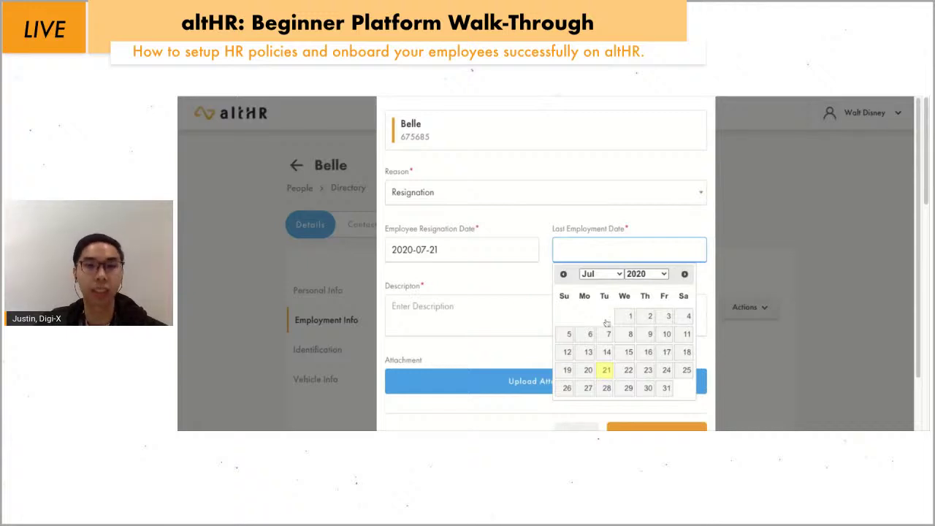
{"action": "left_click", "coordinate": [488, 273]}
{"action": "scroll", "coordinate": [490, 271], "scroll_direction": "down", "scroll_amount": 2}
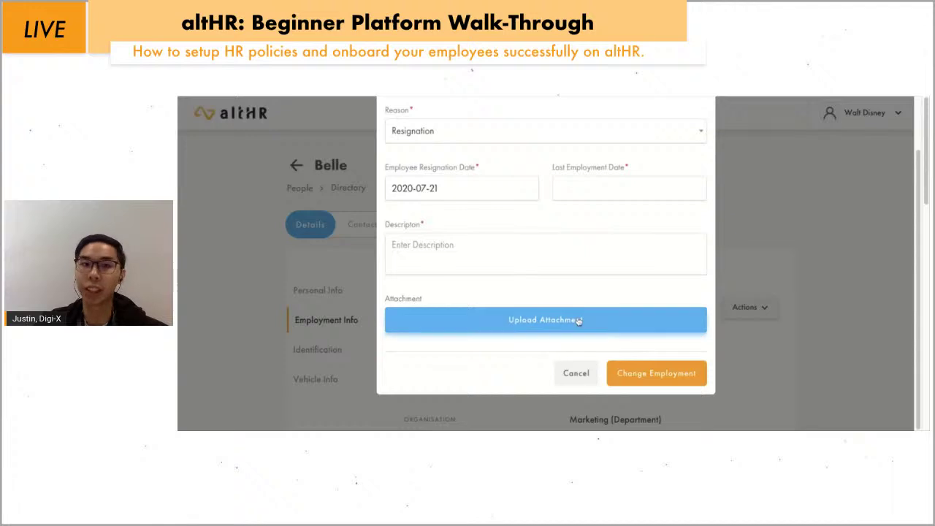
{"action": "left_click", "coordinate": [574, 373]}
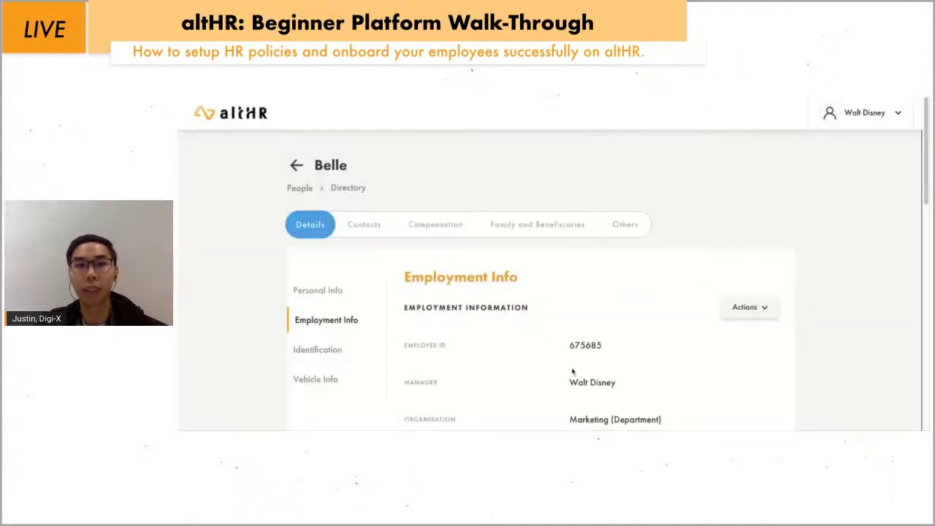
Return to the employee directory and look through the status labels for active, probation and resigned staff
{"action": "left_click", "coordinate": [297, 166]}
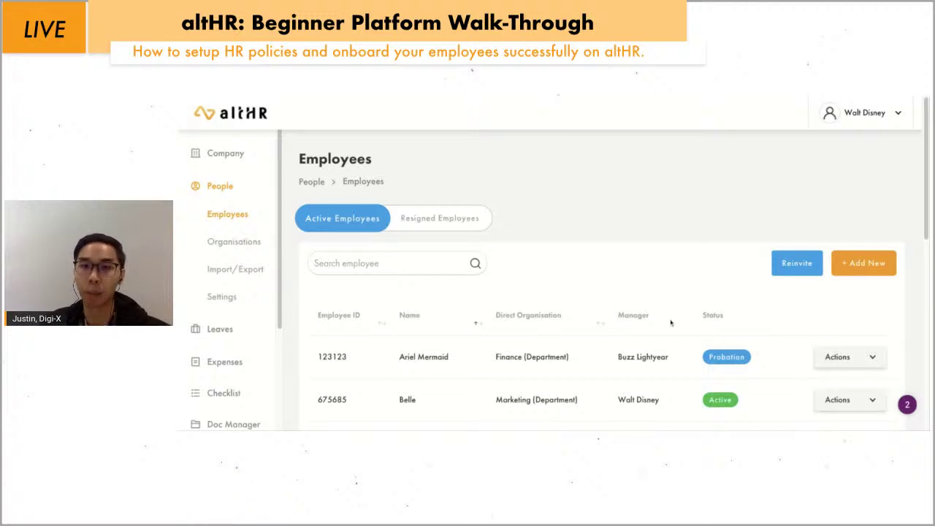
{"action": "scroll", "coordinate": [665, 314], "scroll_direction": "down", "scroll_amount": 1}
{"action": "scroll", "coordinate": [662, 306], "scroll_direction": "down", "scroll_amount": 1}
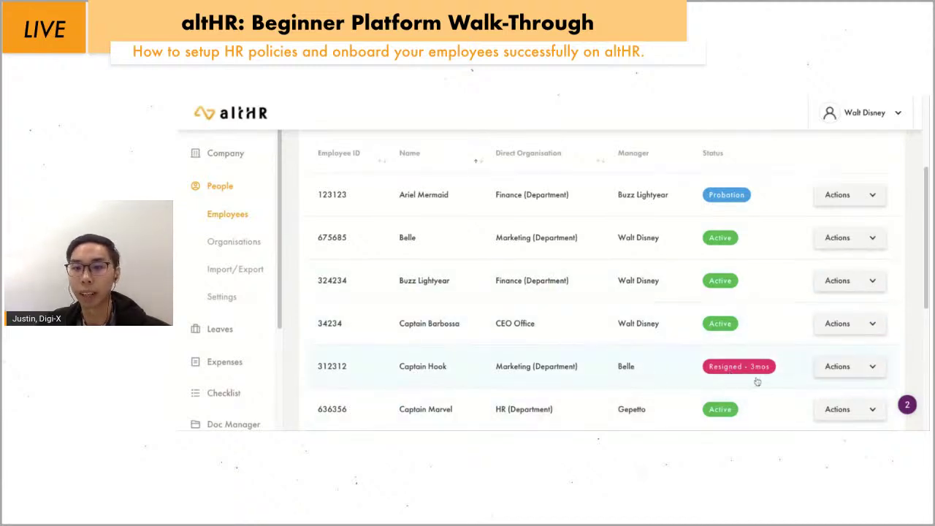
{"action": "scroll", "coordinate": [658, 347], "scroll_direction": "down", "scroll_amount": 1}
{"action": "scroll", "coordinate": [643, 348], "scroll_direction": "down", "scroll_amount": 5}
{"action": "scroll", "coordinate": [636, 346], "scroll_direction": "up", "scroll_amount": 10}
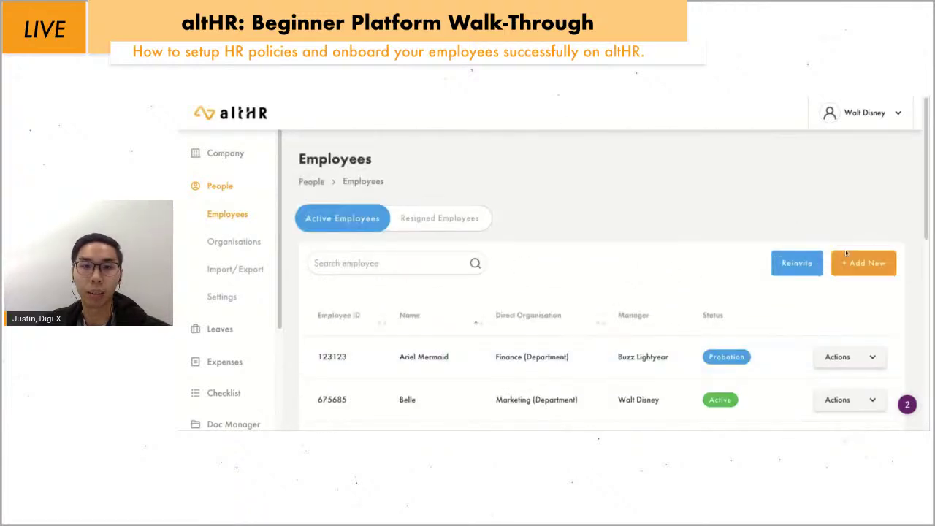
{"action": "scroll", "coordinate": [724, 376], "scroll_direction": "down", "scroll_amount": 5}
{"action": "scroll", "coordinate": [647, 245], "scroll_direction": "up", "scroll_amount": 5}
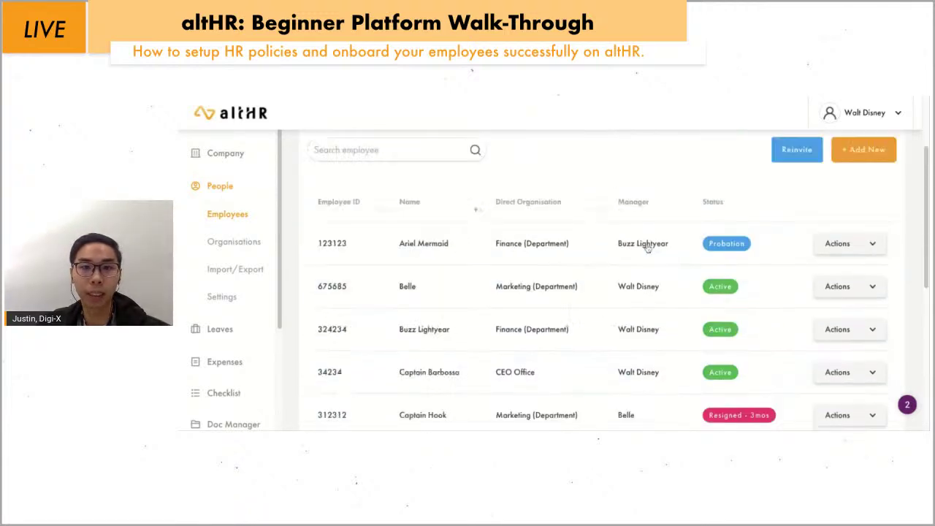
View the resigned employees with their departments and termination dates, and return to the active employees
{"action": "left_click", "coordinate": [444, 222]}
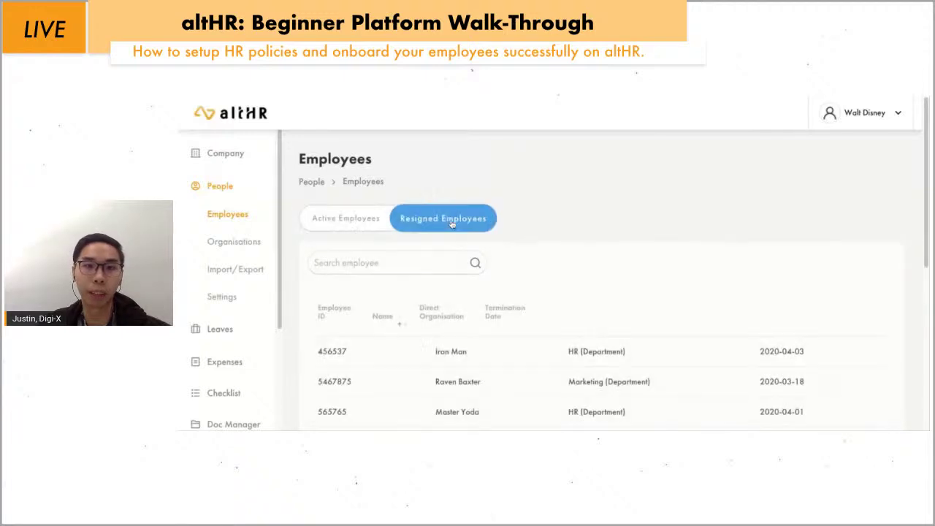
{"action": "scroll", "coordinate": [699, 294], "scroll_direction": "down", "scroll_amount": 3}
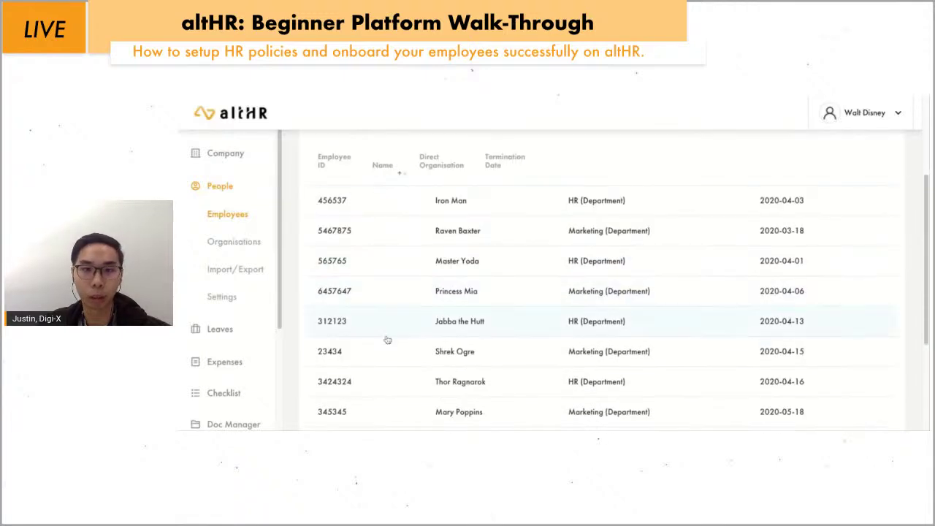
{"action": "scroll", "coordinate": [566, 321], "scroll_direction": "down", "scroll_amount": 2}
{"action": "scroll", "coordinate": [647, 273], "scroll_direction": "up", "scroll_amount": 5}
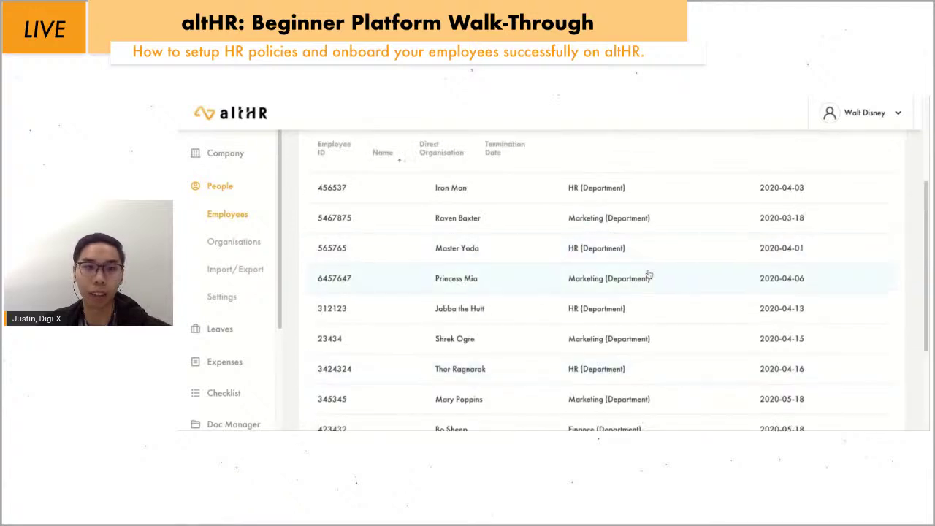
{"action": "left_click", "coordinate": [353, 223]}
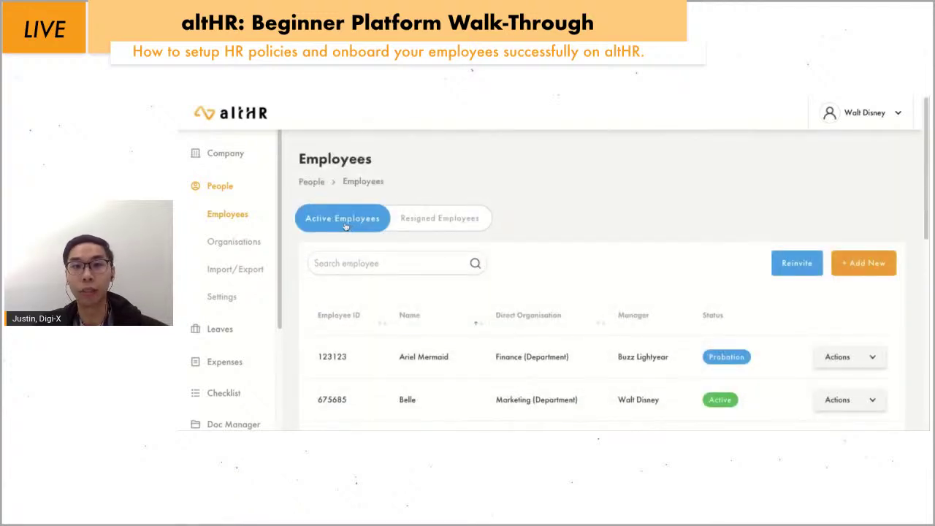
Try out a new hire using an existing position, choosing organisation CEO Office -> HR (Department) and vacant position Technician
{"action": "left_click", "coordinate": [840, 265]}
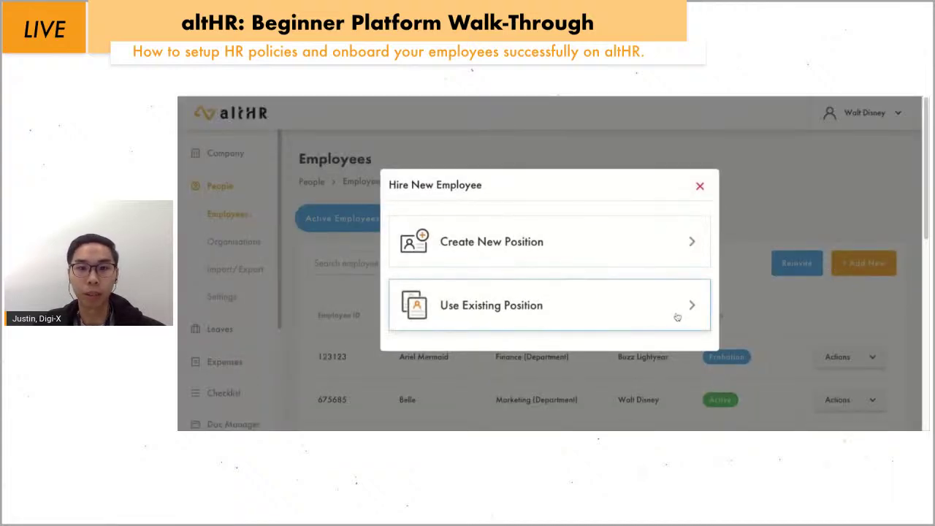
{"action": "left_click", "coordinate": [648, 301]}
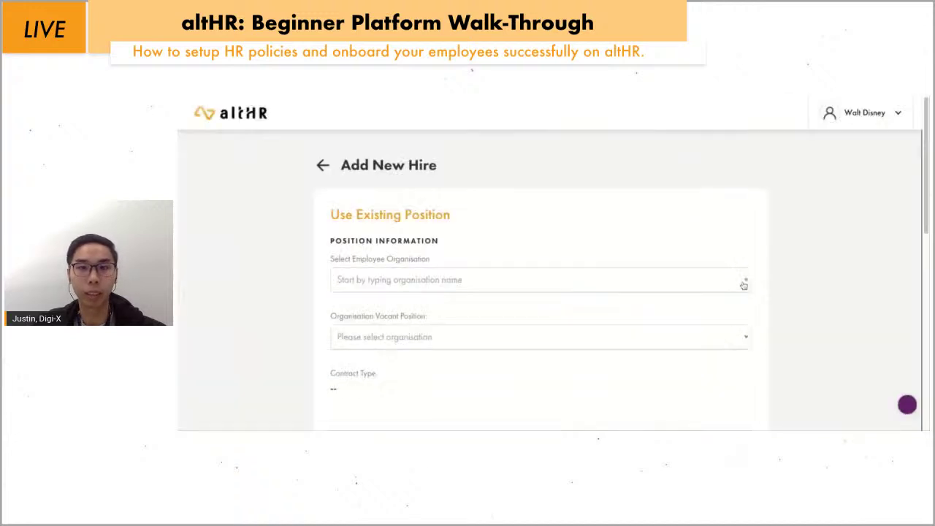
{"action": "left_click", "coordinate": [742, 285]}
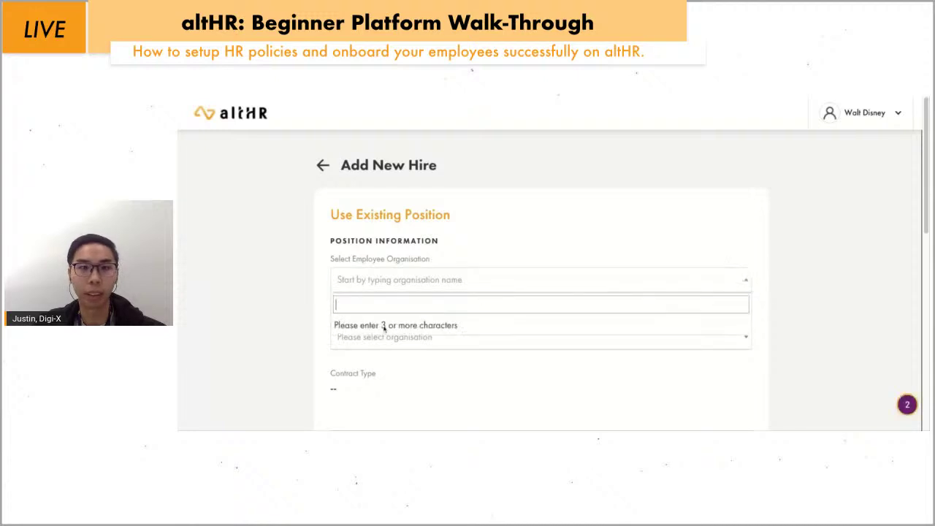
{"action": "type", "text": "div"}
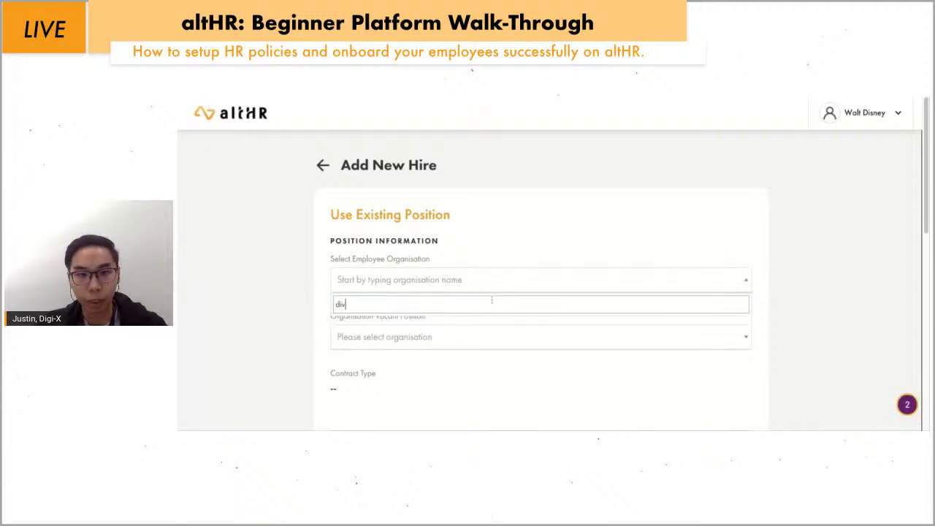
{"action": "type", "text": "is"}
{"action": "key", "text": "BackSpace"}
{"action": "key", "text": "BackSpace"}
{"action": "key", "text": "BackSpace"}
{"action": "key", "text": "BackSpace"}
{"action": "key", "text": "BackSpace"}
{"action": "type", "text": "depart"}
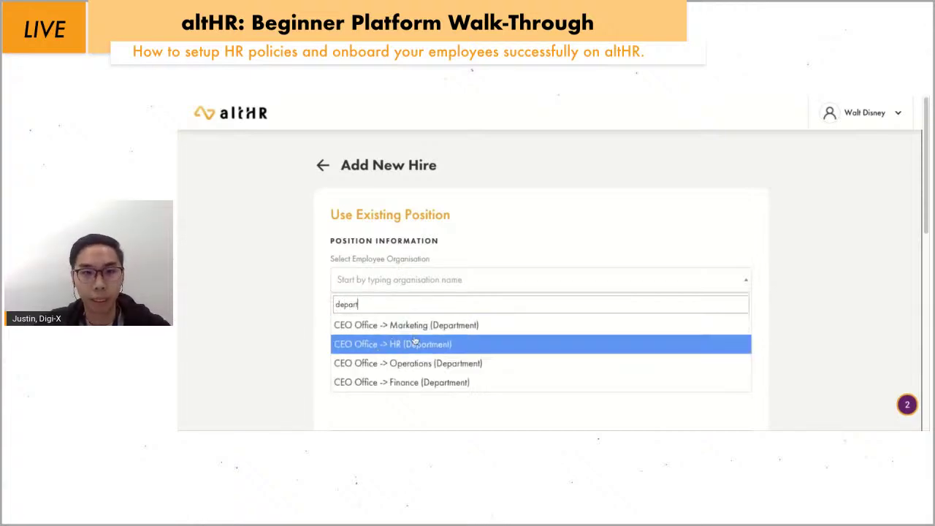
{"action": "left_click", "coordinate": [477, 352]}
{"action": "left_click", "coordinate": [536, 335]}
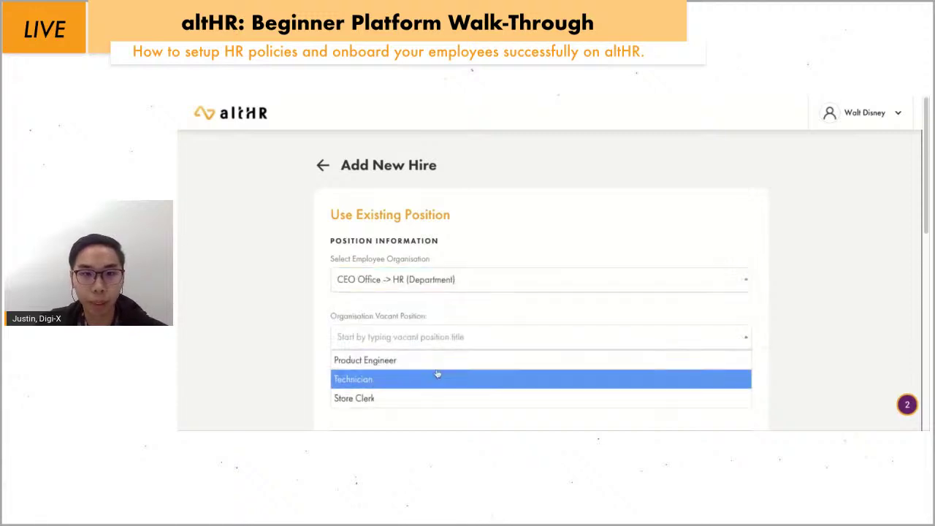
{"action": "left_click", "coordinate": [422, 374]}
Look through the new hire's employee information fields, advanced settings and invitation timing options, and cancel the form
{"action": "scroll", "coordinate": [450, 343], "scroll_direction": "down", "scroll_amount": 5}
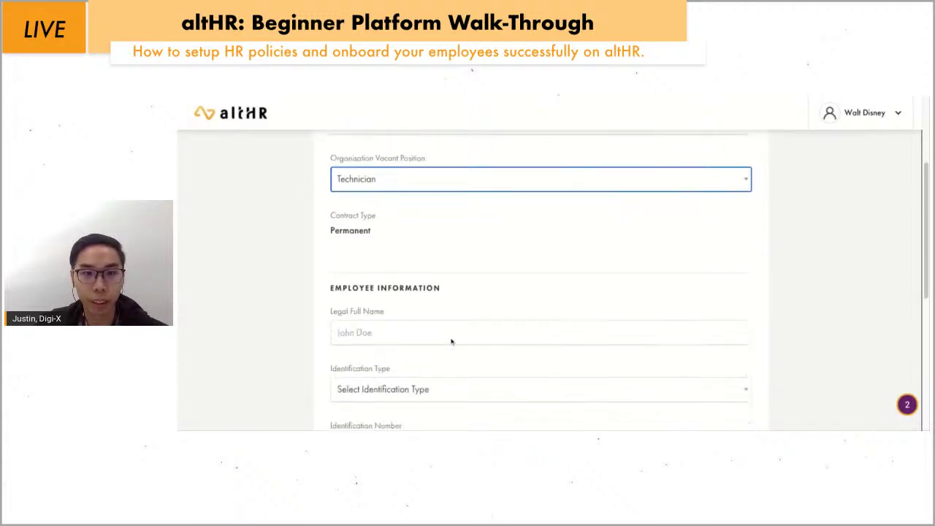
{"action": "scroll", "coordinate": [452, 336], "scroll_direction": "down", "scroll_amount": 1}
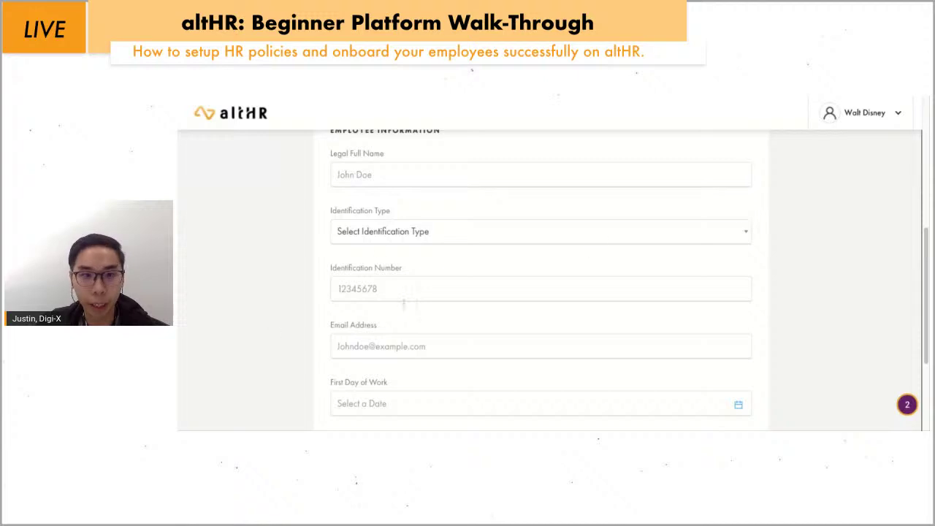
{"action": "scroll", "coordinate": [451, 265], "scroll_direction": "down", "scroll_amount": 1}
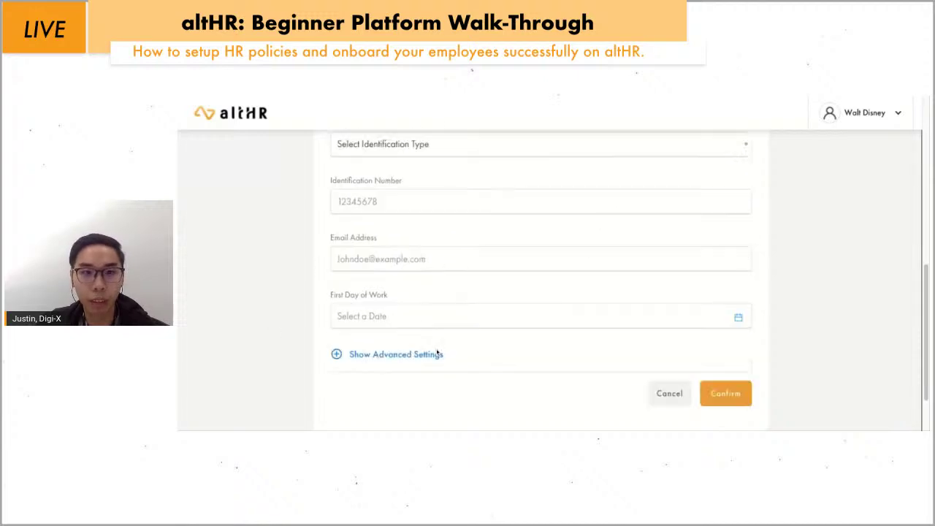
{"action": "left_click", "coordinate": [393, 351]}
{"action": "scroll", "coordinate": [512, 340], "scroll_direction": "down", "scroll_amount": 2}
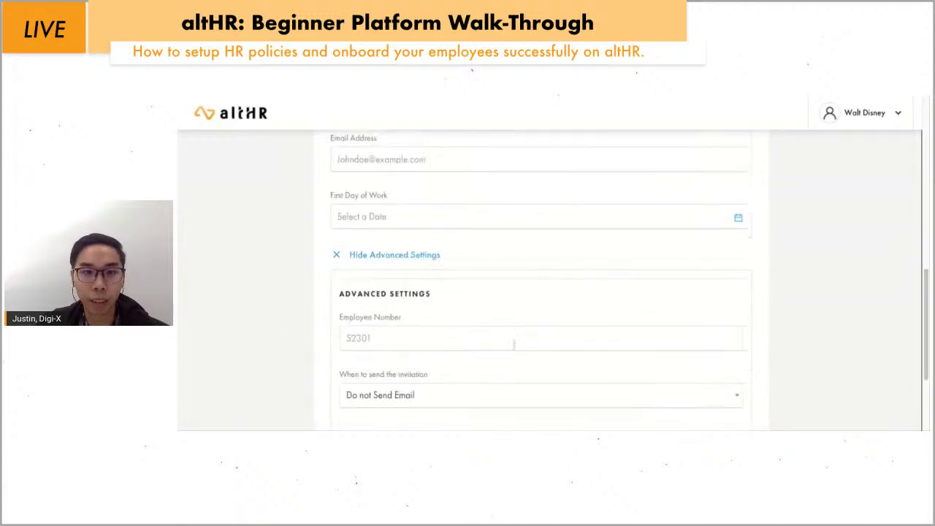
{"action": "left_click", "coordinate": [560, 287]}
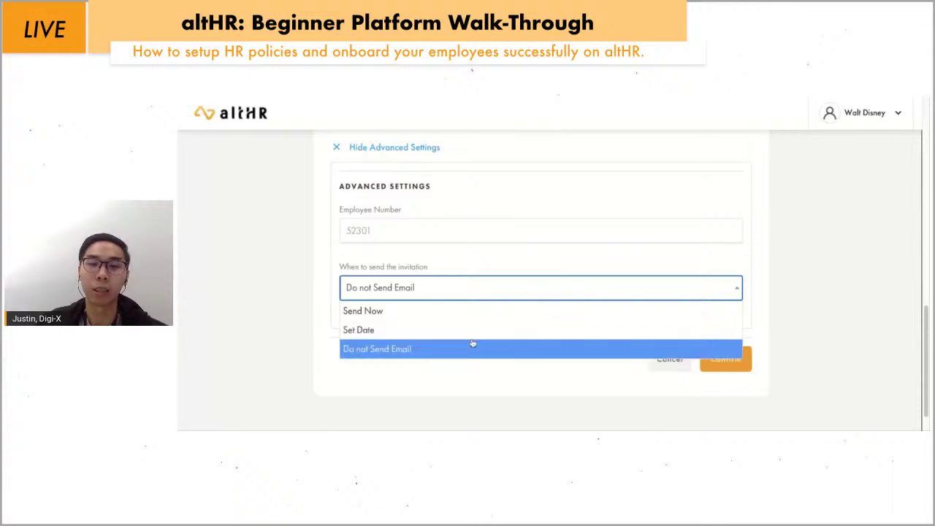
{"action": "left_click", "coordinate": [306, 338]}
{"action": "left_click", "coordinate": [474, 287]}
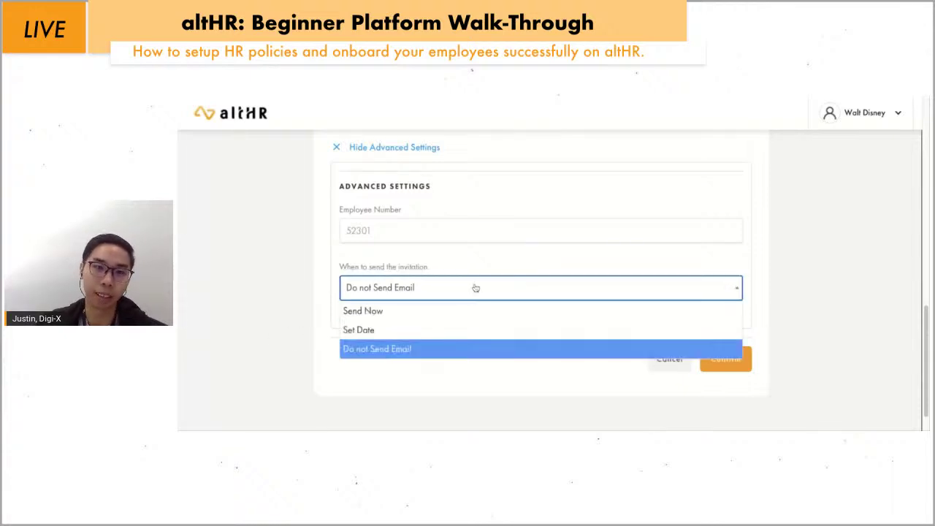
{"action": "left_click", "coordinate": [317, 336]}
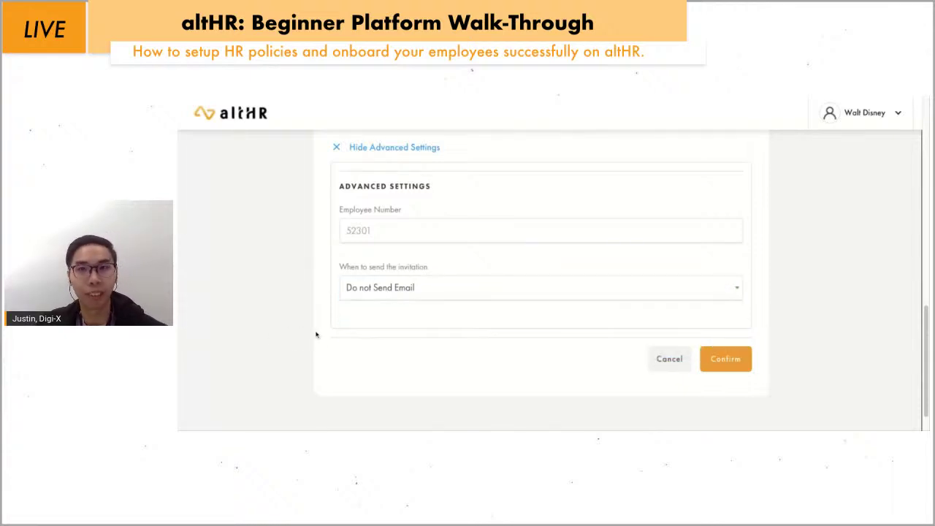
{"action": "left_click", "coordinate": [669, 358]}
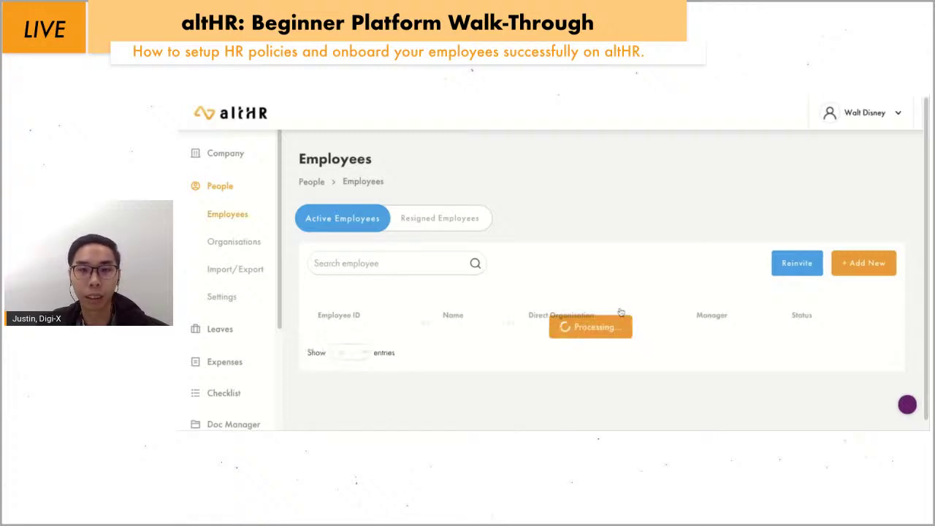
Open the organisation structure and examine the units under Finance and HR, including Compensation & Benefits and Recruiting & Staffing
{"action": "scroll", "coordinate": [665, 308], "scroll_direction": "down", "scroll_amount": 1}
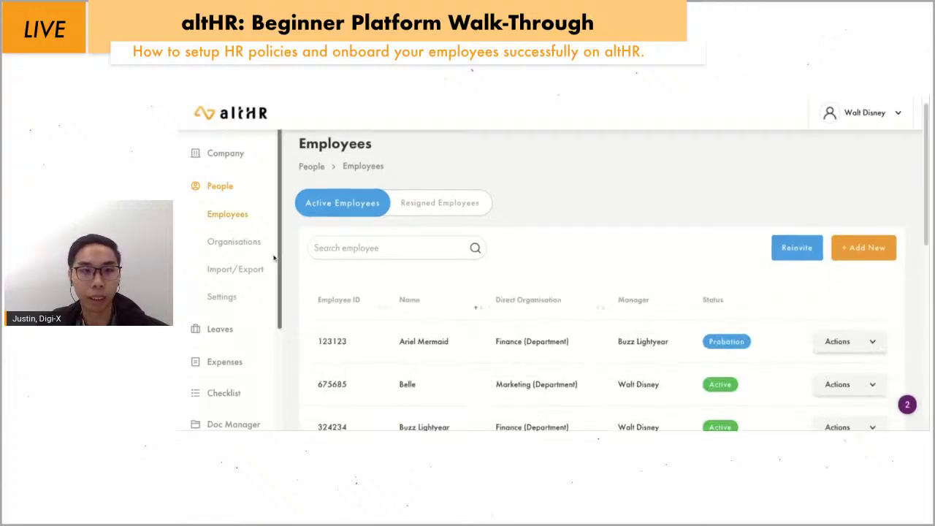
{"action": "left_click", "coordinate": [228, 244]}
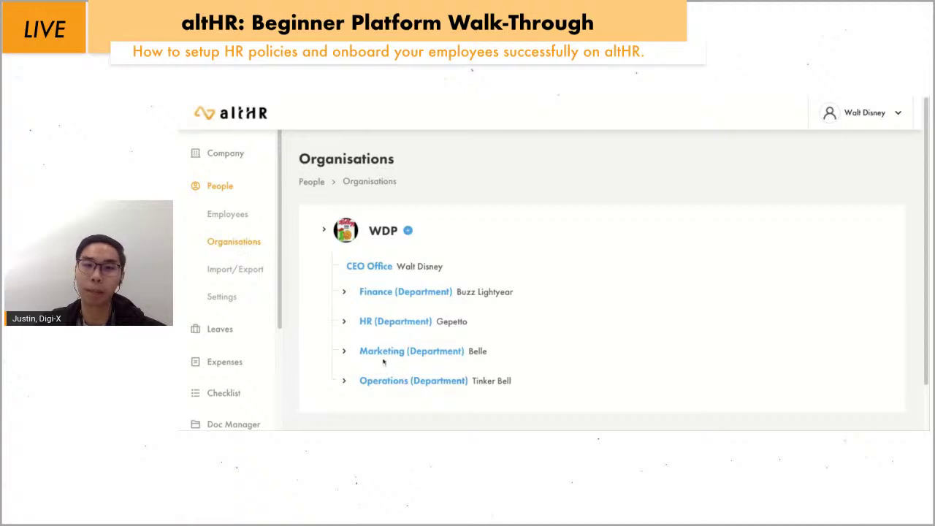
{"action": "left_click", "coordinate": [344, 292]}
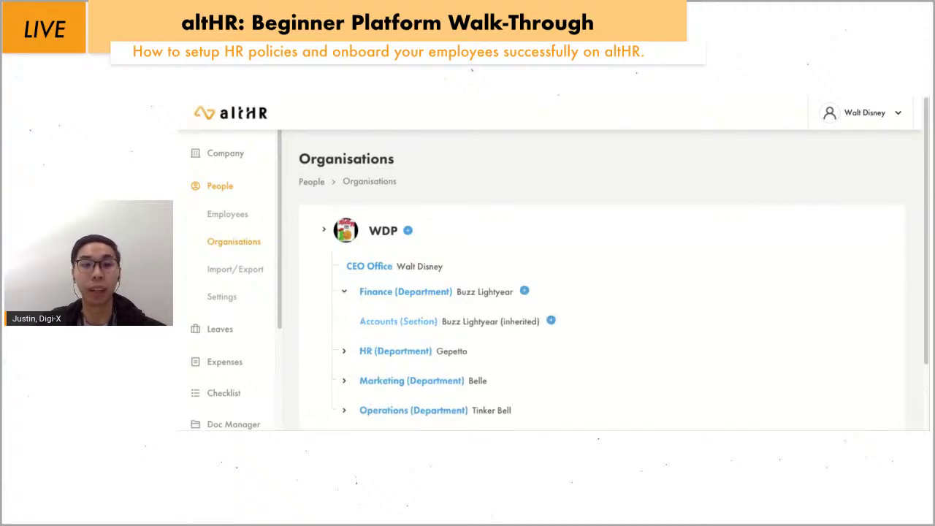
{"action": "scroll", "coordinate": [609, 336], "scroll_direction": "down", "scroll_amount": 1}
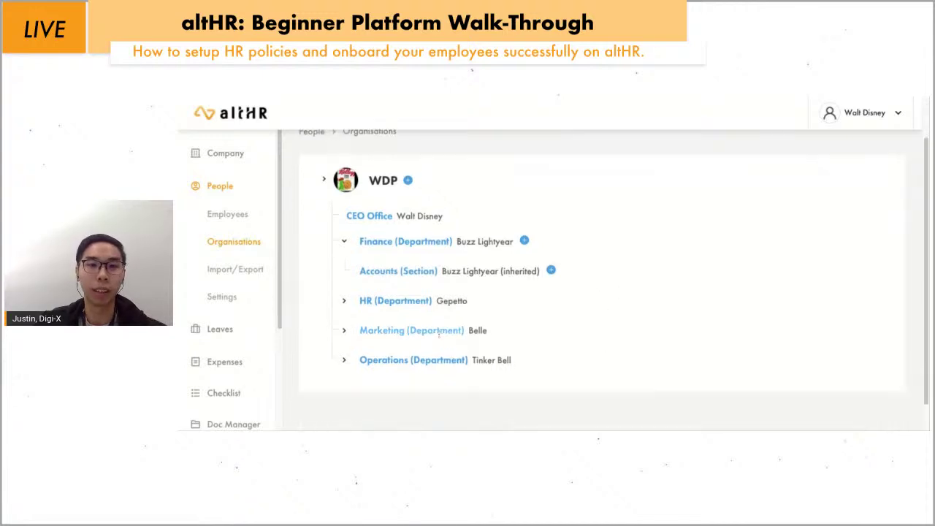
{"action": "left_click", "coordinate": [344, 301]}
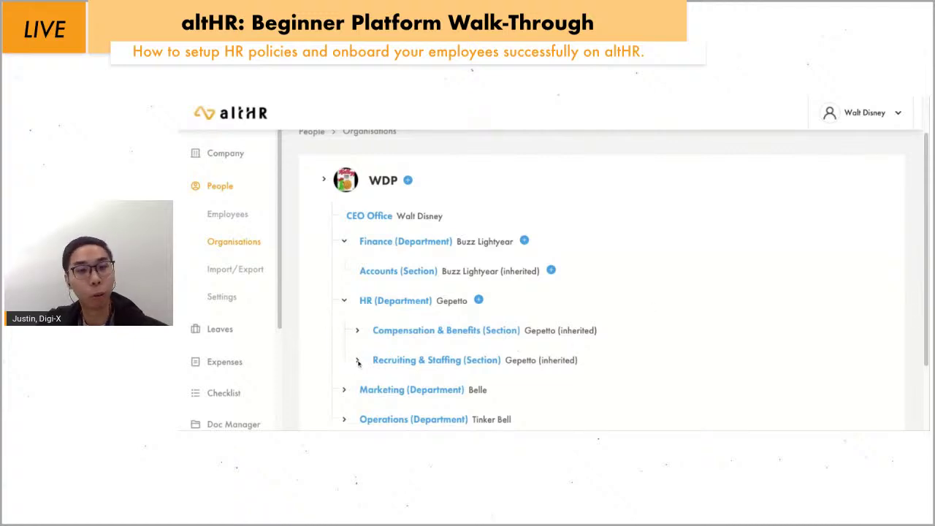
{"action": "left_click", "coordinate": [357, 331]}
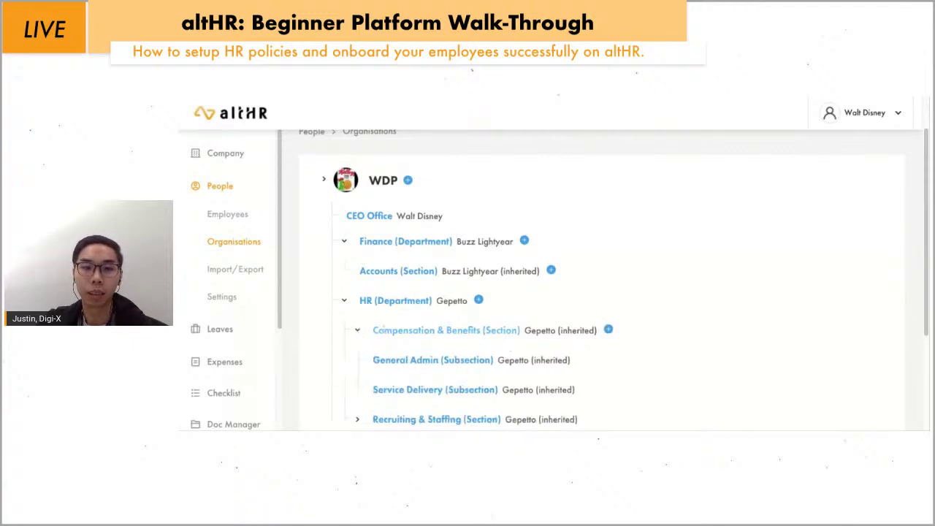
{"action": "scroll", "coordinate": [357, 332], "scroll_direction": "down", "scroll_amount": 1}
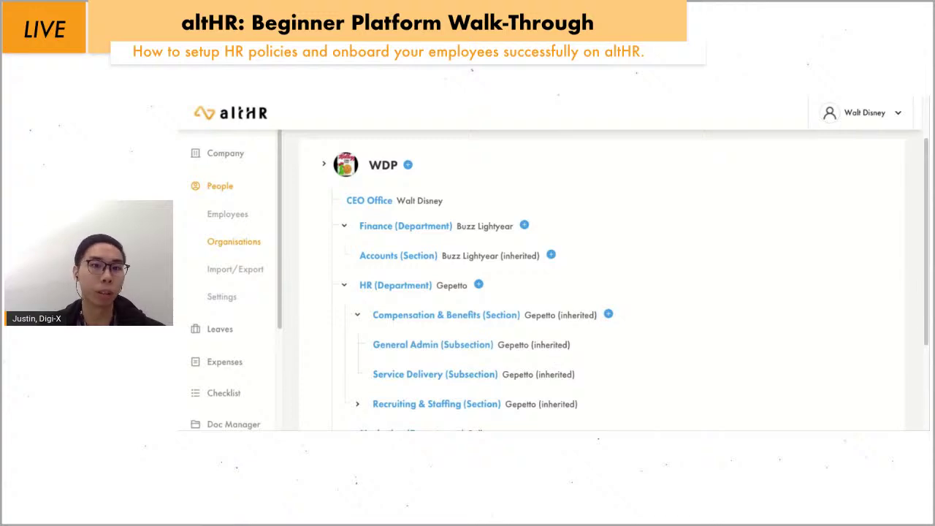
{"action": "scroll", "coordinate": [599, 336], "scroll_direction": "down", "scroll_amount": 3}
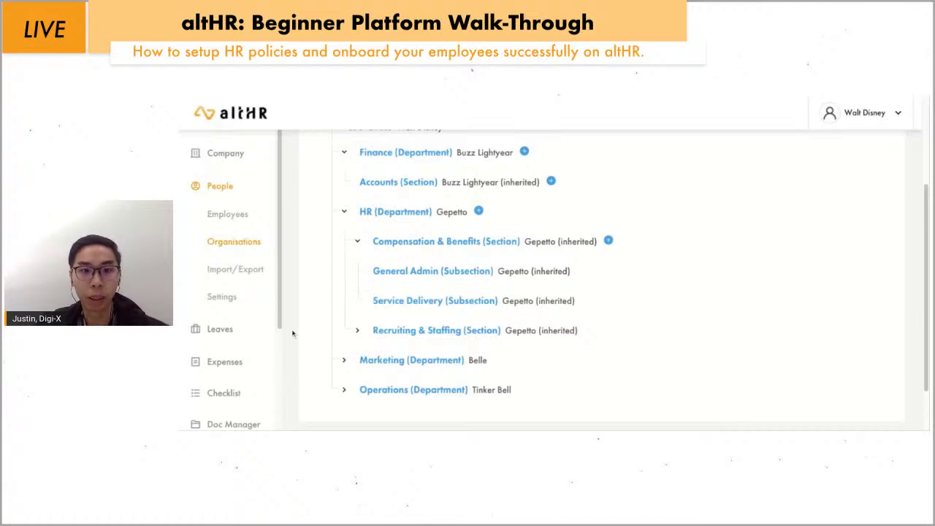
{"action": "left_click", "coordinate": [357, 331]}
{"action": "scroll", "coordinate": [438, 344], "scroll_direction": "down", "scroll_amount": 1}
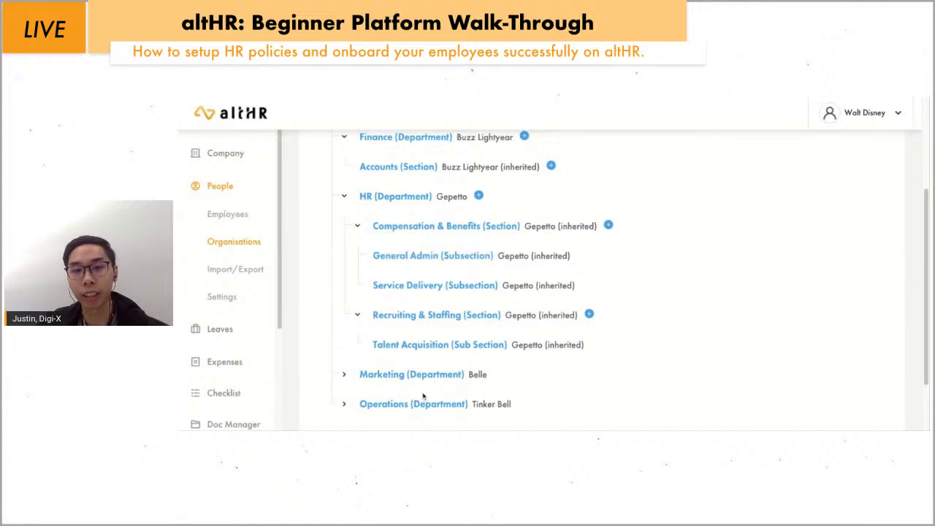
{"action": "scroll", "coordinate": [609, 365], "scroll_direction": "up", "scroll_amount": 2}
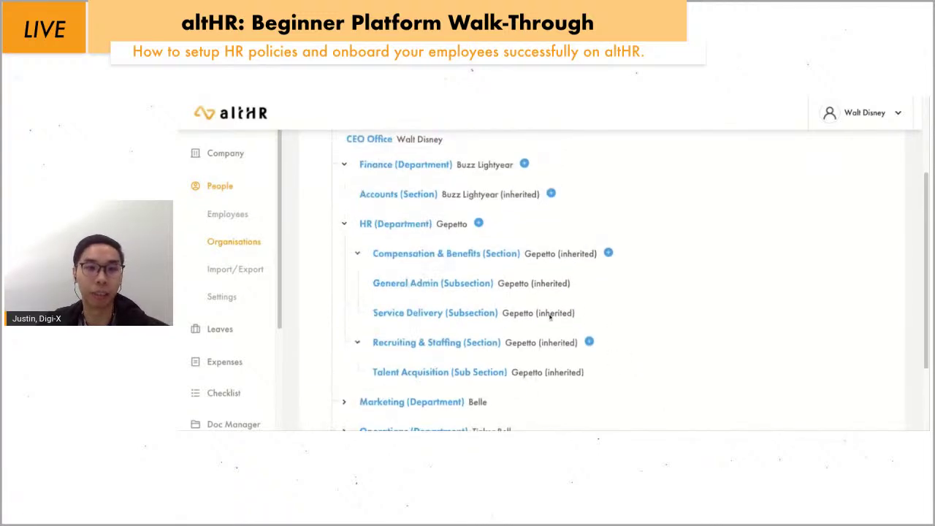
Download the altHR template for importing employees and look over the import file upload options
{"action": "left_click", "coordinate": [236, 268]}
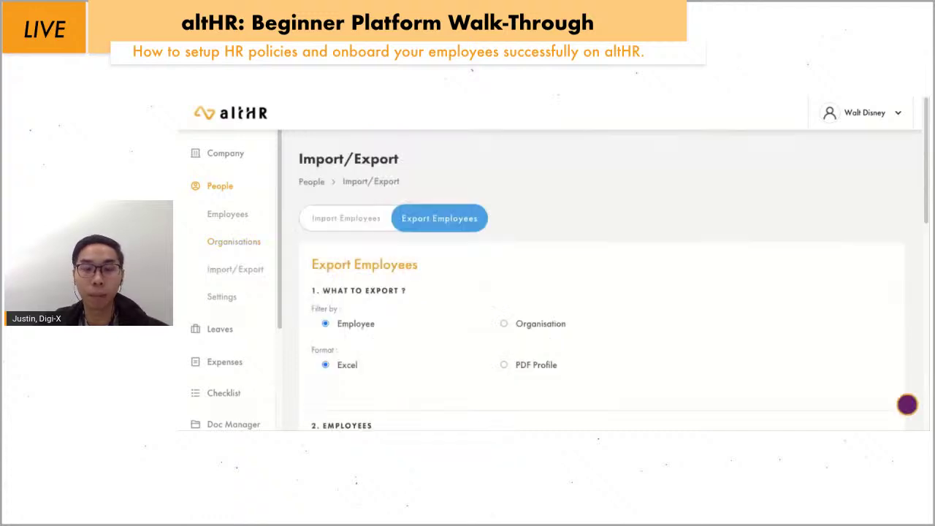
{"action": "scroll", "coordinate": [673, 292], "scroll_direction": "down", "scroll_amount": 3}
{"action": "scroll", "coordinate": [677, 294], "scroll_direction": "up", "scroll_amount": 3}
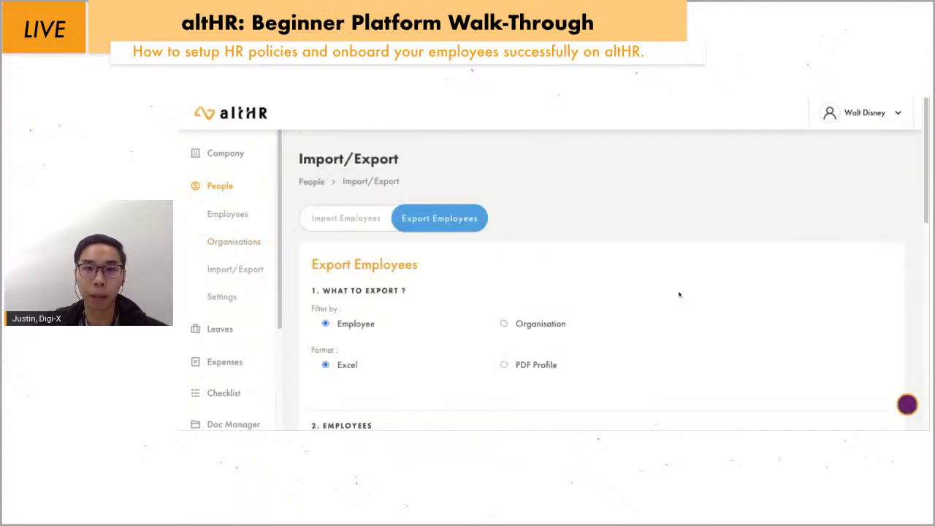
{"action": "left_click", "coordinate": [360, 217]}
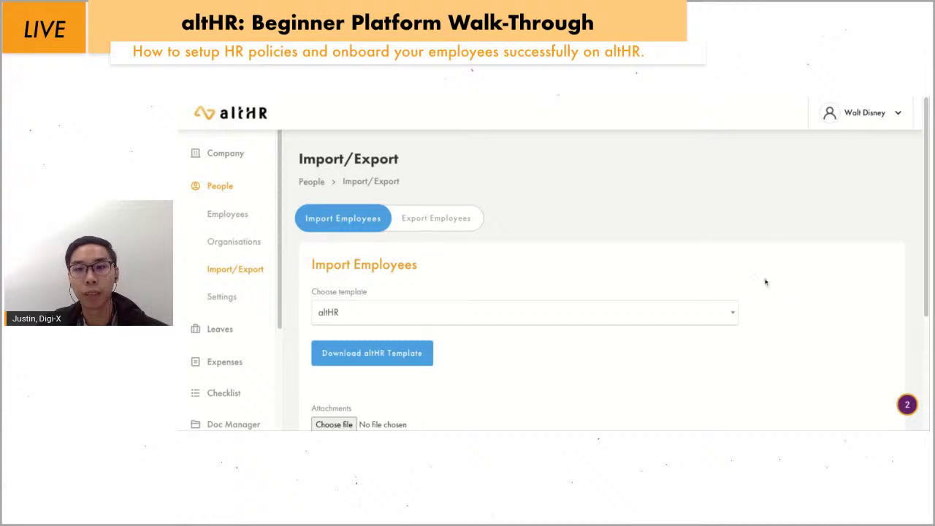
{"action": "scroll", "coordinate": [768, 282], "scroll_direction": "down", "scroll_amount": 1}
{"action": "scroll", "coordinate": [761, 292], "scroll_direction": "down", "scroll_amount": 2}
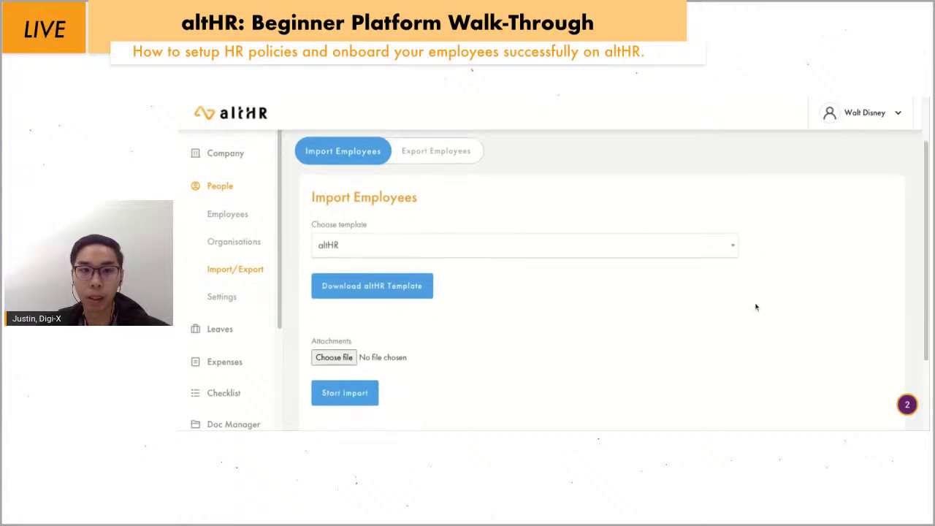
{"action": "left_click", "coordinate": [410, 287]}
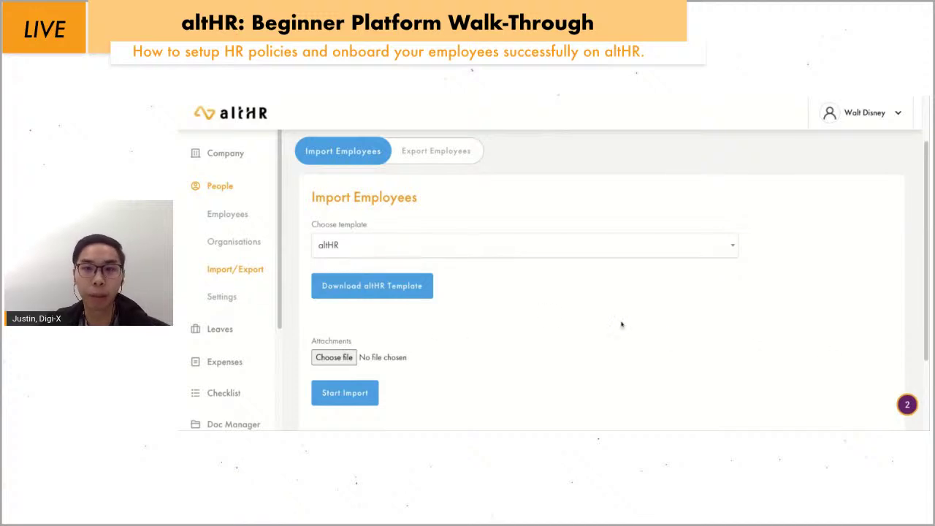
{"action": "scroll", "coordinate": [860, 331], "scroll_direction": "down", "scroll_amount": 2}
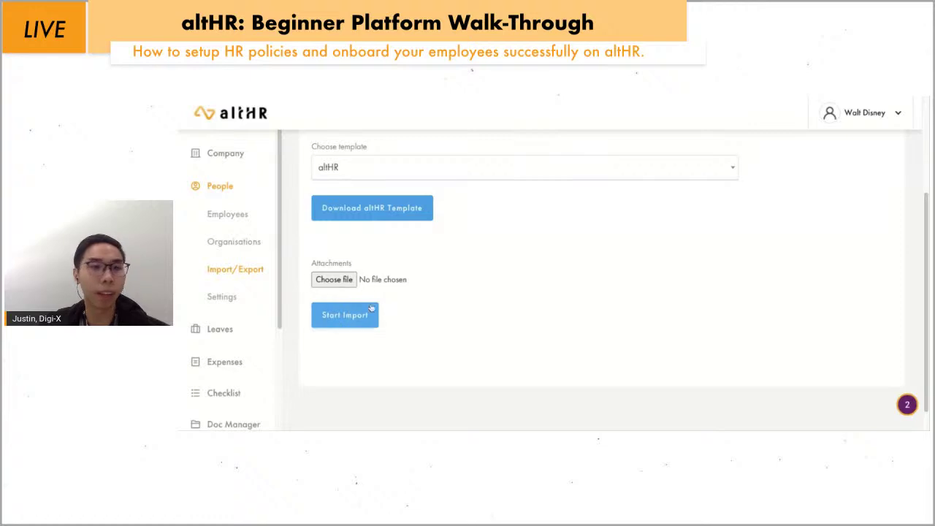
{"action": "scroll", "coordinate": [509, 325], "scroll_direction": "up", "scroll_amount": 2}
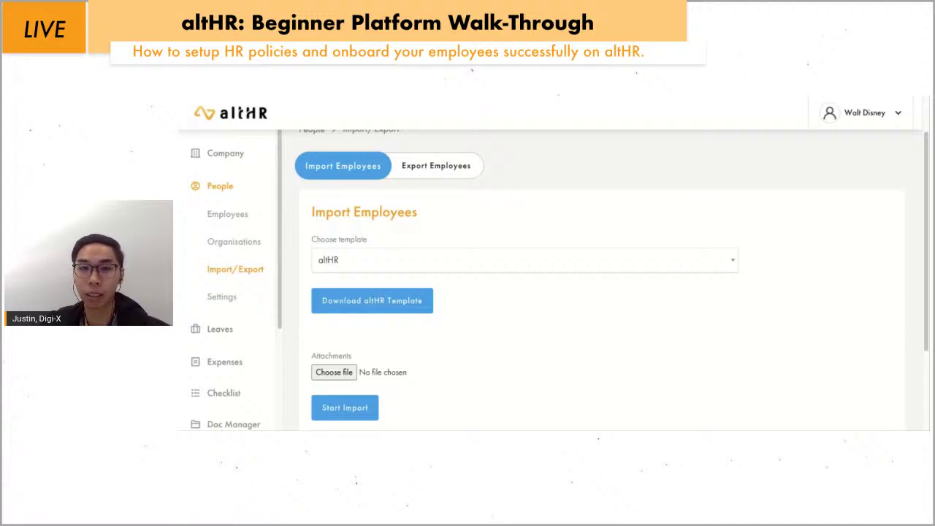
Open the employee export form and add one employee, searched by name, to the employees to export
{"action": "left_click", "coordinate": [436, 165]}
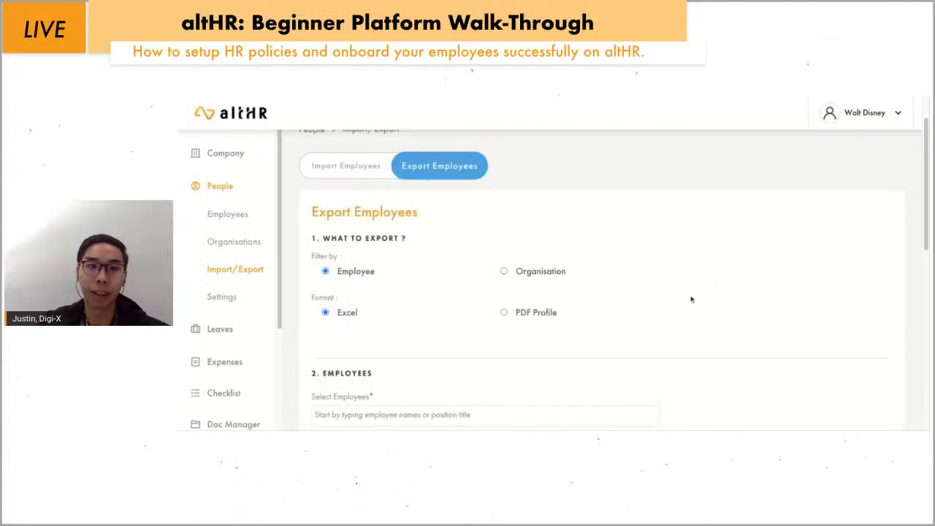
{"action": "scroll", "coordinate": [692, 292], "scroll_direction": "down", "scroll_amount": 1}
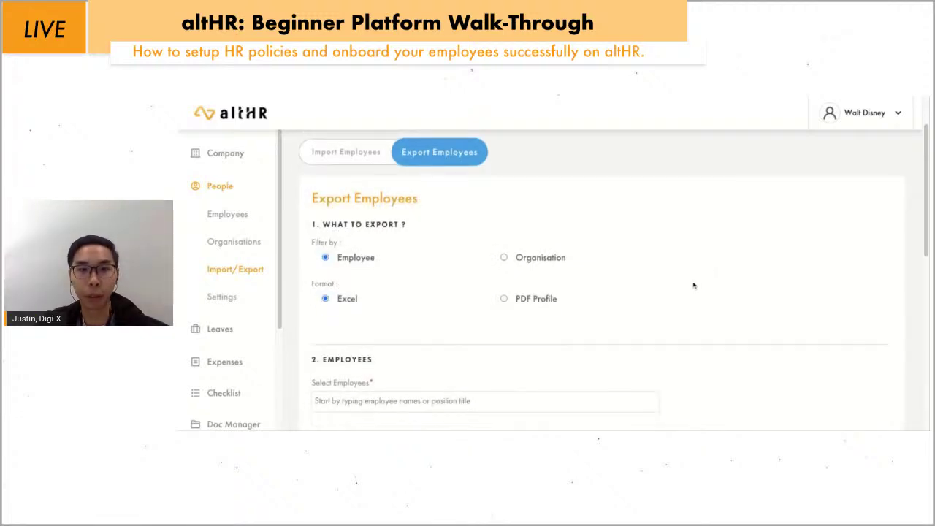
{"action": "scroll", "coordinate": [655, 271], "scroll_direction": "down", "scroll_amount": 2}
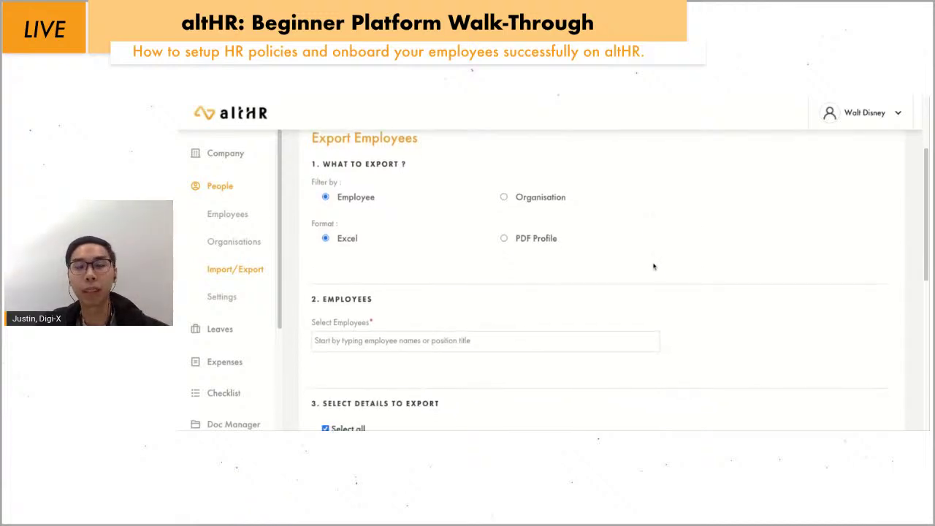
{"action": "scroll", "coordinate": [655, 267], "scroll_direction": "down", "scroll_amount": 1}
{"action": "left_click", "coordinate": [528, 316]}
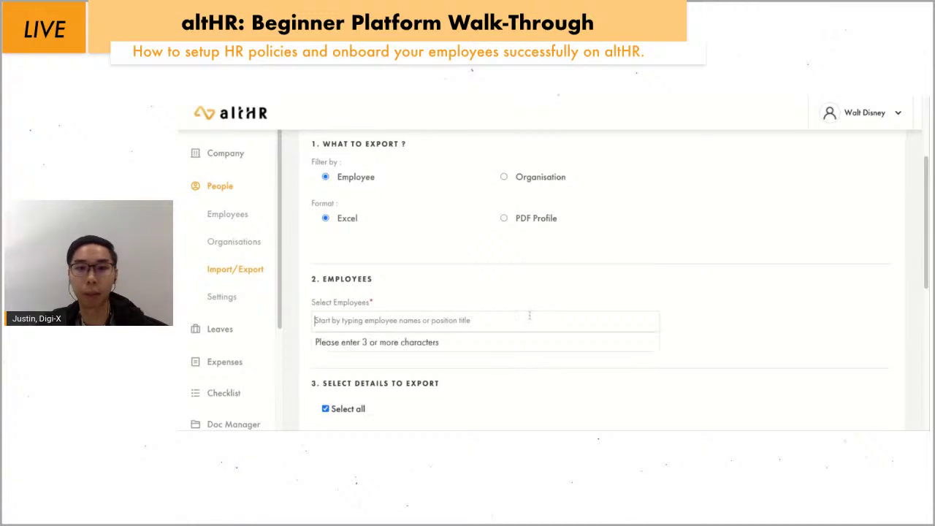
{"action": "type", "text": "captain"}
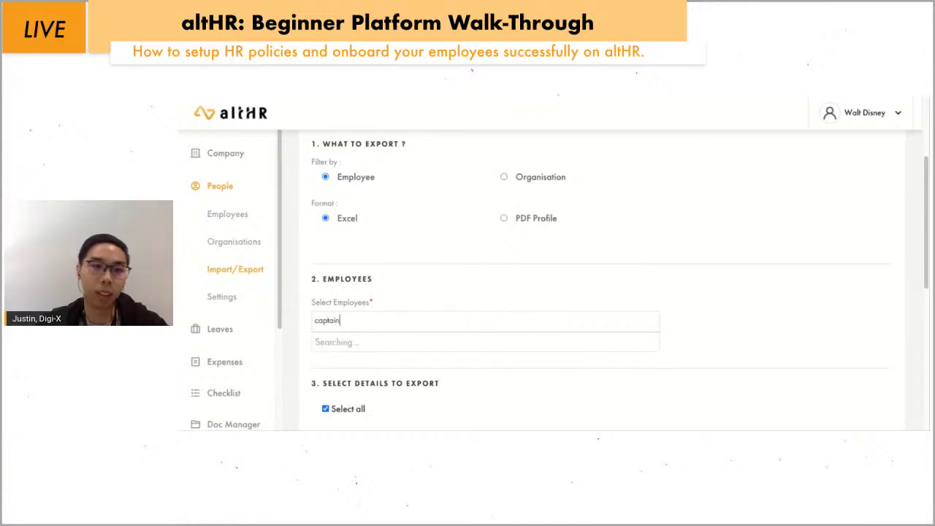
{"action": "left_click", "coordinate": [379, 380]}
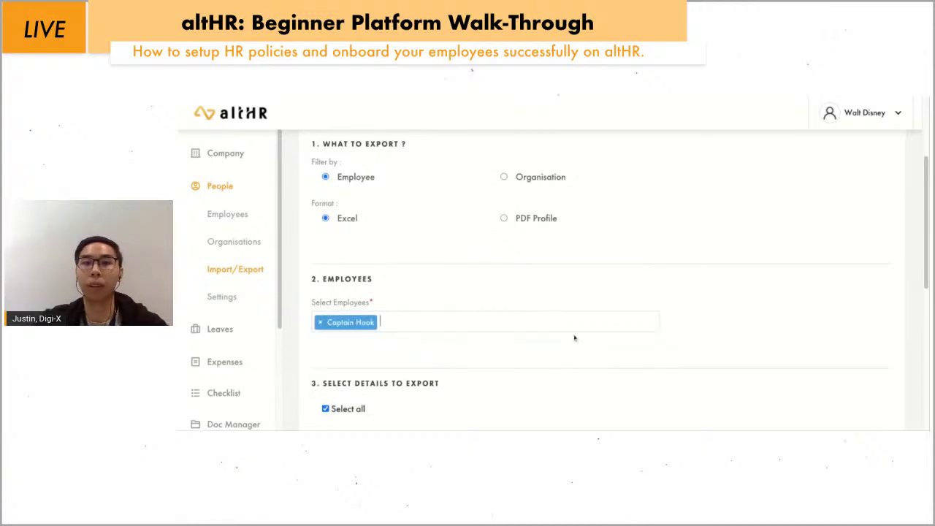
Exclude Bank Details, Statutory Details and Emergency Contacts from the details to export
{"action": "scroll", "coordinate": [614, 305], "scroll_direction": "down", "scroll_amount": 3}
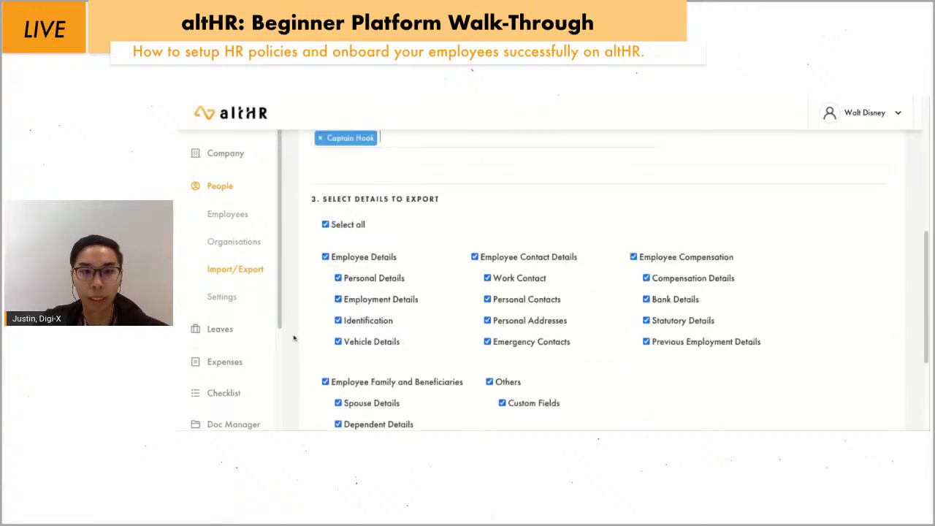
{"action": "scroll", "coordinate": [673, 379], "scroll_direction": "down", "scroll_amount": 3}
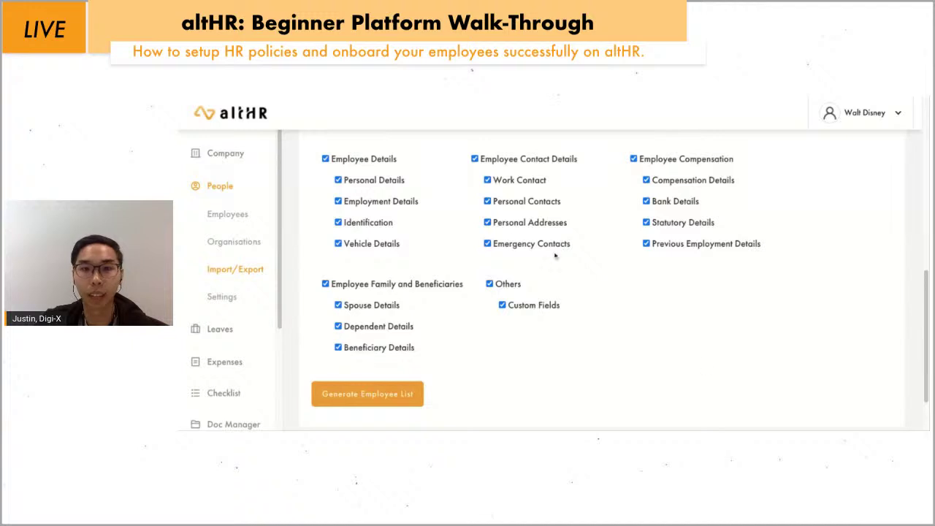
{"action": "left_click", "coordinate": [646, 200]}
{"action": "left_click", "coordinate": [645, 222]}
{"action": "left_click", "coordinate": [486, 243]}
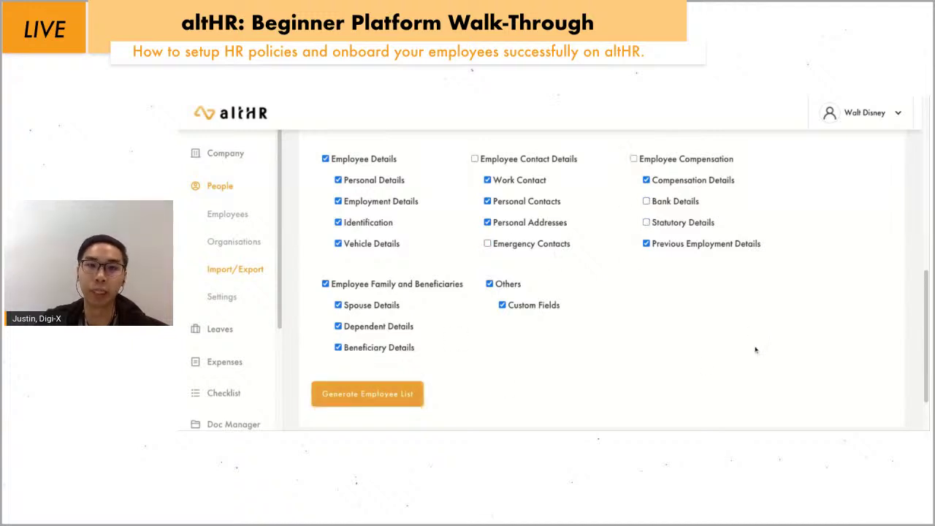
Open the People settings and review which employee profile sections are editable and which need approval
{"action": "scroll", "coordinate": [755, 348], "scroll_direction": "up", "scroll_amount": 10}
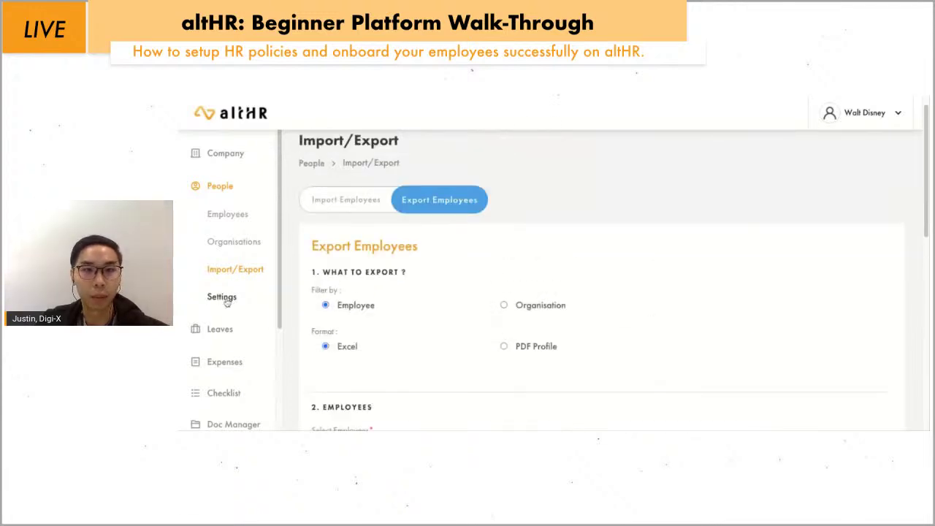
{"action": "left_click", "coordinate": [224, 300]}
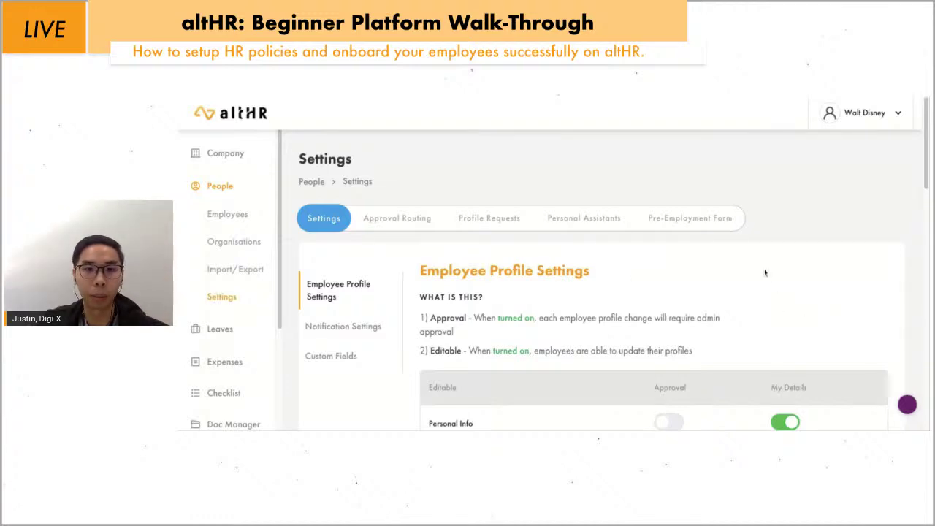
{"action": "scroll", "coordinate": [766, 270], "scroll_direction": "down", "scroll_amount": 1}
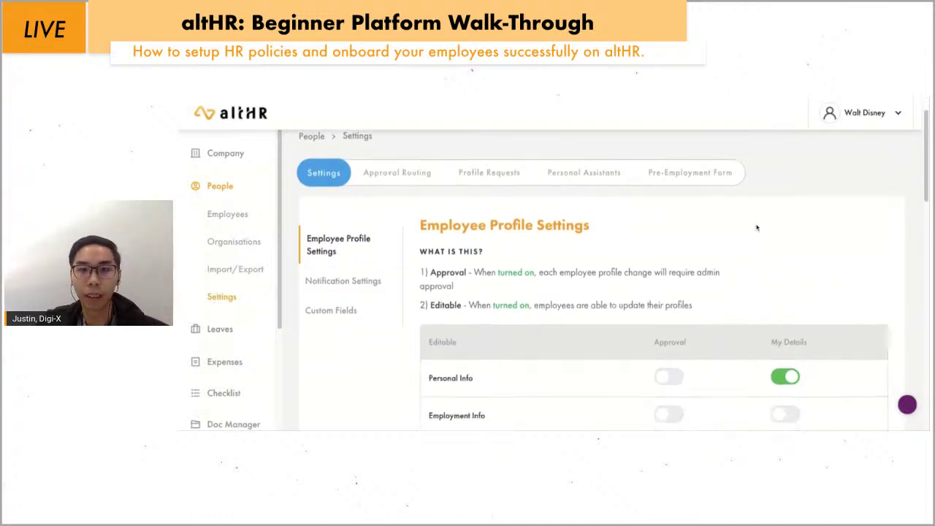
{"action": "scroll", "coordinate": [755, 228], "scroll_direction": "down", "scroll_amount": 1}
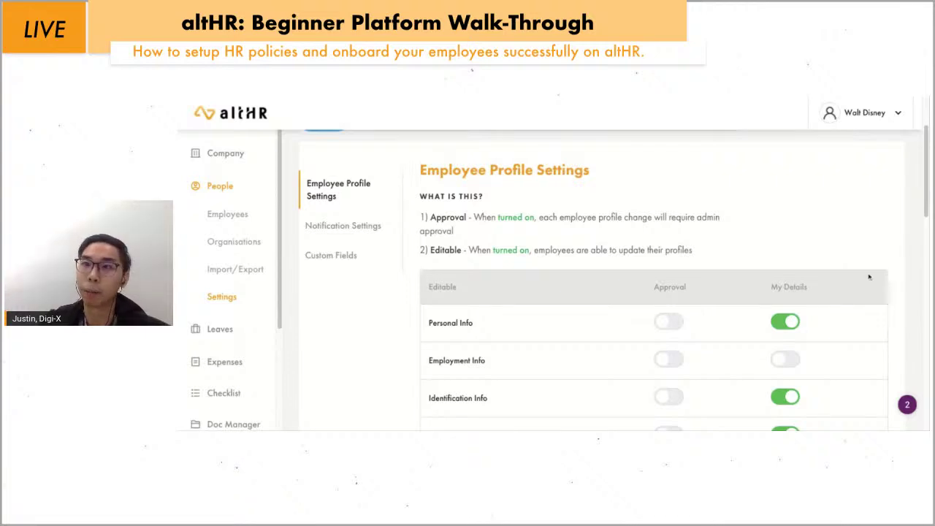
{"action": "scroll", "coordinate": [869, 277], "scroll_direction": "down", "scroll_amount": 1}
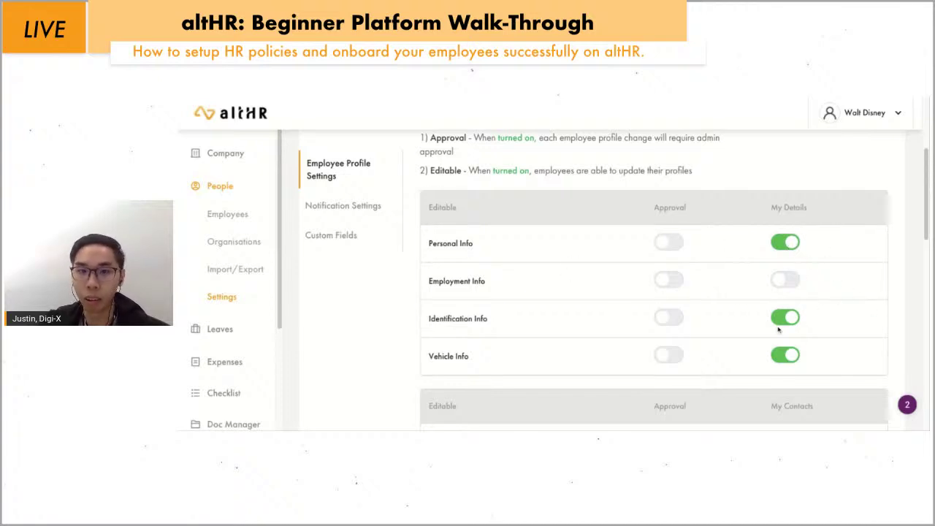
{"action": "scroll", "coordinate": [814, 327], "scroll_direction": "down", "scroll_amount": 1}
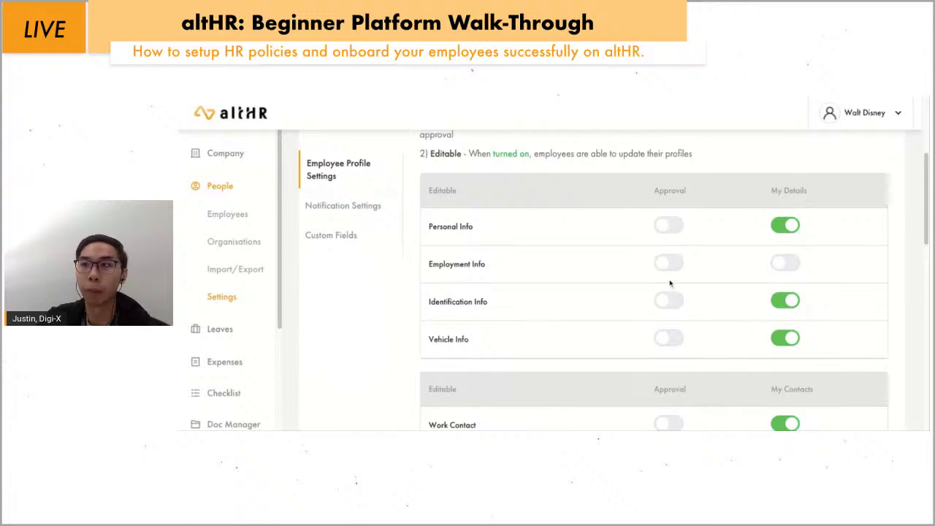
{"action": "scroll", "coordinate": [643, 288], "scroll_direction": "down", "scroll_amount": 4}
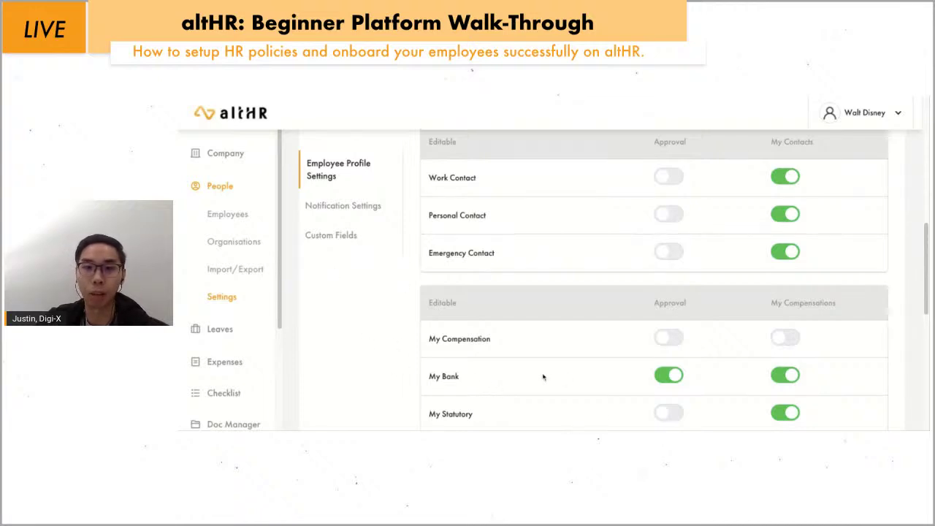
Examine the notification settings for profile change requests, including recipients, delivery channels and the sections that trigger notices
{"action": "left_click", "coordinate": [362, 207]}
{"action": "scroll", "coordinate": [767, 321], "scroll_direction": "down", "scroll_amount": 2}
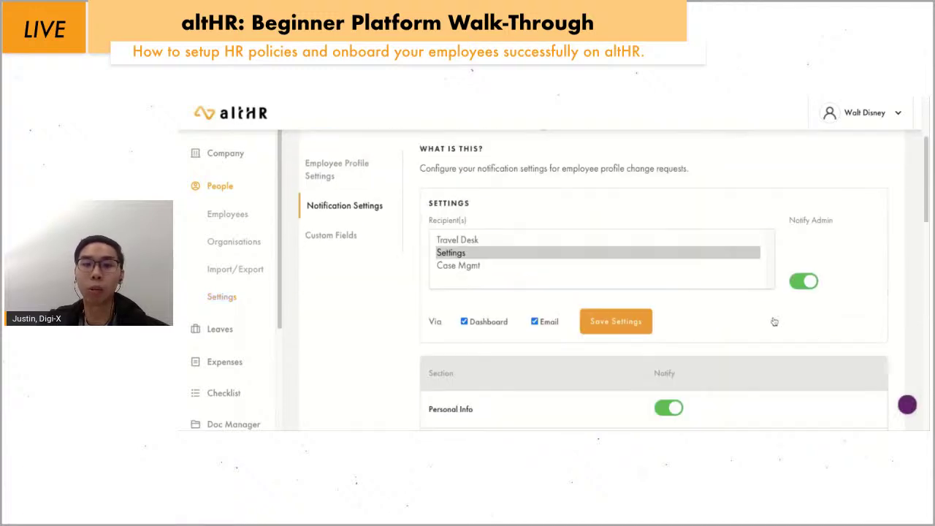
{"action": "scroll", "coordinate": [840, 344], "scroll_direction": "down", "scroll_amount": 3}
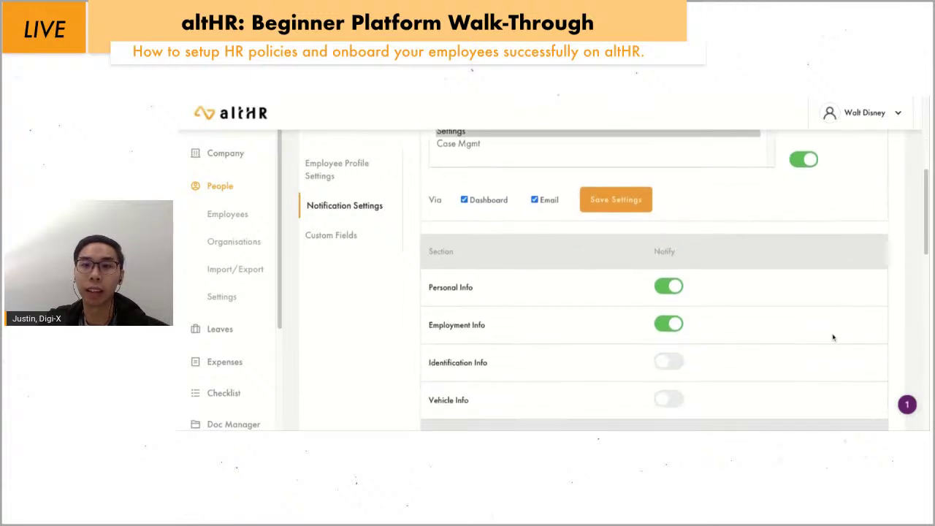
{"action": "scroll", "coordinate": [413, 299], "scroll_direction": "up", "scroll_amount": 5}
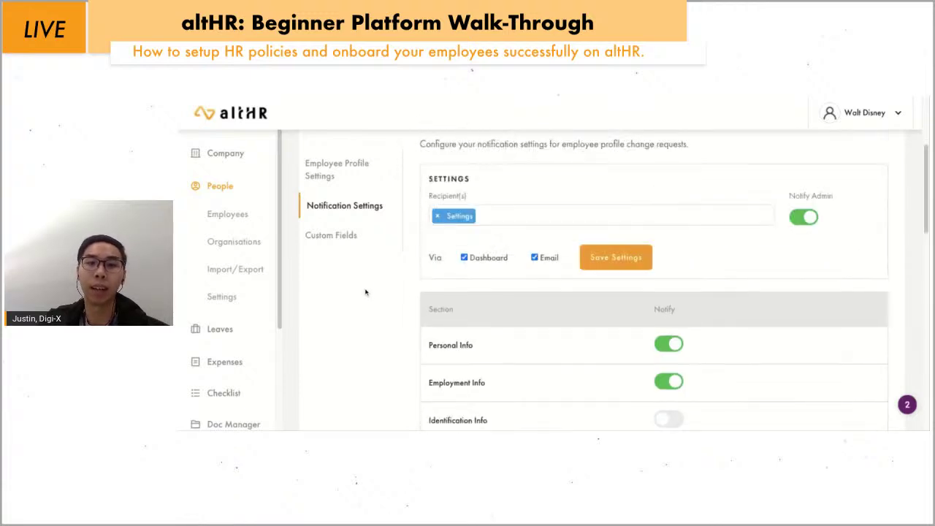
{"action": "scroll", "coordinate": [633, 357], "scroll_direction": "down", "scroll_amount": 6}
{"action": "scroll", "coordinate": [628, 307], "scroll_direction": "up", "scroll_amount": 2}
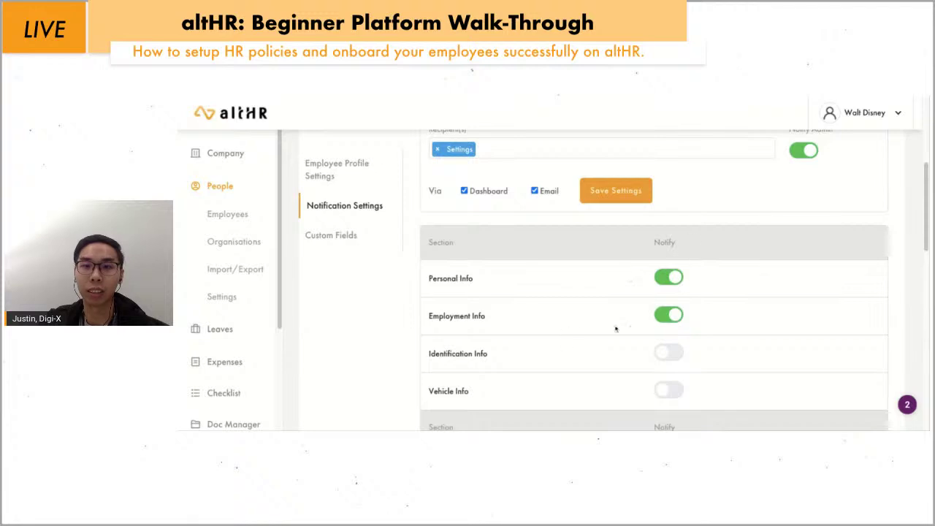
{"action": "scroll", "coordinate": [346, 299], "scroll_direction": "up", "scroll_amount": 3}
{"action": "scroll", "coordinate": [345, 299], "scroll_direction": "up", "scroll_amount": 1}
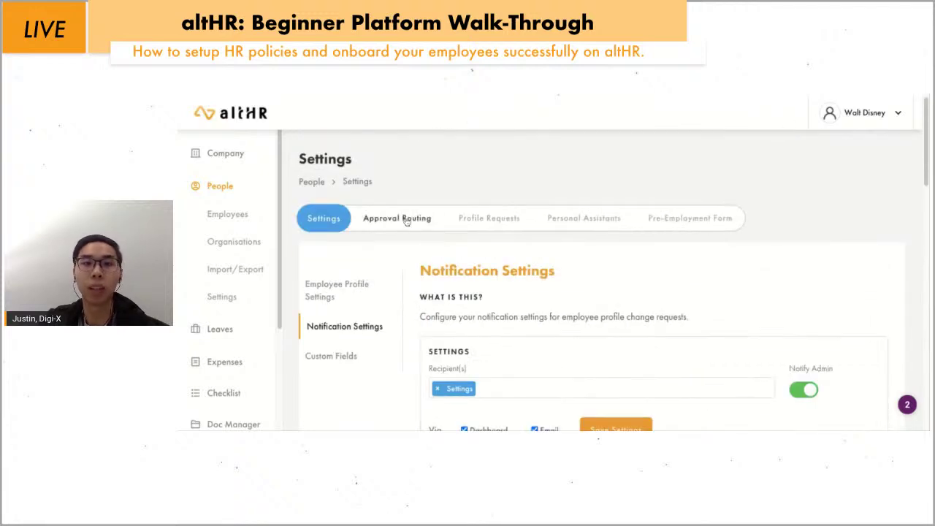
Review the approval routings, open the Electrician -> LM -> Head of Department route for editing and cancel without changes
{"action": "left_click", "coordinate": [407, 219]}
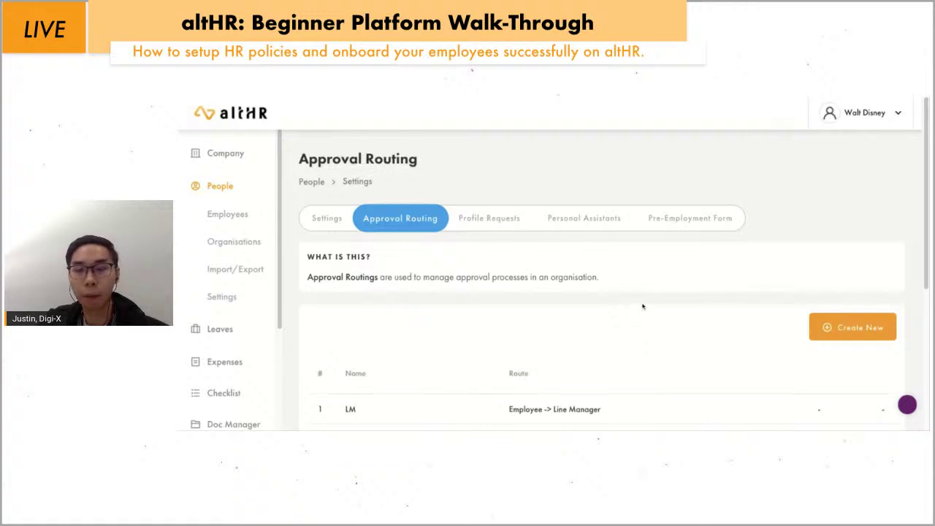
{"action": "scroll", "coordinate": [643, 306], "scroll_direction": "down", "scroll_amount": 1}
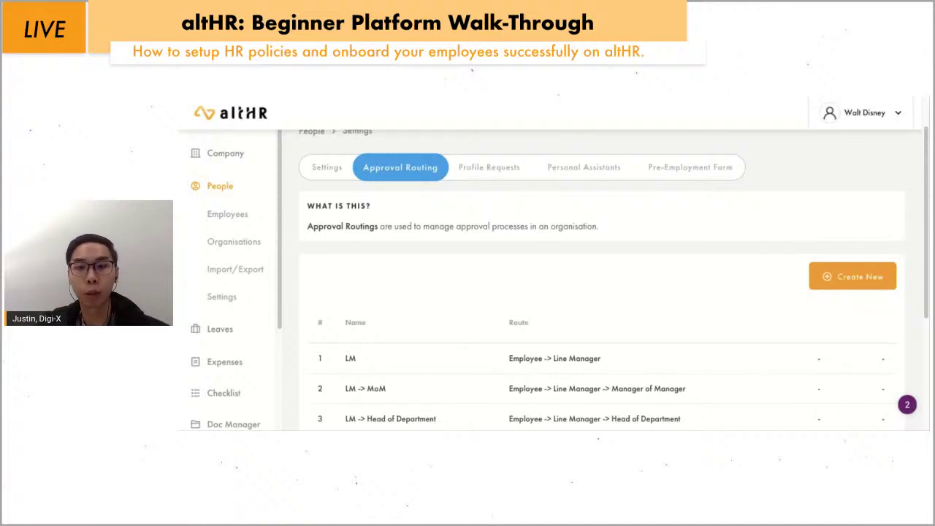
{"action": "scroll", "coordinate": [584, 317], "scroll_direction": "down", "scroll_amount": 1}
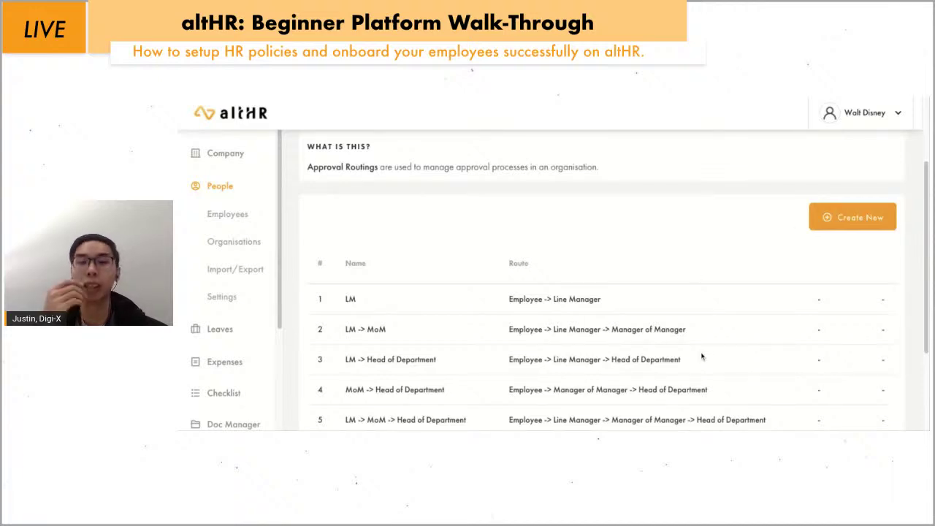
{"action": "scroll", "coordinate": [671, 305], "scroll_direction": "down", "scroll_amount": 2}
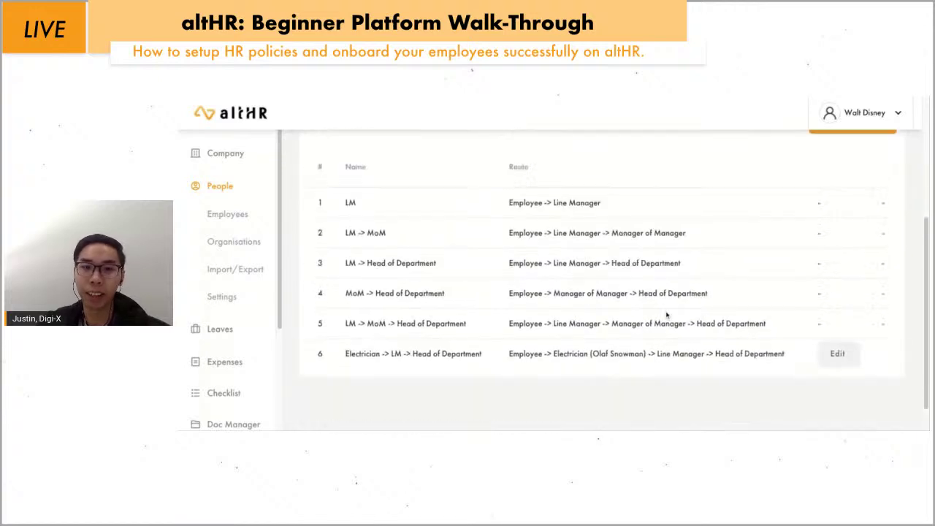
{"action": "left_click", "coordinate": [837, 354]}
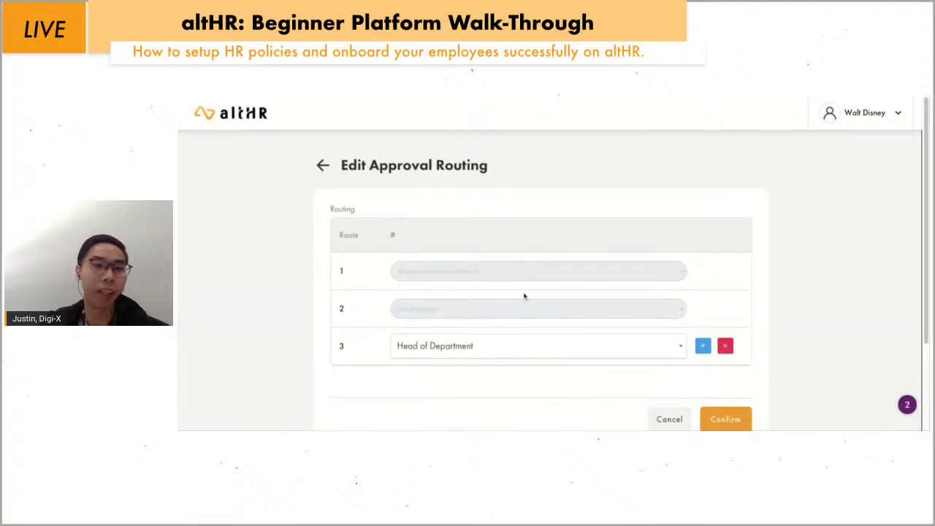
{"action": "left_click", "coordinate": [667, 420]}
{"action": "scroll", "coordinate": [664, 413], "scroll_direction": "down", "scroll_amount": 3}
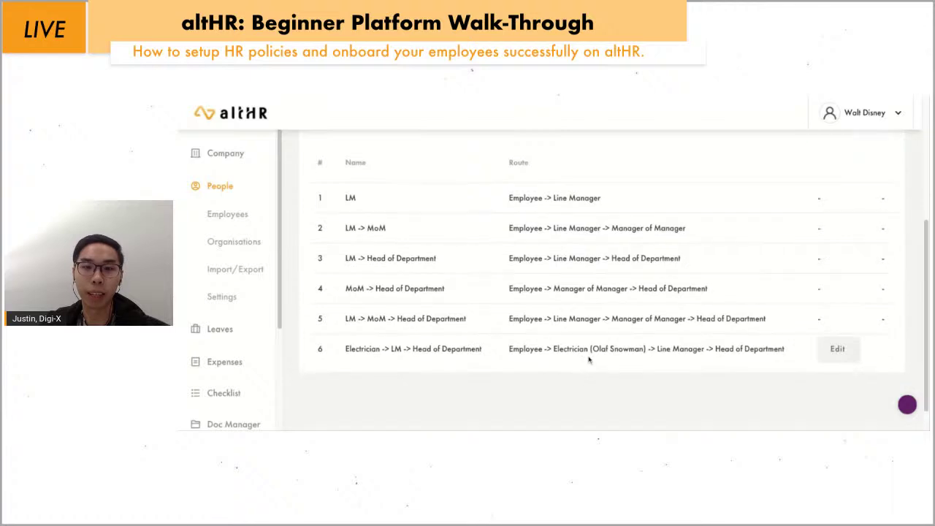
{"action": "scroll", "coordinate": [626, 388], "scroll_direction": "up", "scroll_amount": 3}
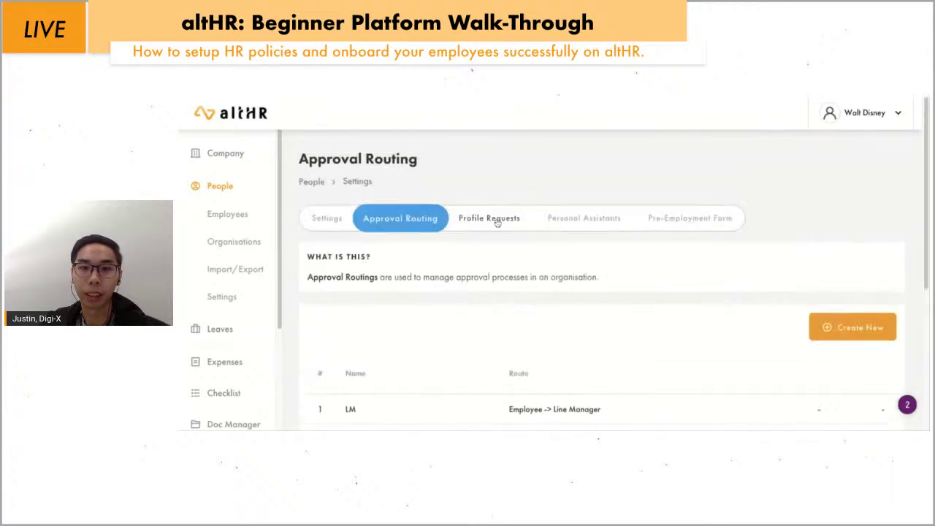
Check the profile requests list and the personal assistants with their assigned managers
{"action": "left_click", "coordinate": [497, 223]}
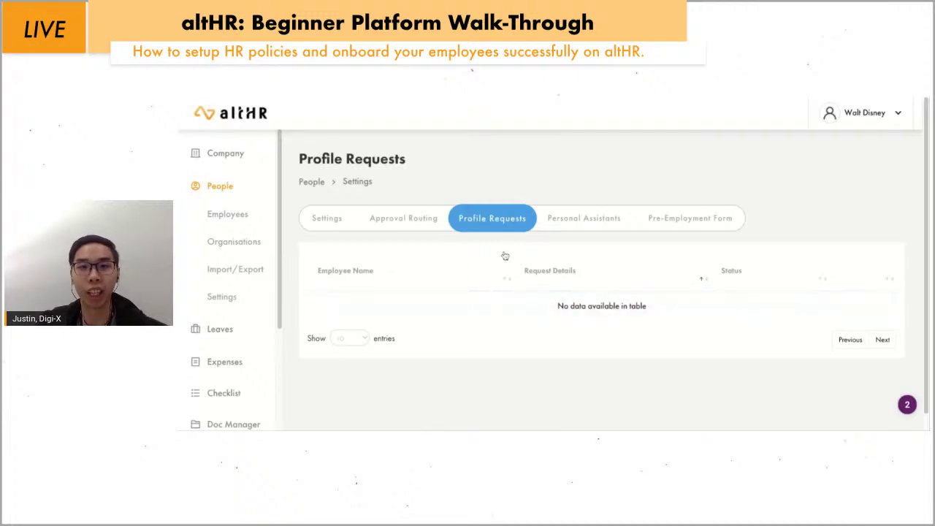
{"action": "left_click", "coordinate": [561, 222]}
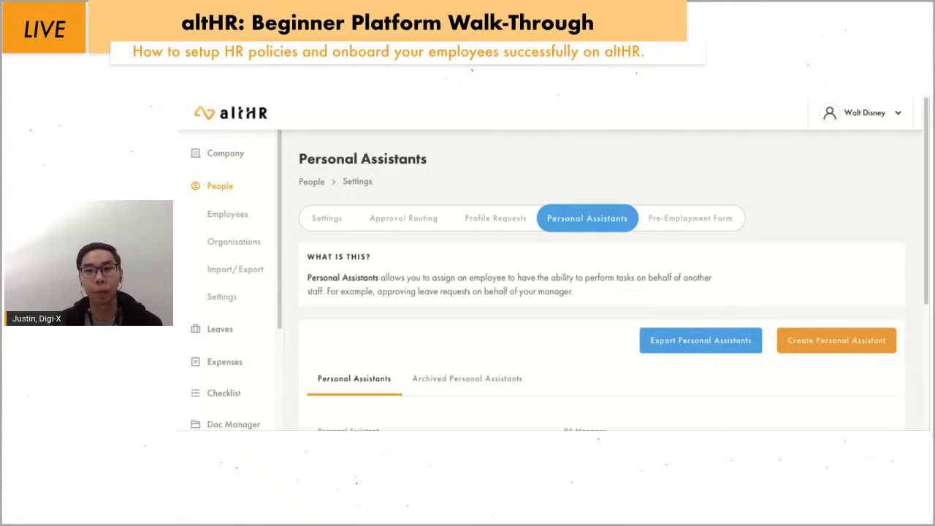
{"action": "scroll", "coordinate": [559, 294], "scroll_direction": "down", "scroll_amount": 5}
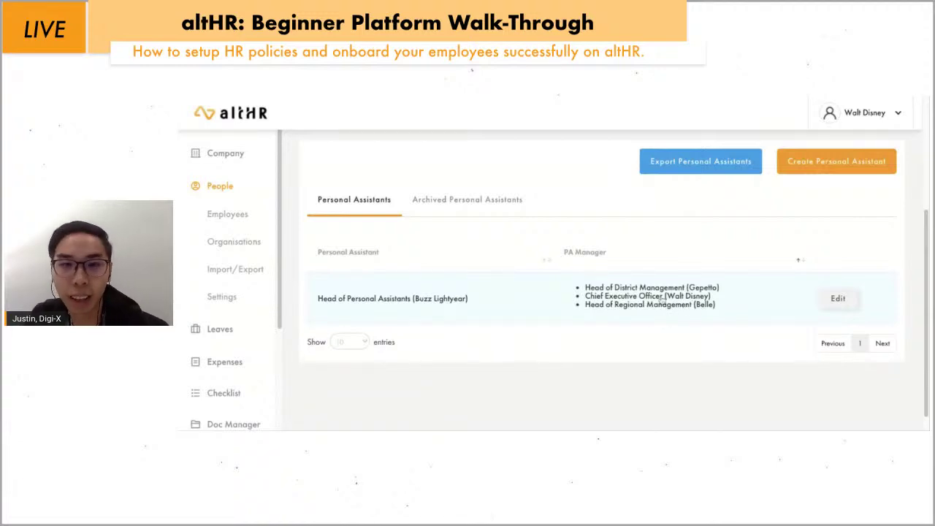
{"action": "scroll", "coordinate": [544, 269], "scroll_direction": "up", "scroll_amount": 2}
{"action": "scroll", "coordinate": [544, 268], "scroll_direction": "up", "scroll_amount": 1}
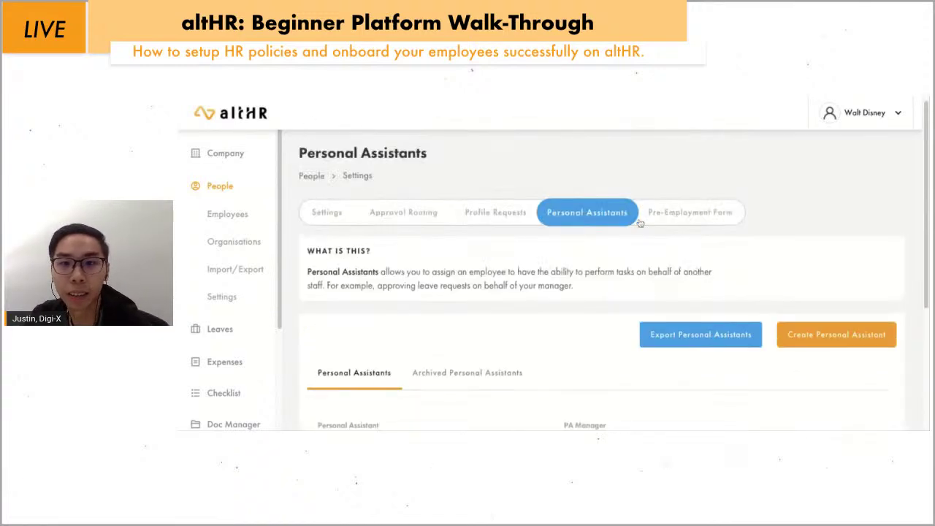
Look over the Pre Employment Form's title, description and requested information, and return to the Personal Assistants page
{"action": "left_click", "coordinate": [688, 213]}
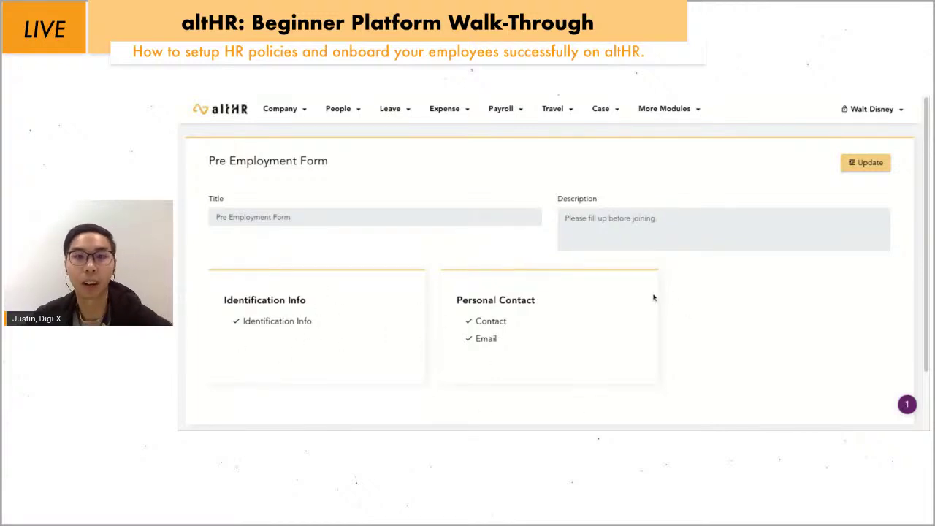
{"action": "left_click", "coordinate": [866, 162]}
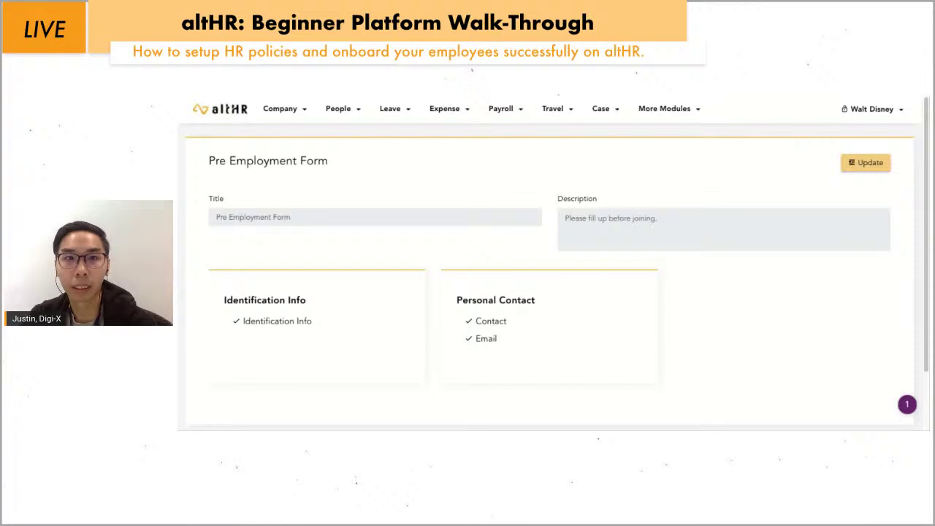
{"action": "key", "text": "alt+Left"}
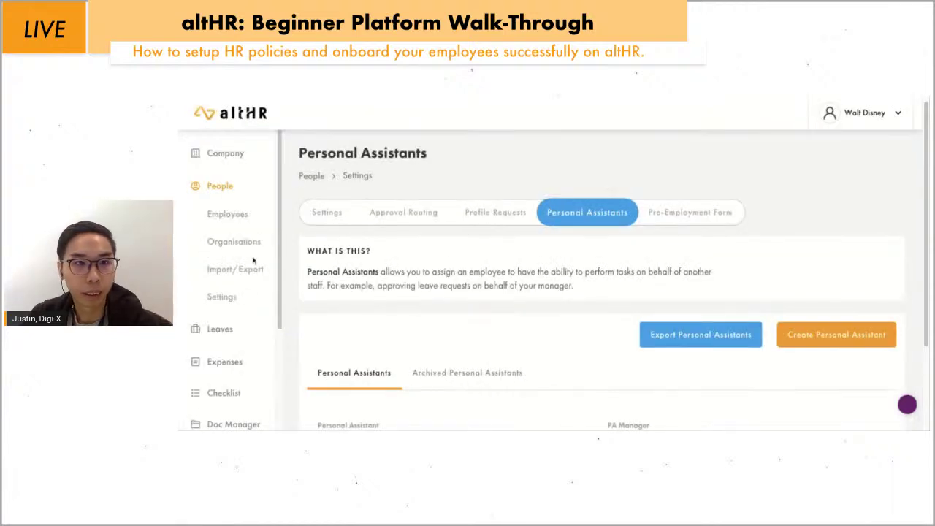
Review the default leave approval routing and the Disney HQ work days in the Leaves settings
{"action": "left_click", "coordinate": [224, 299]}
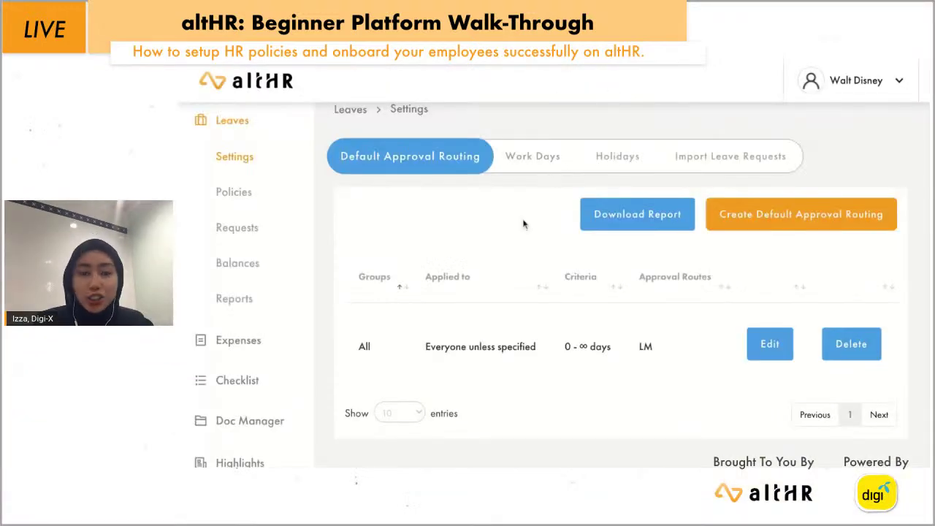
{"action": "scroll", "coordinate": [514, 247], "scroll_direction": "down", "scroll_amount": 1}
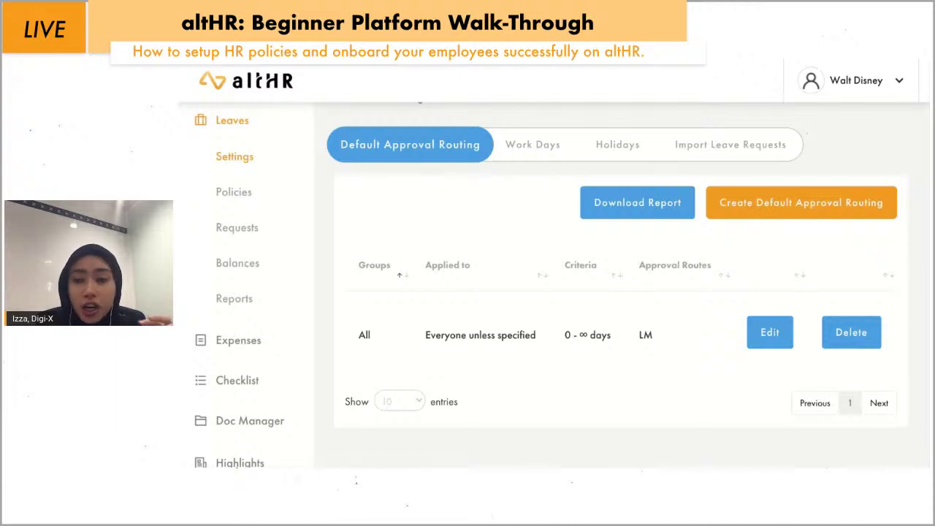
{"action": "scroll", "coordinate": [480, 253], "scroll_direction": "down", "scroll_amount": 1}
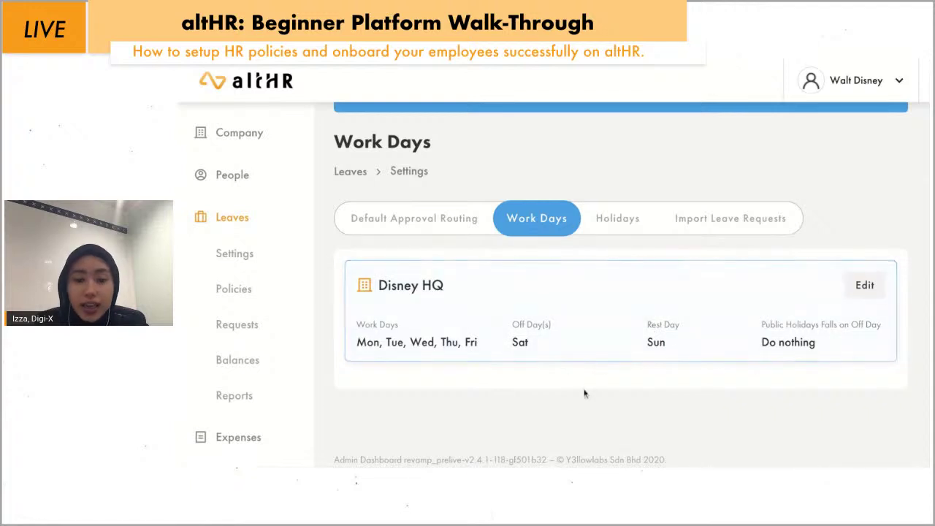
Check the public holiday settings for the Disney HQ office for 2020 and 2021
{"action": "left_click", "coordinate": [625, 210]}
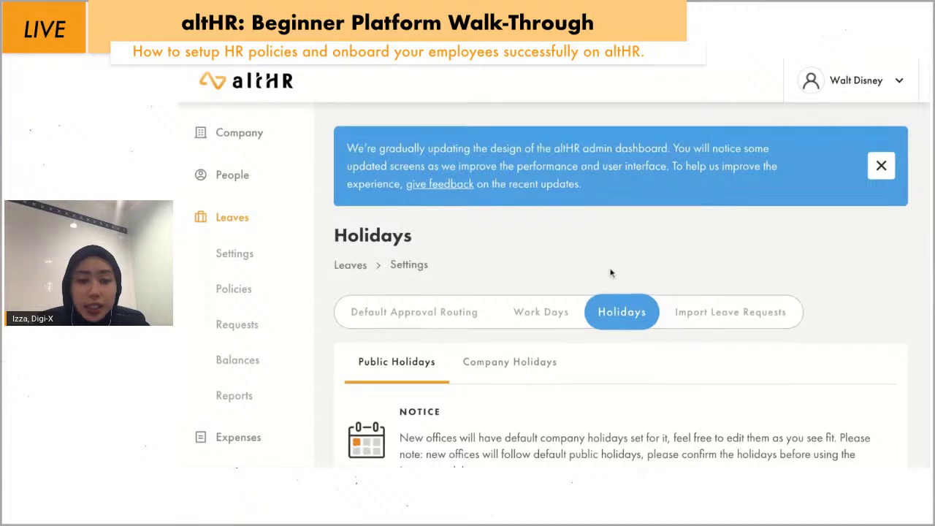
{"action": "scroll", "coordinate": [610, 271], "scroll_direction": "down", "scroll_amount": 3}
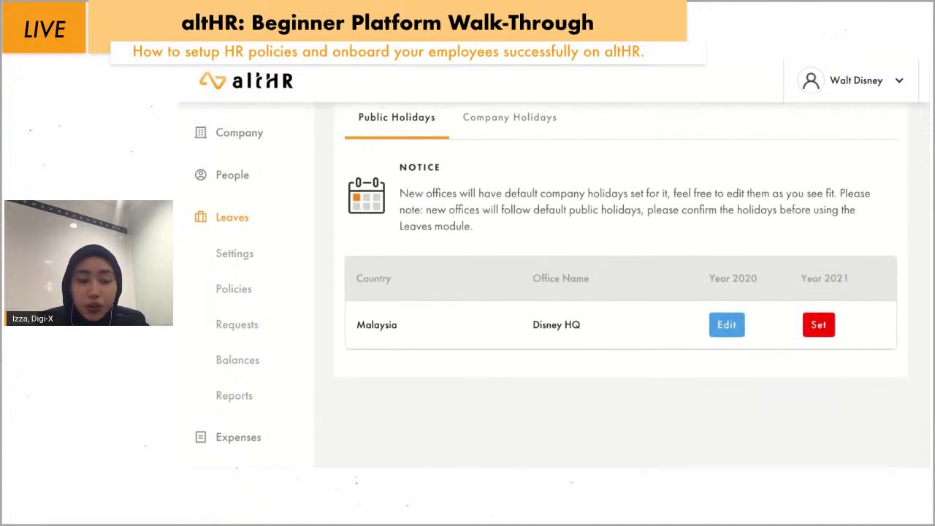
{"action": "scroll", "coordinate": [685, 345], "scroll_direction": "up", "scroll_amount": 1}
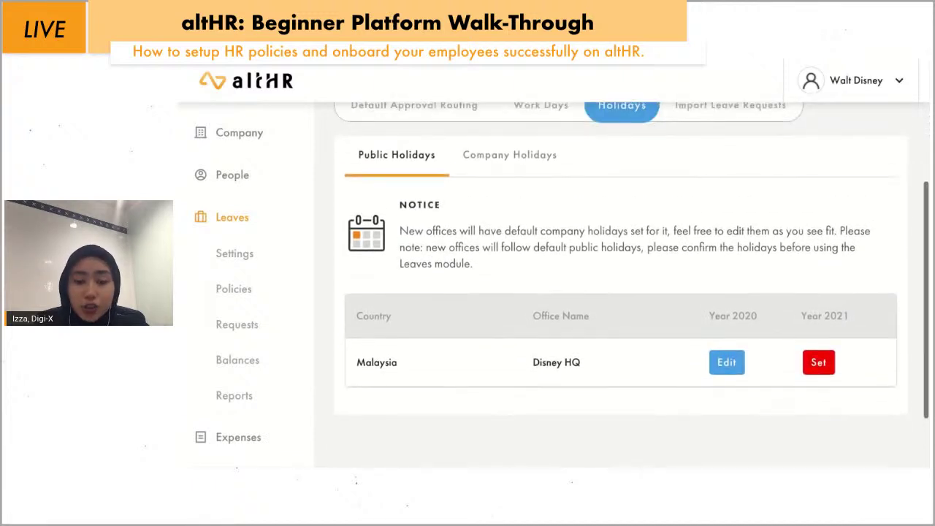
{"action": "scroll", "coordinate": [703, 359], "scroll_direction": "up", "scroll_amount": 1}
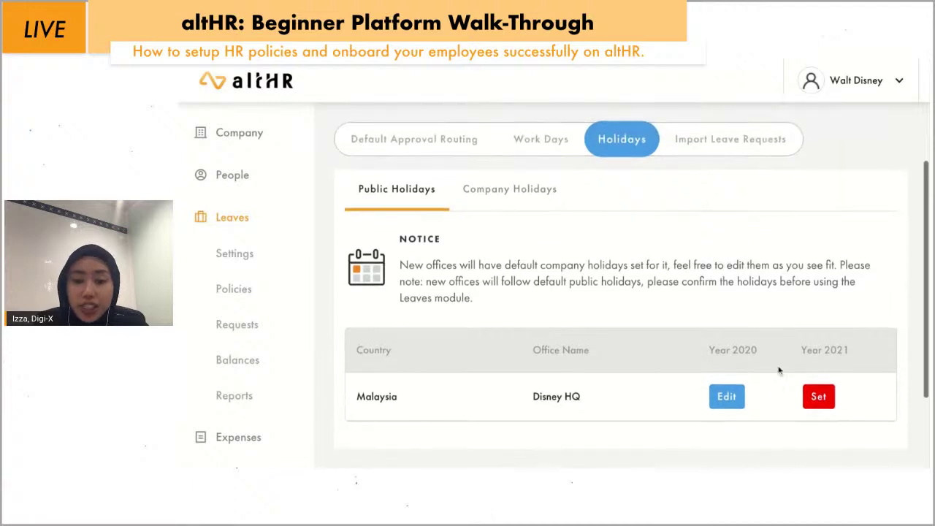
{"action": "scroll", "coordinate": [690, 313], "scroll_direction": "up", "scroll_amount": 1}
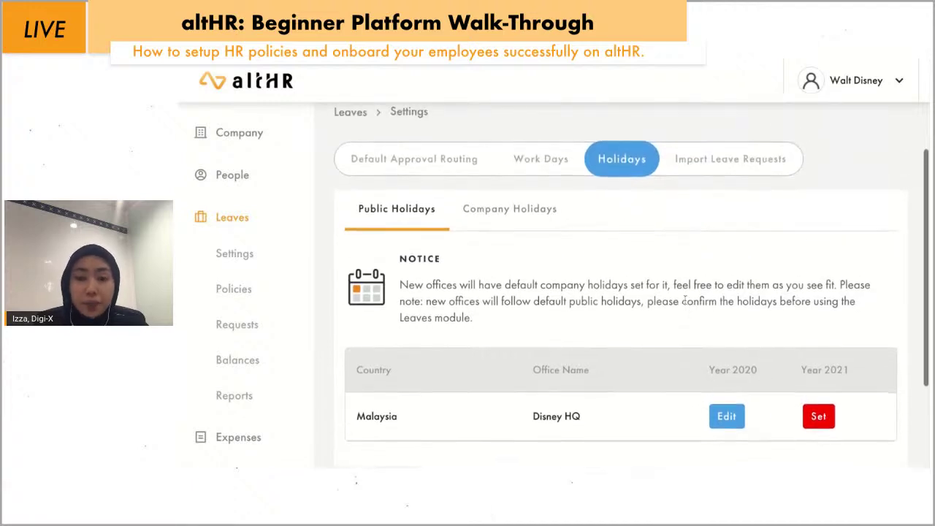
Look over the leave request import page, including template choice, template download, attachment upload and import start
{"action": "left_click", "coordinate": [735, 171]}
{"action": "scroll", "coordinate": [643, 317], "scroll_direction": "down", "scroll_amount": 1}
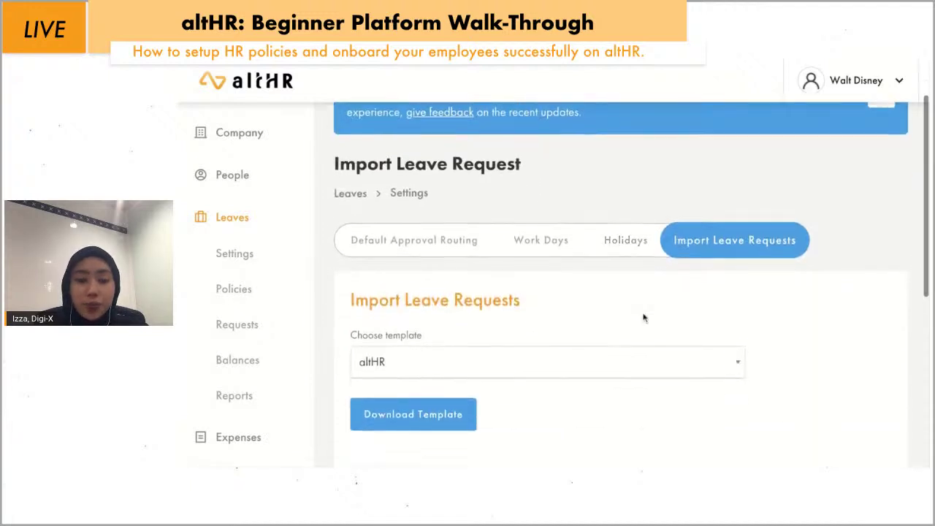
{"action": "scroll", "coordinate": [642, 316], "scroll_direction": "down", "scroll_amount": 1}
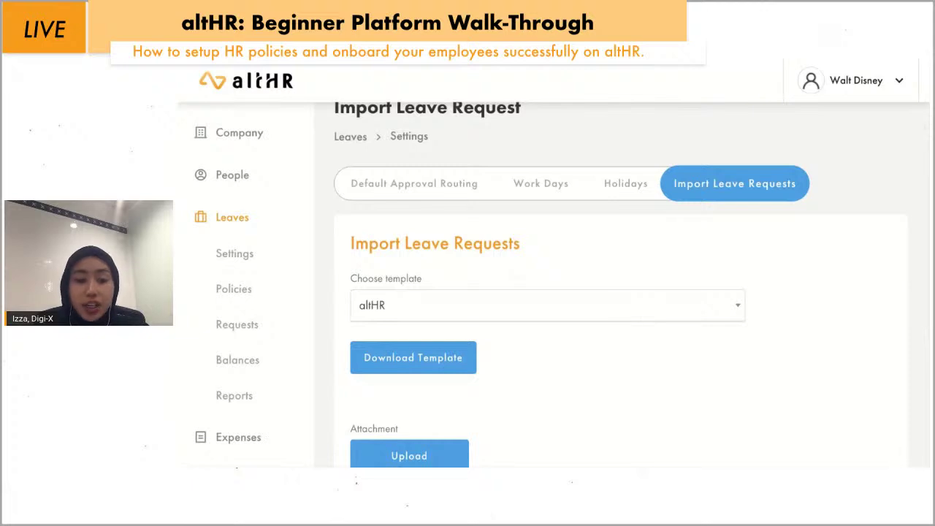
{"action": "scroll", "coordinate": [643, 317], "scroll_direction": "down", "scroll_amount": 1}
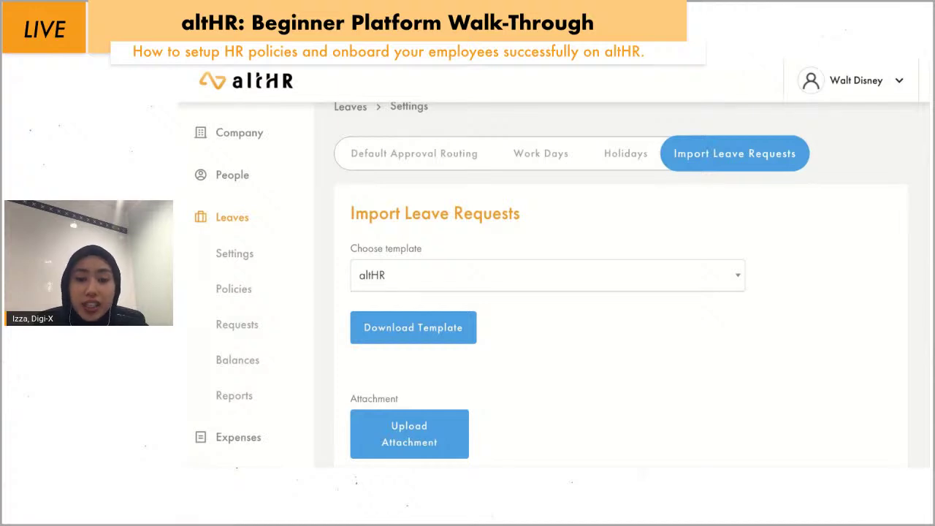
{"action": "scroll", "coordinate": [647, 307], "scroll_direction": "down", "scroll_amount": 1}
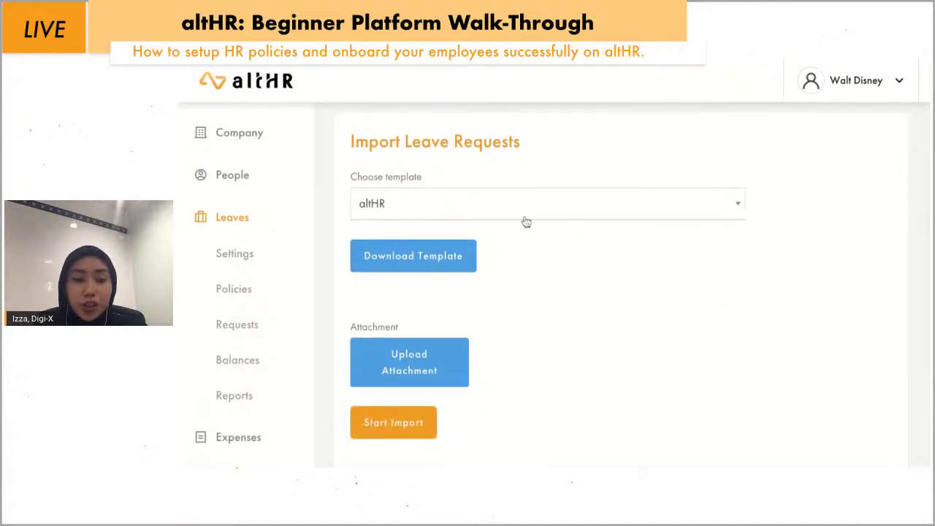
{"action": "scroll", "coordinate": [519, 313], "scroll_direction": "down", "scroll_amount": 1}
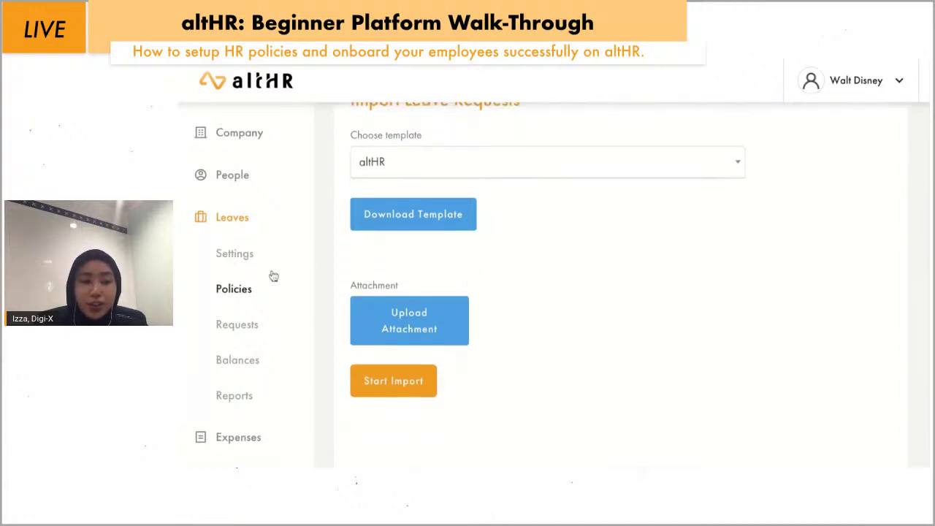
Review the leave policies from Annual to Special, comparing their categories, display names and entitlement limits
{"action": "left_click", "coordinate": [246, 288]}
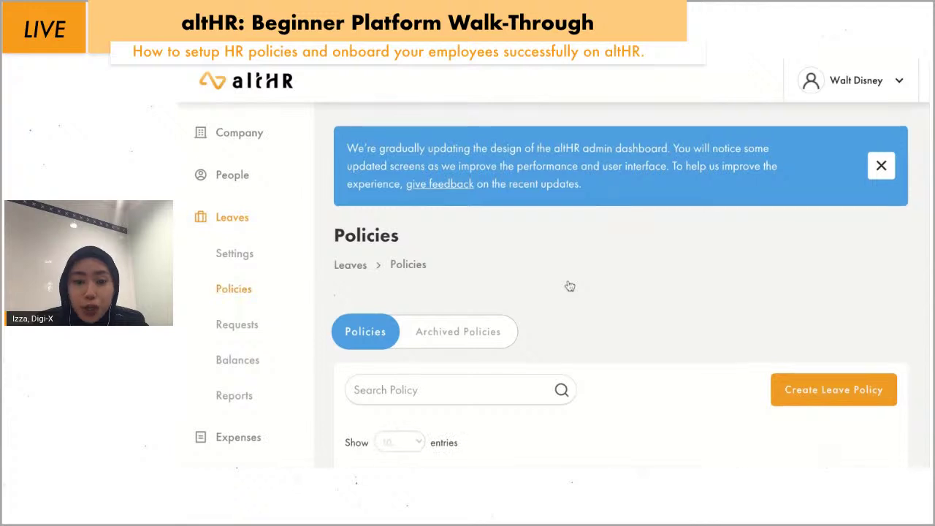
{"action": "scroll", "coordinate": [567, 285], "scroll_direction": "down", "scroll_amount": 5}
{"action": "scroll", "coordinate": [569, 286], "scroll_direction": "down", "scroll_amount": 2}
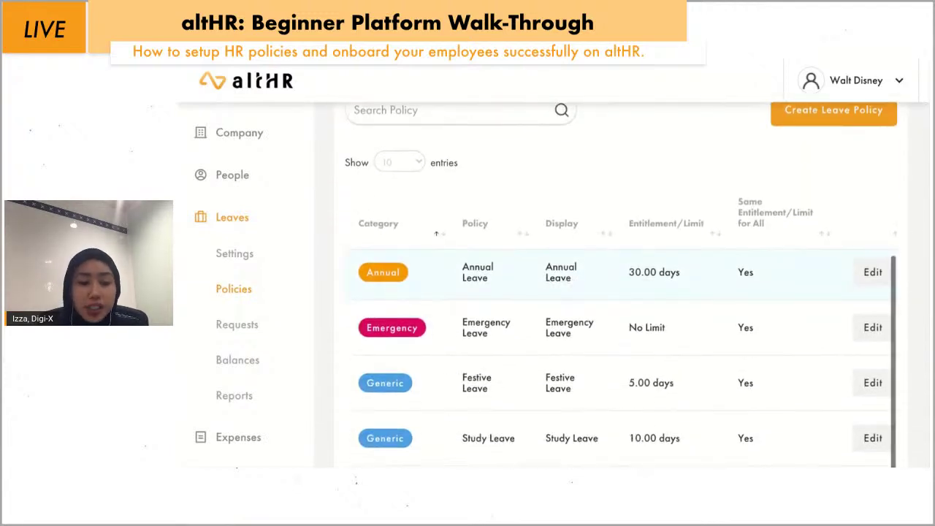
{"action": "scroll", "coordinate": [569, 286], "scroll_direction": "up", "scroll_amount": 1}
{"action": "scroll", "coordinate": [569, 287], "scroll_direction": "down", "scroll_amount": 2}
{"action": "scroll", "coordinate": [526, 309], "scroll_direction": "down", "scroll_amount": 1}
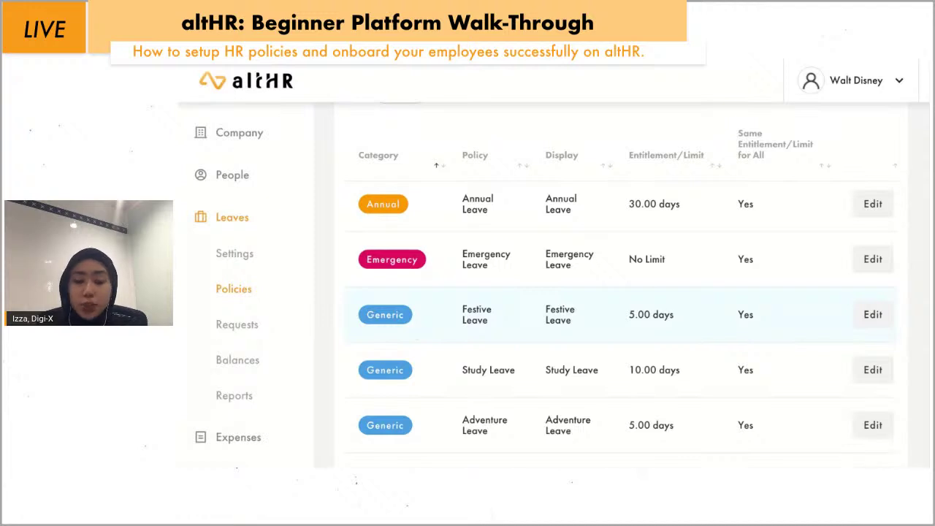
{"action": "scroll", "coordinate": [470, 343], "scroll_direction": "down", "scroll_amount": 3}
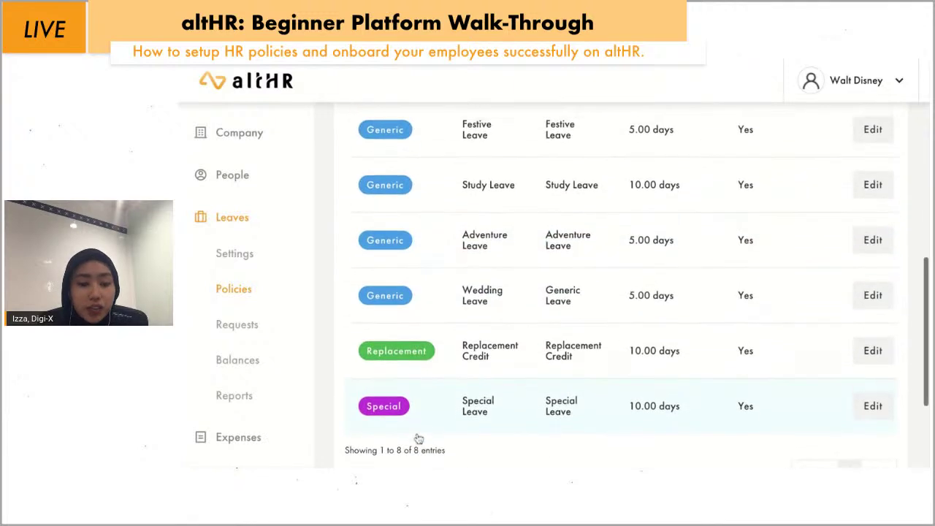
{"action": "scroll", "coordinate": [418, 438], "scroll_direction": "up", "scroll_amount": 2}
{"action": "scroll", "coordinate": [418, 438], "scroll_direction": "down", "scroll_amount": 2}
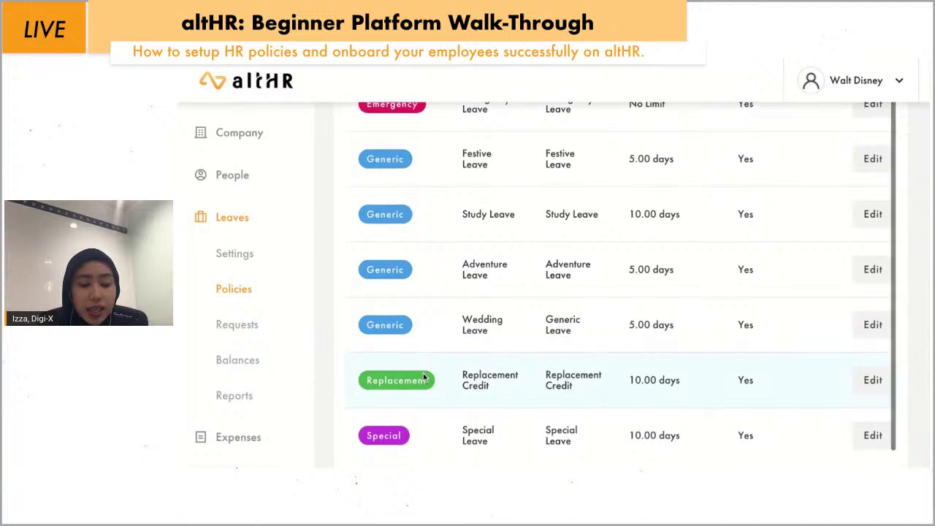
{"action": "scroll", "coordinate": [438, 378], "scroll_direction": "down", "scroll_amount": 1}
{"action": "scroll", "coordinate": [559, 371], "scroll_direction": "up", "scroll_amount": 6}
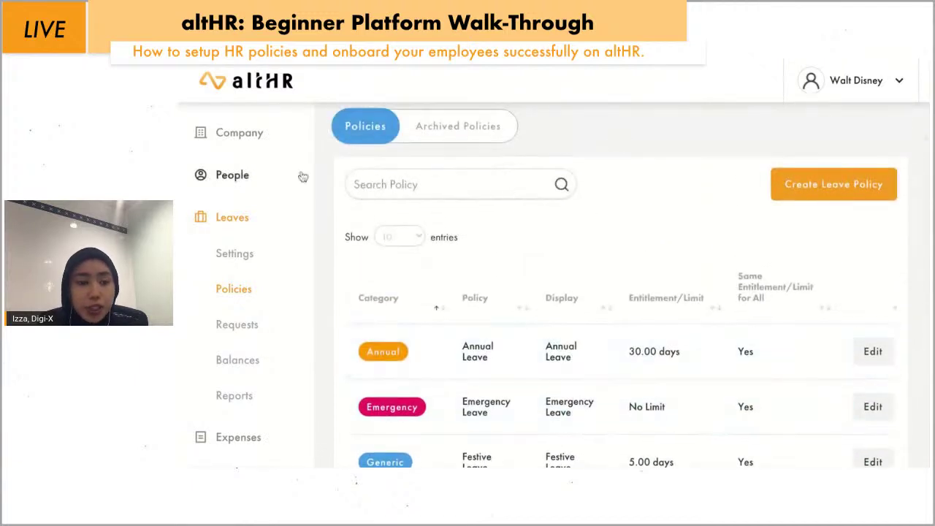
Examine the leave policy management options, including policy creation, editing, activation switches and archived policies
{"action": "scroll", "coordinate": [432, 333], "scroll_direction": "down", "scroll_amount": 1}
{"action": "scroll", "coordinate": [438, 250], "scroll_direction": "down", "scroll_amount": 3}
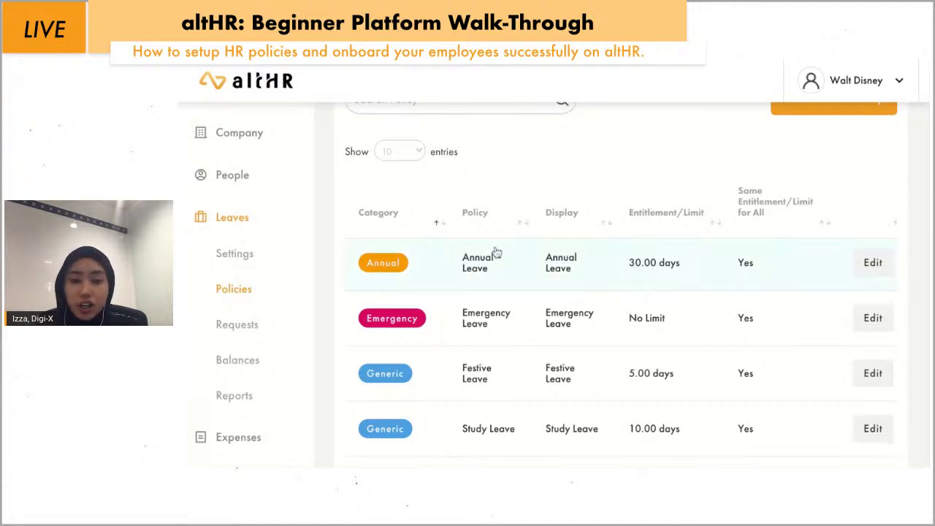
{"action": "scroll", "coordinate": [496, 252], "scroll_direction": "up", "scroll_amount": 3}
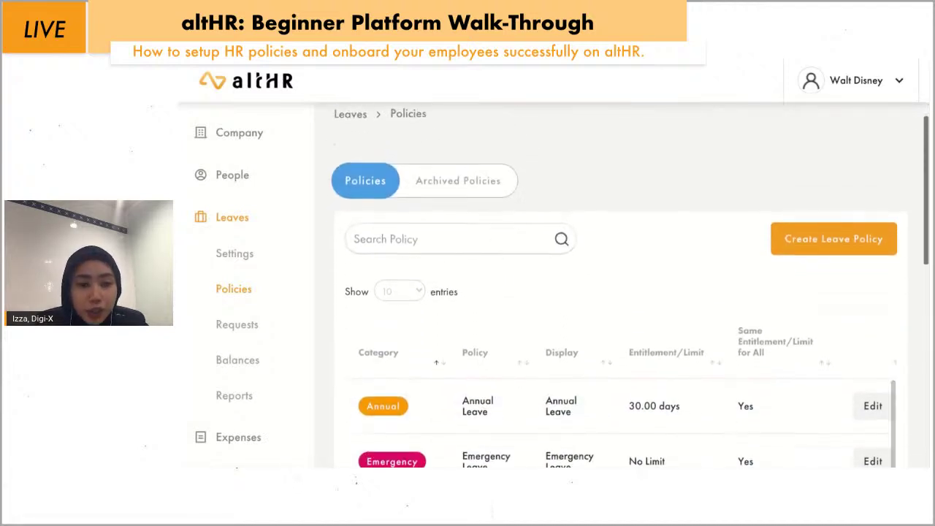
{"action": "scroll", "coordinate": [619, 292], "scroll_direction": "down", "scroll_amount": 1}
{"action": "scroll", "coordinate": [619, 292], "scroll_direction": "down", "scroll_amount": 2}
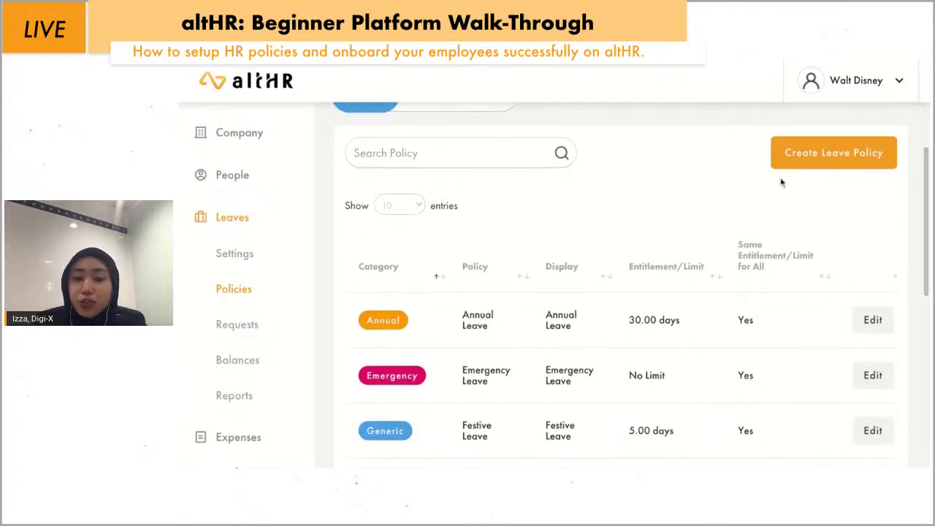
{"action": "scroll", "coordinate": [593, 349], "scroll_direction": "up", "scroll_amount": 2}
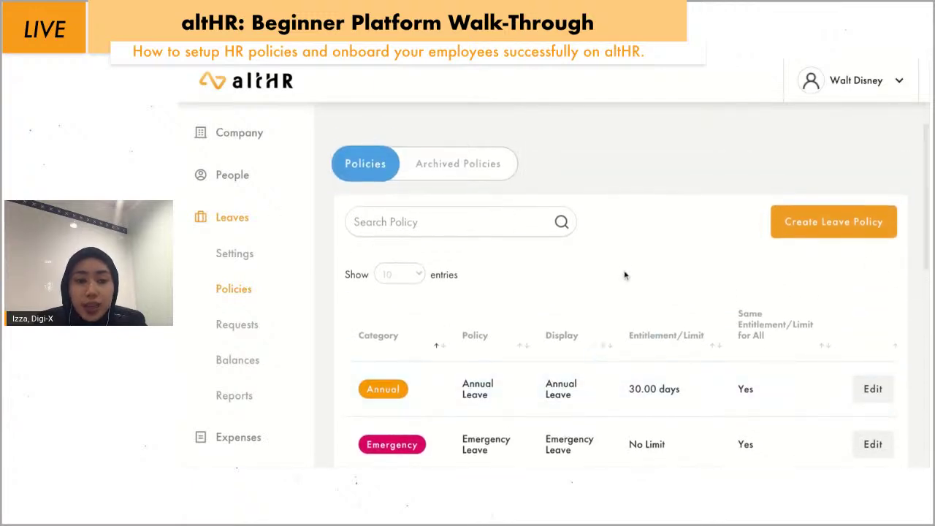
{"action": "scroll", "coordinate": [712, 357], "scroll_direction": "down", "scroll_amount": 2}
{"action": "scroll", "coordinate": [711, 358], "scroll_direction": "right", "scroll_amount": 2}
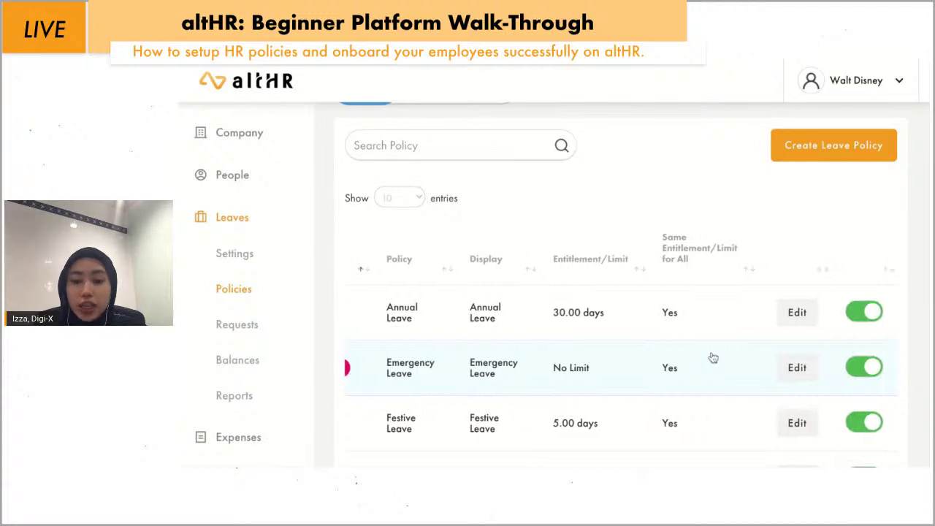
{"action": "scroll", "coordinate": [741, 322], "scroll_direction": "up", "scroll_amount": 4}
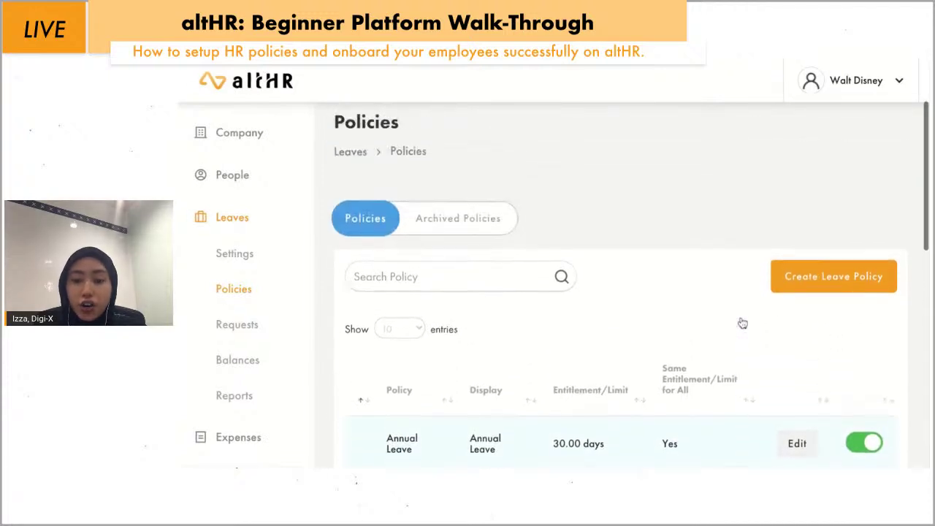
{"action": "scroll", "coordinate": [741, 323], "scroll_direction": "down", "scroll_amount": 3}
{"action": "scroll", "coordinate": [587, 311], "scroll_direction": "up", "scroll_amount": 1}
{"action": "scroll", "coordinate": [587, 311], "scroll_direction": "up", "scroll_amount": 1}
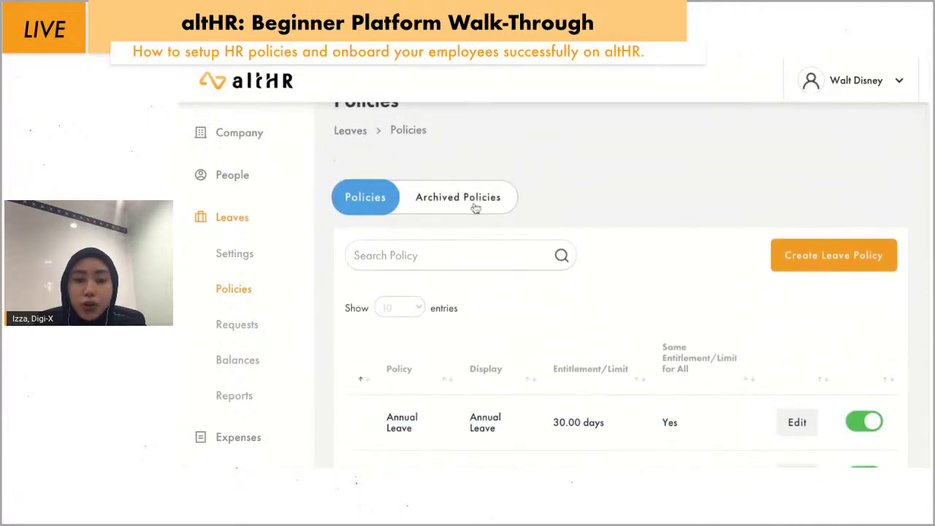
{"action": "scroll", "coordinate": [538, 372], "scroll_direction": "down", "scroll_amount": 2}
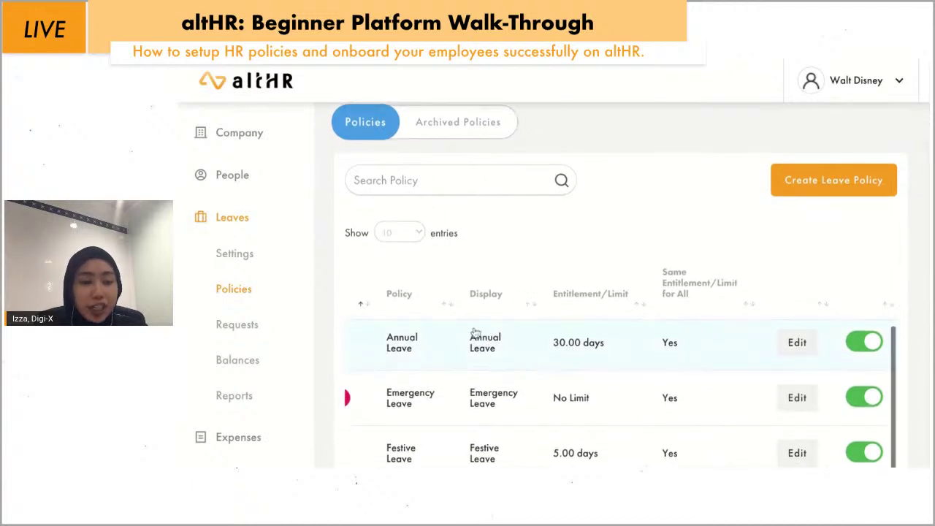
{"action": "scroll", "coordinate": [479, 332], "scroll_direction": "down", "scroll_amount": 1}
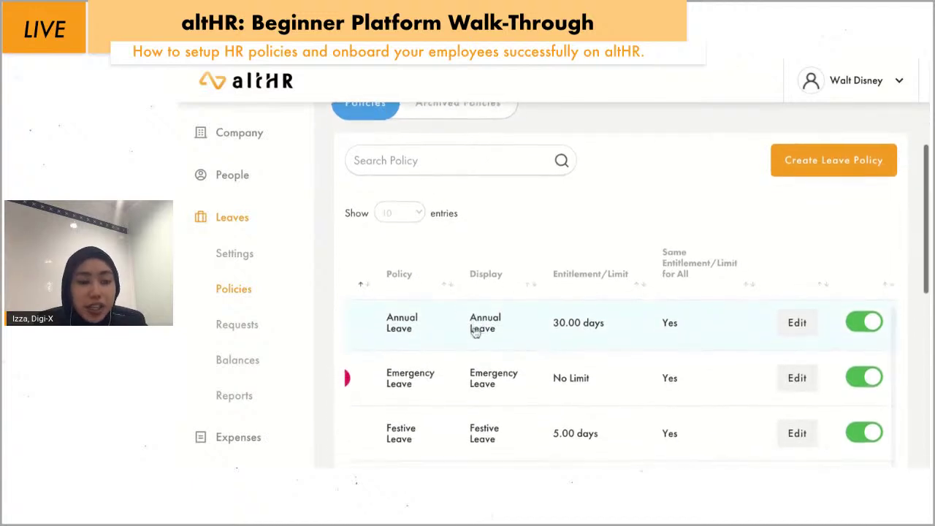
Review the employee leave requests with their policies, dates and approvers, plus the options to apply on behalf and download a report
{"action": "left_click", "coordinate": [241, 323]}
{"action": "scroll", "coordinate": [453, 307], "scroll_direction": "down", "scroll_amount": 1}
{"action": "scroll", "coordinate": [453, 307], "scroll_direction": "down", "scroll_amount": 1}
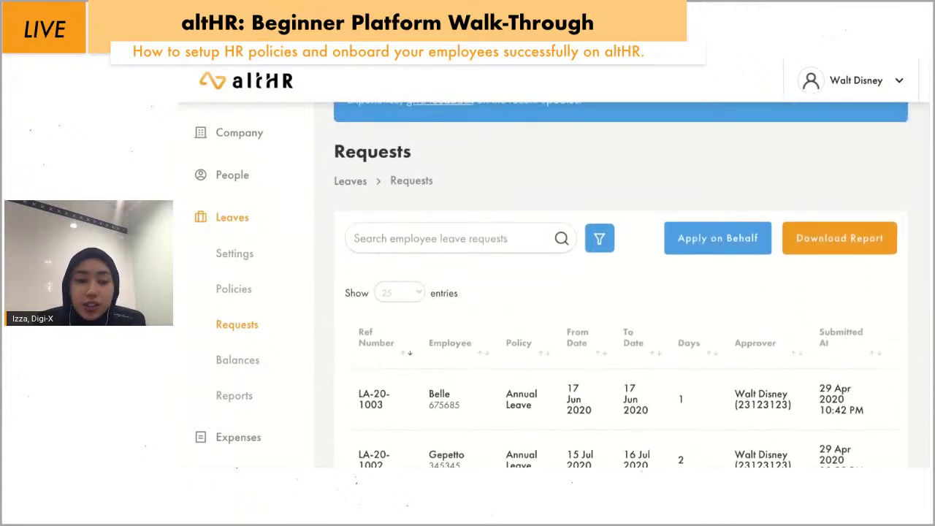
{"action": "scroll", "coordinate": [621, 285], "scroll_direction": "down", "scroll_amount": 1}
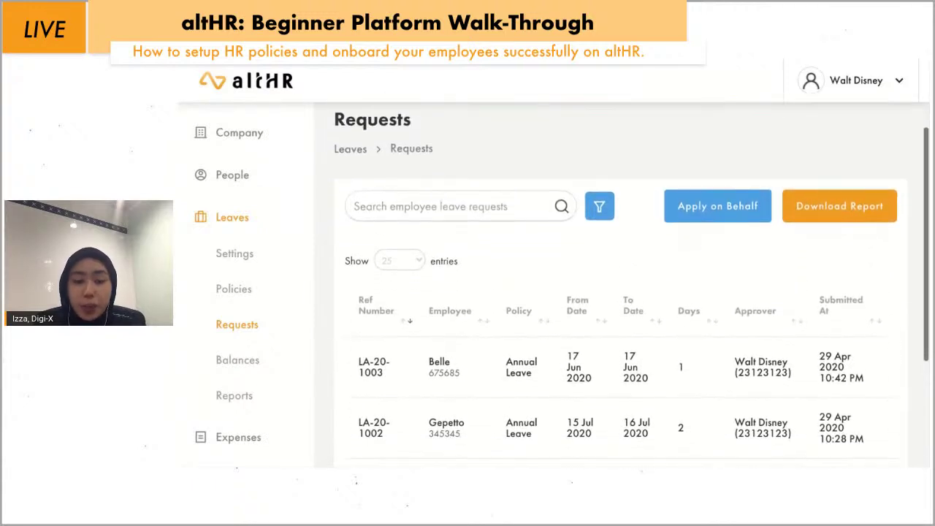
{"action": "scroll", "coordinate": [621, 285], "scroll_direction": "down", "scroll_amount": 3}
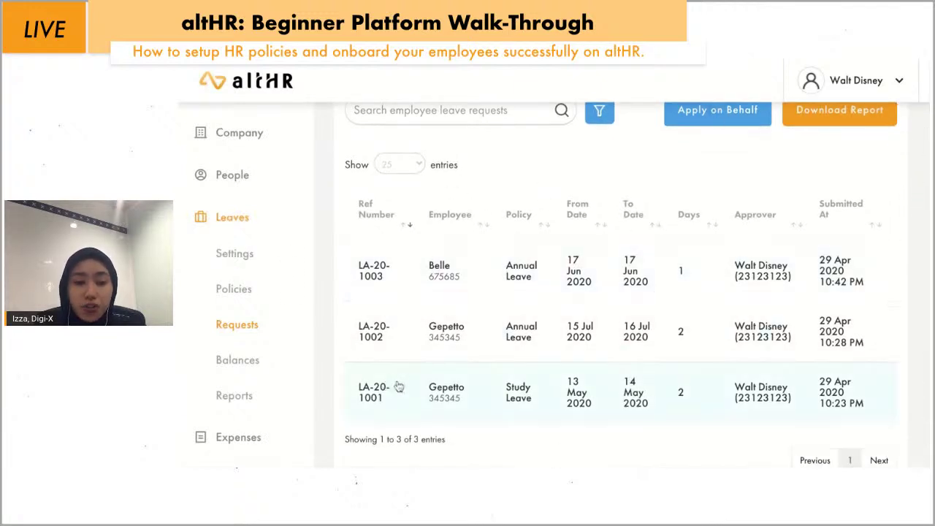
{"action": "scroll", "coordinate": [580, 349], "scroll_direction": "up", "scroll_amount": 3}
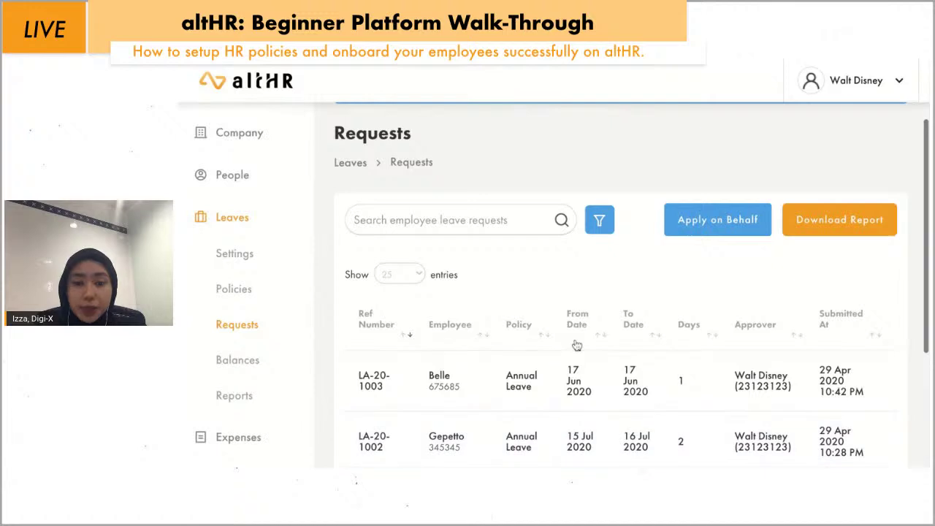
{"action": "scroll", "coordinate": [576, 345], "scroll_direction": "up", "scroll_amount": 1}
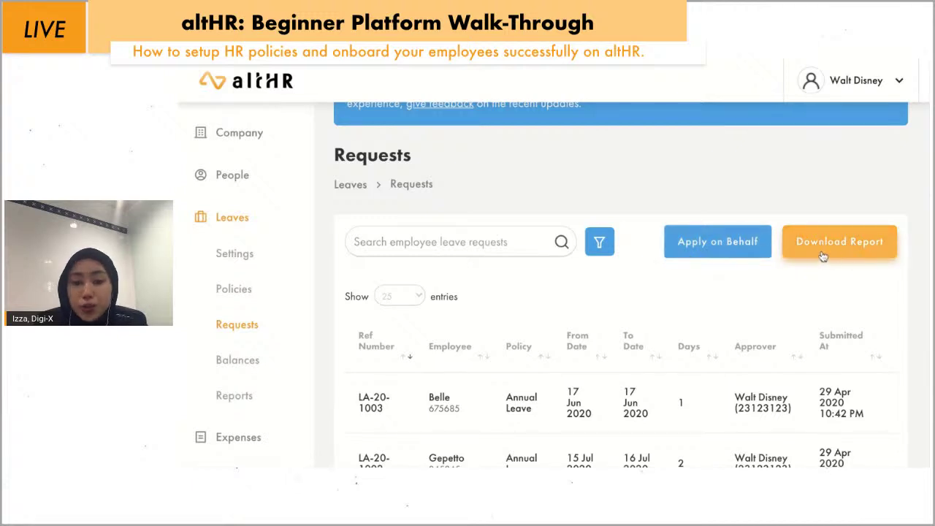
{"action": "scroll", "coordinate": [544, 341], "scroll_direction": "down", "scroll_amount": 2}
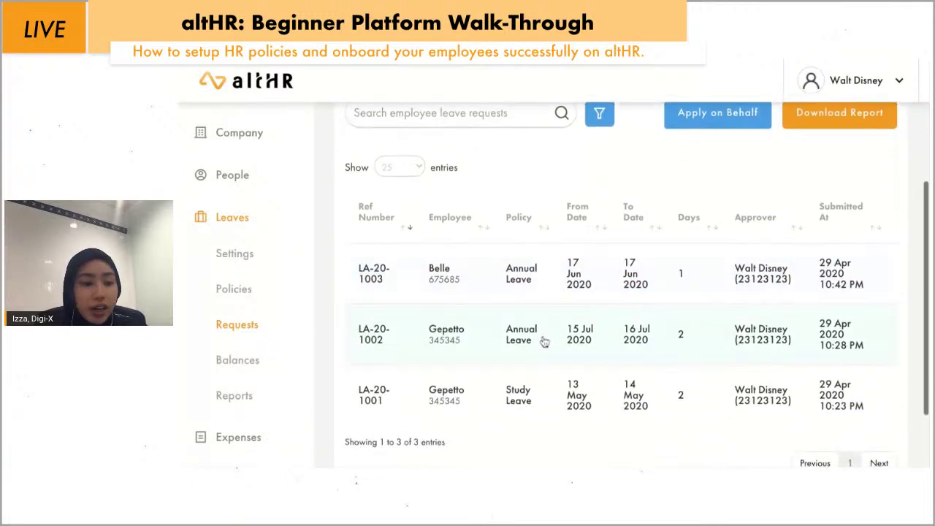
Review the employees' leave balances across annual, festive, study, adventure and wedding leave, including the per-employee view option
{"action": "left_click", "coordinate": [240, 359]}
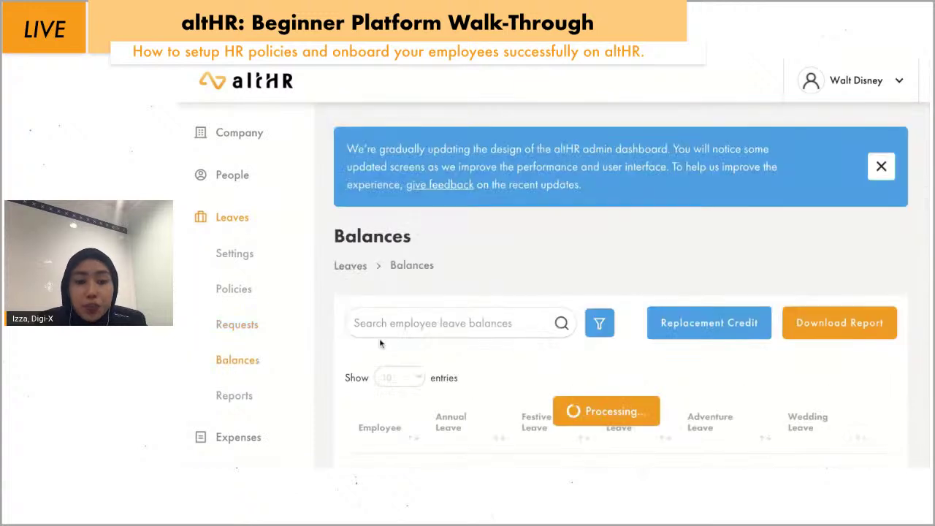
{"action": "scroll", "coordinate": [536, 282], "scroll_direction": "down", "scroll_amount": 1}
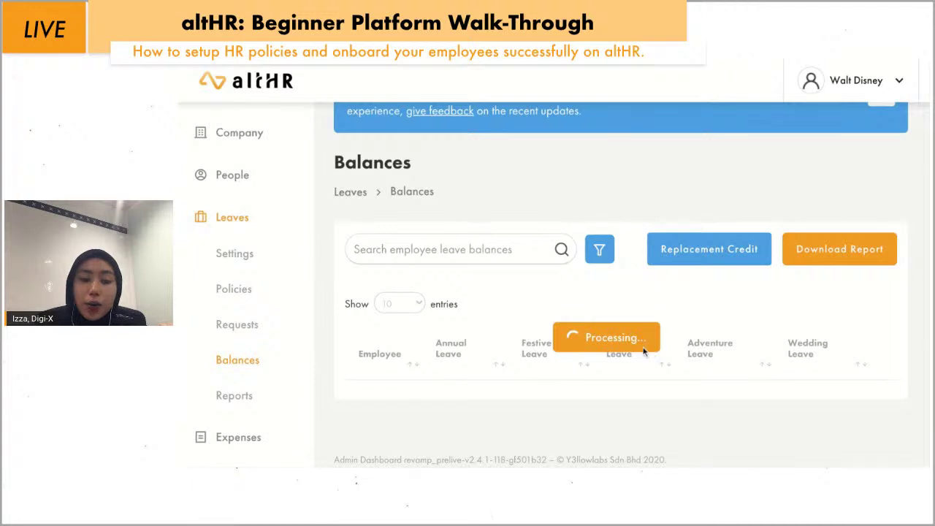
{"action": "scroll", "coordinate": [520, 372], "scroll_direction": "down", "scroll_amount": 5}
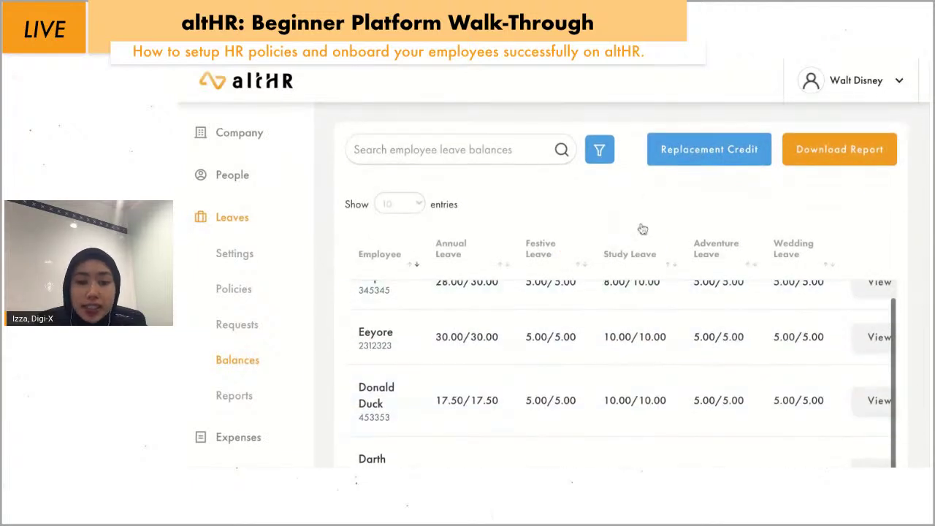
{"action": "scroll", "coordinate": [642, 229], "scroll_direction": "down", "scroll_amount": 1}
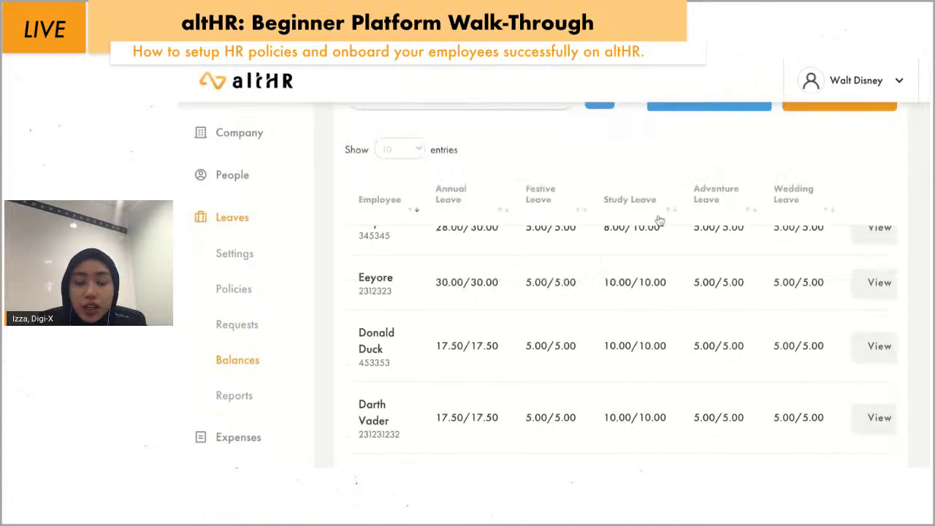
{"action": "scroll", "coordinate": [766, 325], "scroll_direction": "up", "scroll_amount": 1}
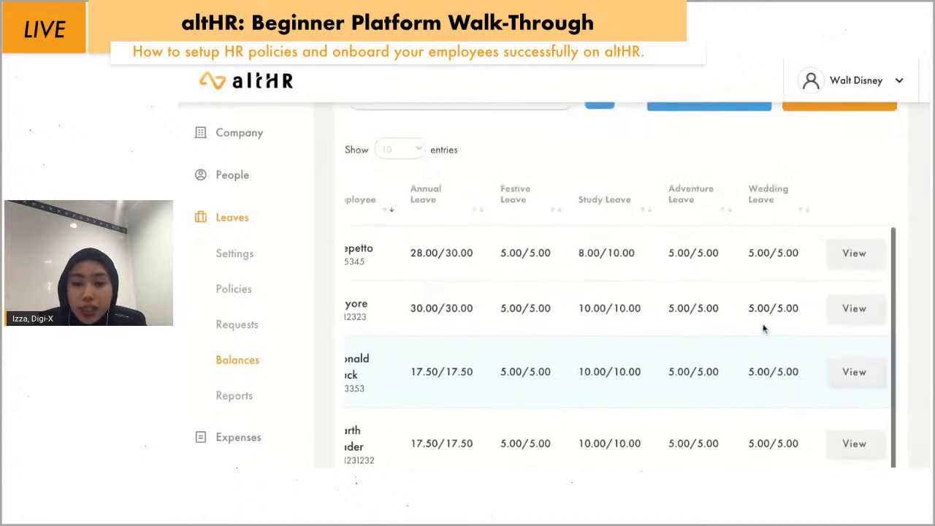
{"action": "scroll", "coordinate": [642, 357], "scroll_direction": "down", "scroll_amount": 1}
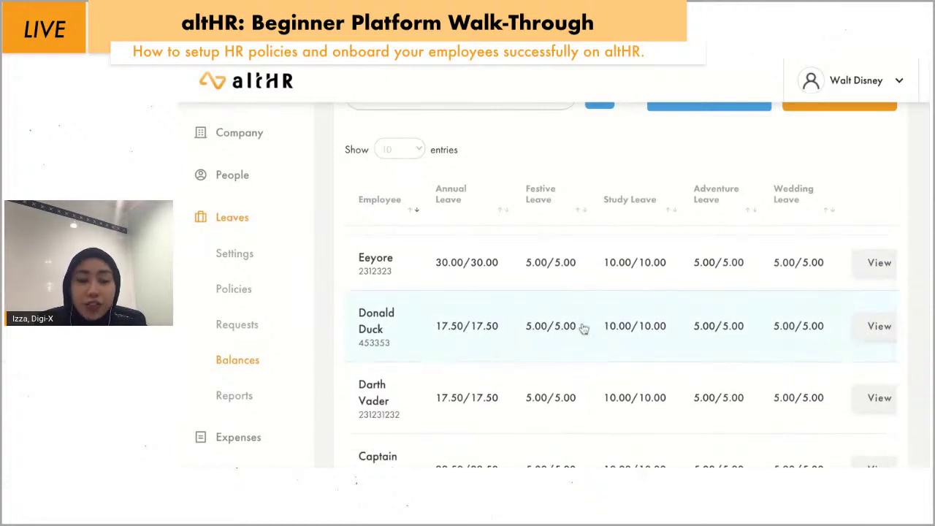
{"action": "scroll", "coordinate": [711, 333], "scroll_direction": "right", "scroll_amount": 1}
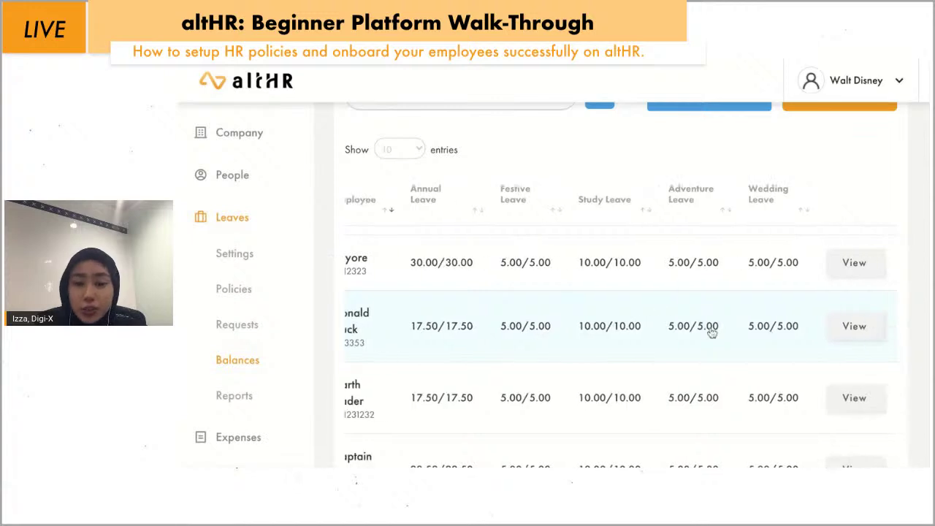
{"action": "scroll", "coordinate": [864, 375], "scroll_direction": "up", "scroll_amount": 1}
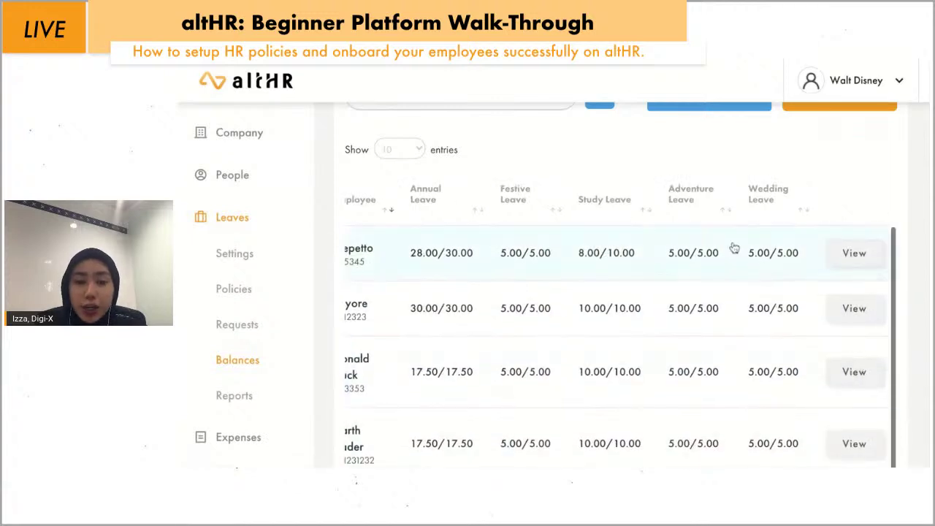
{"action": "scroll", "coordinate": [732, 247], "scroll_direction": "up", "scroll_amount": 2}
{"action": "scroll", "coordinate": [731, 244], "scroll_direction": "down", "scroll_amount": 1}
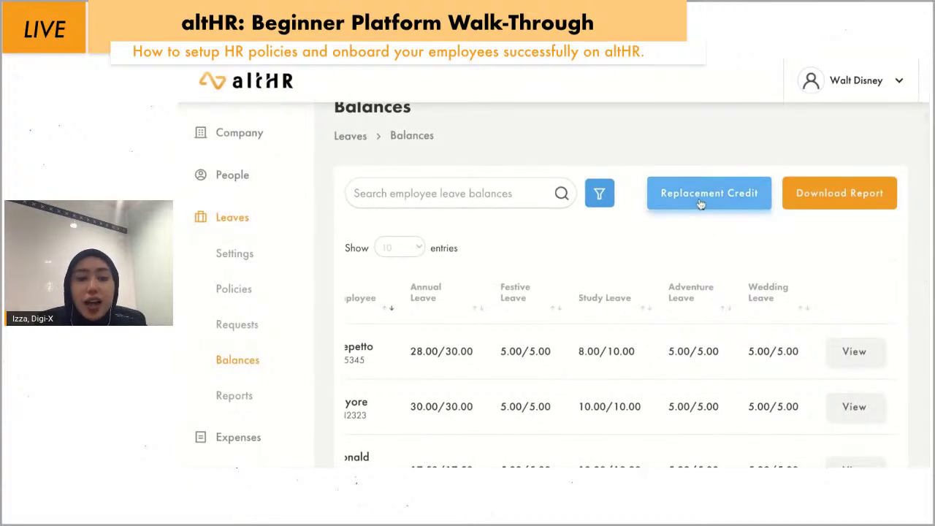
Start a replacement credit entry from the leave balances and add one employee by name
{"action": "left_click", "coordinate": [700, 204]}
{"action": "scroll", "coordinate": [608, 229], "scroll_direction": "down", "scroll_amount": 2}
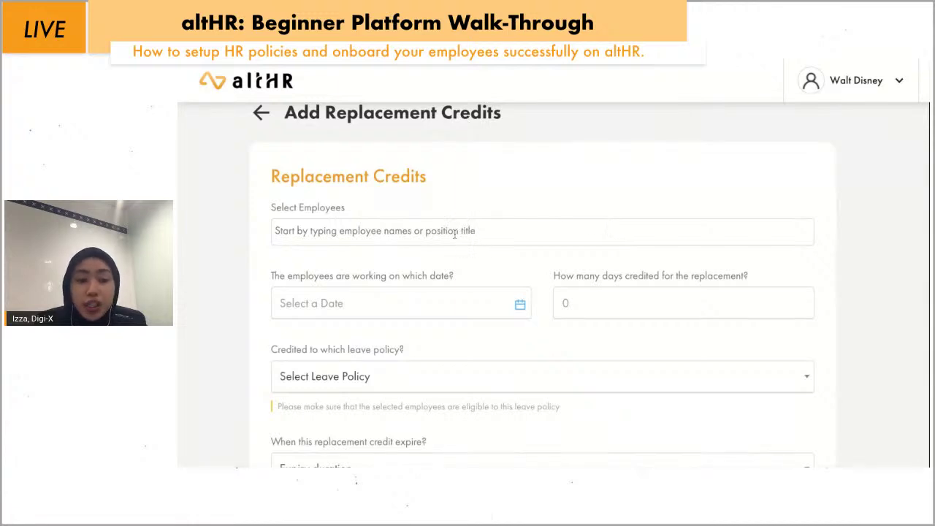
{"action": "left_click", "coordinate": [366, 230]}
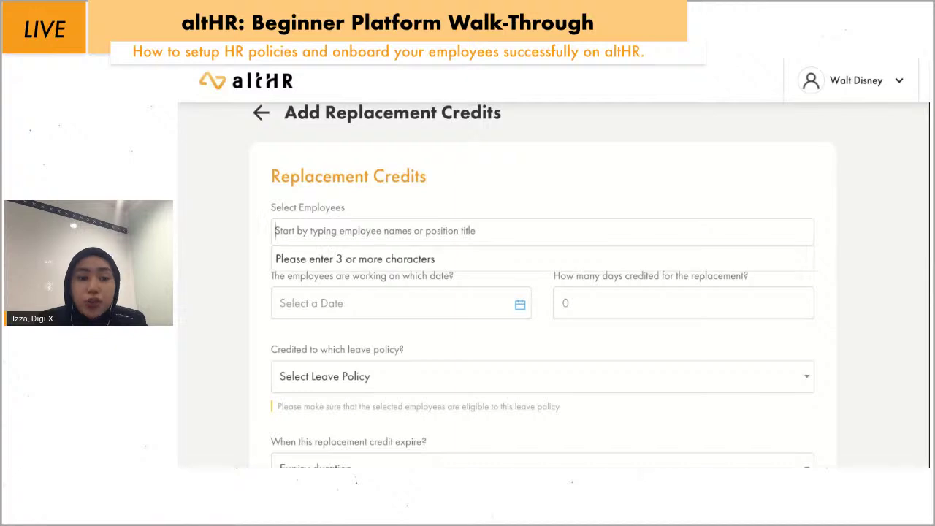
{"action": "type", "text": "Buzz"}
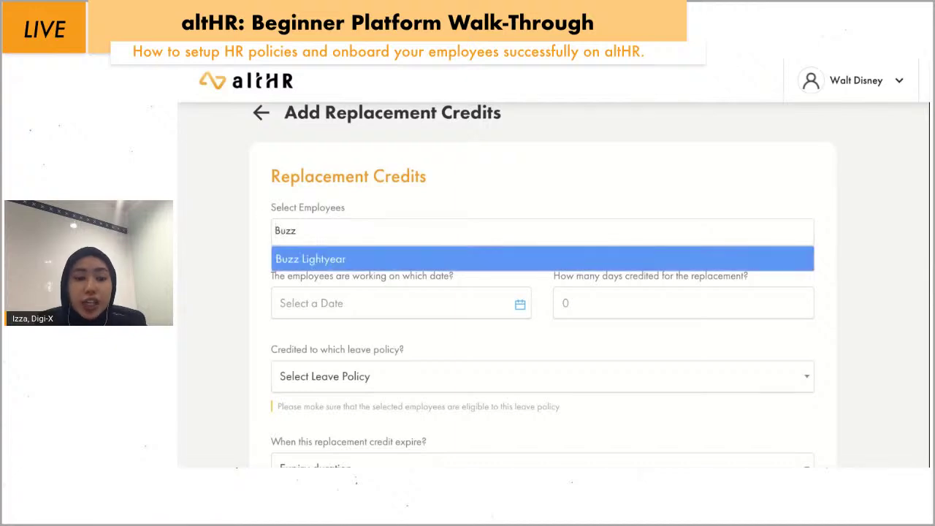
{"action": "left_click", "coordinate": [427, 262]}
Set the replacement credit's work date to 2020-07-18 and the credited days to 1
{"action": "scroll", "coordinate": [427, 263], "scroll_direction": "down", "scroll_amount": 1}
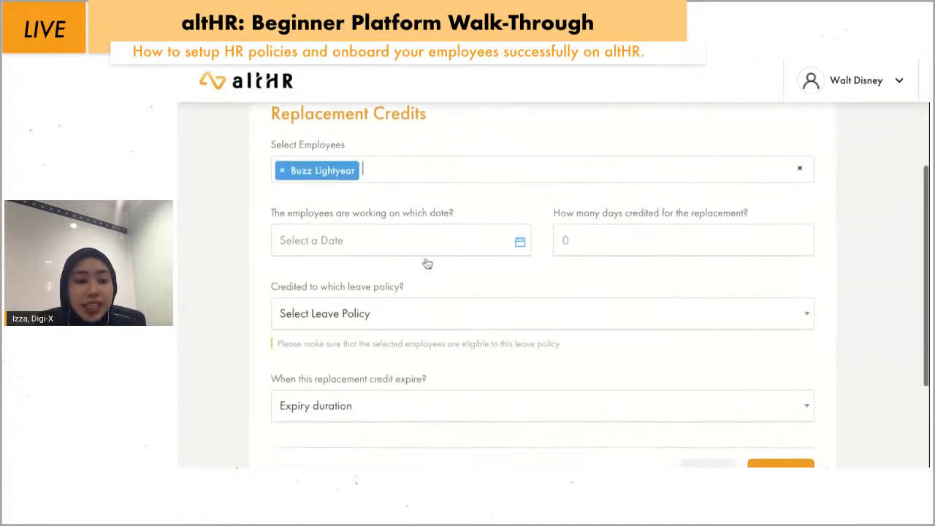
{"action": "left_click", "coordinate": [415, 249]}
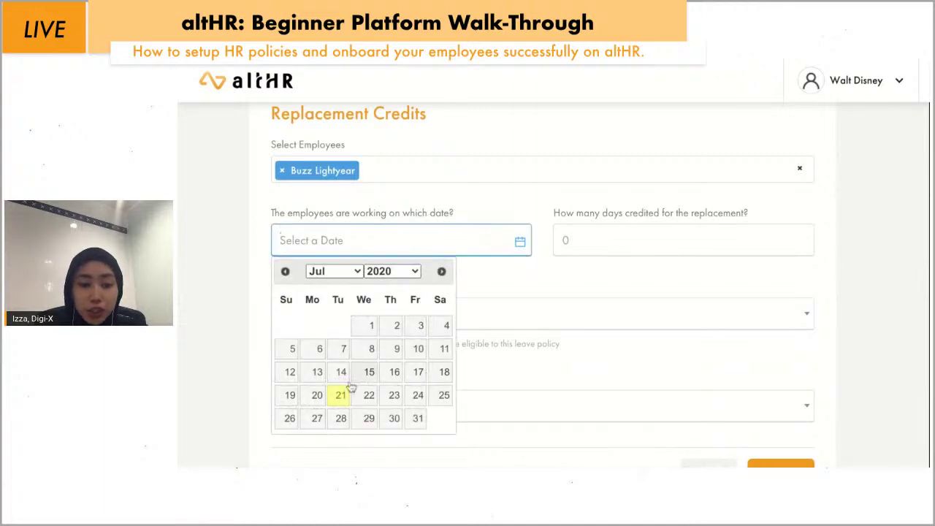
{"action": "left_click", "coordinate": [444, 372]}
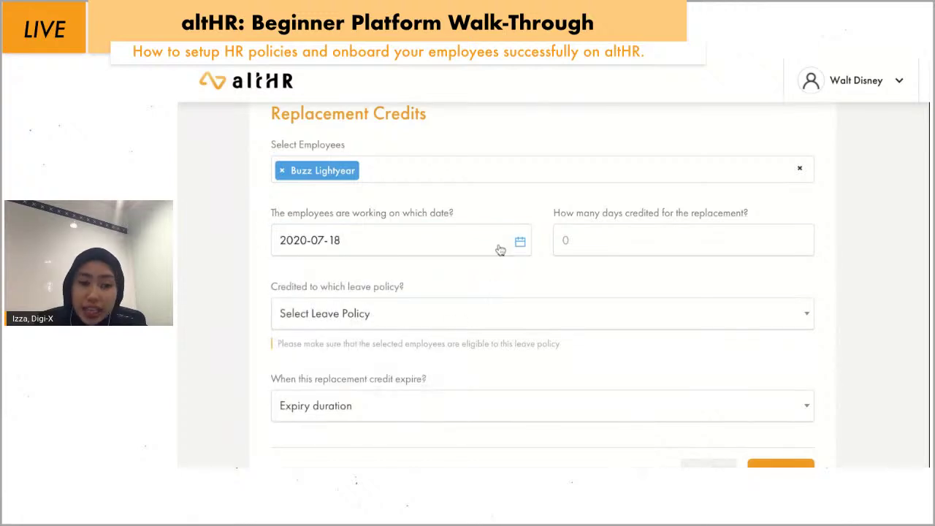
{"action": "left_click", "coordinate": [627, 244]}
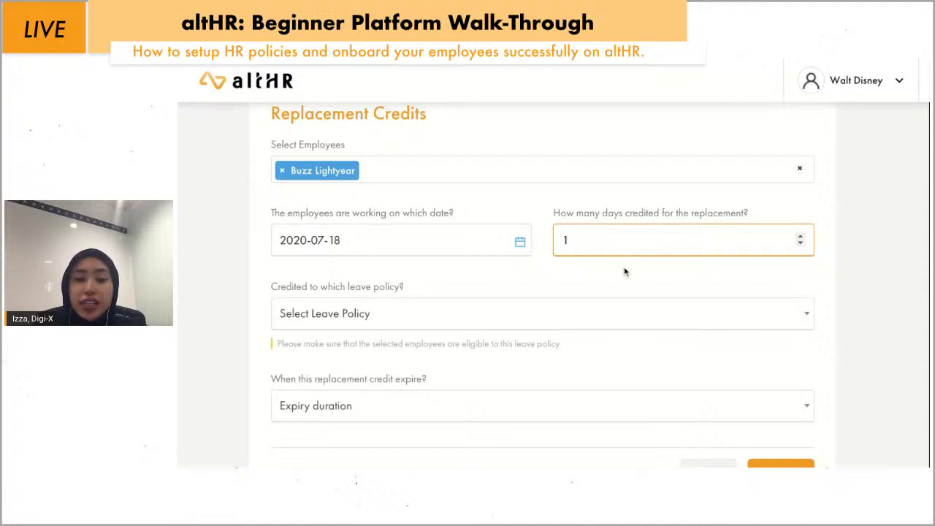
Examine the leave policies that the replacement credit can be credited to, without choosing one
{"action": "scroll", "coordinate": [603, 290], "scroll_direction": "down", "scroll_amount": 1}
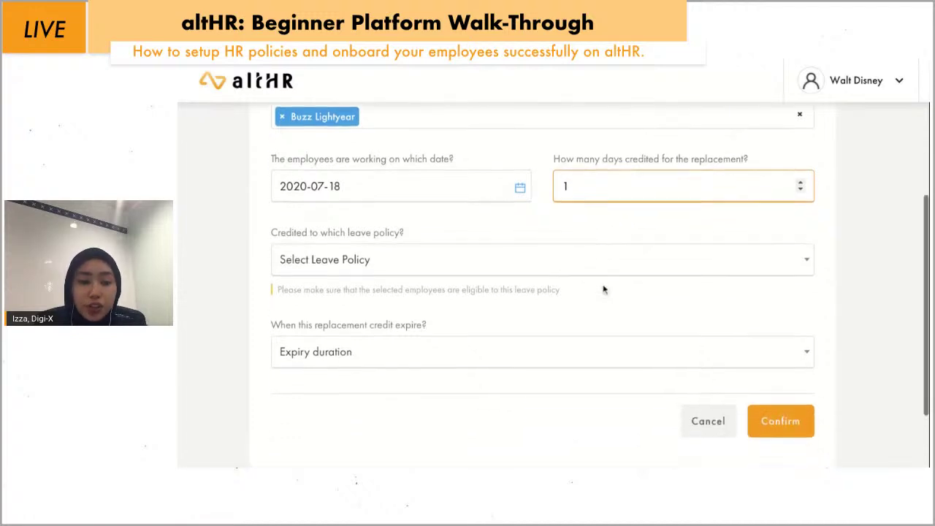
{"action": "left_click", "coordinate": [498, 261]}
{"action": "scroll", "coordinate": [447, 303], "scroll_direction": "down", "scroll_amount": 1}
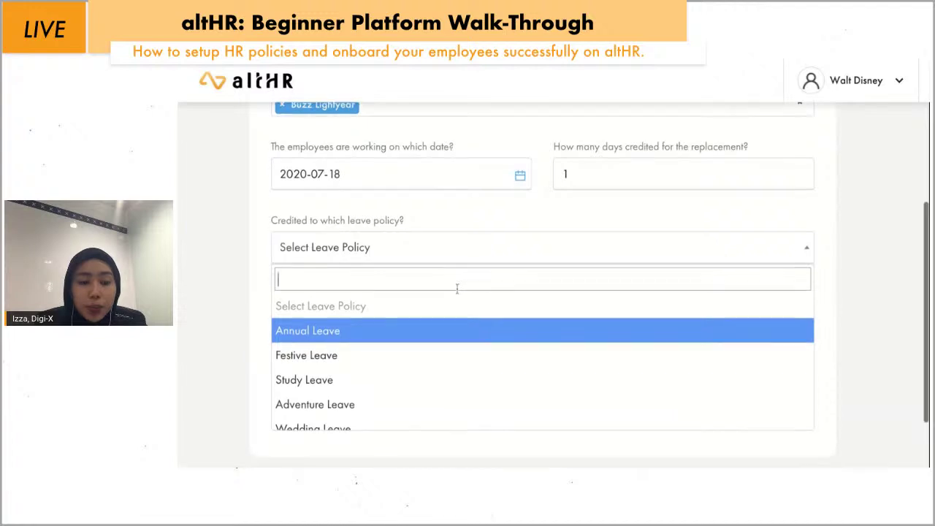
{"action": "scroll", "coordinate": [400, 309], "scroll_direction": "down", "scroll_amount": 1}
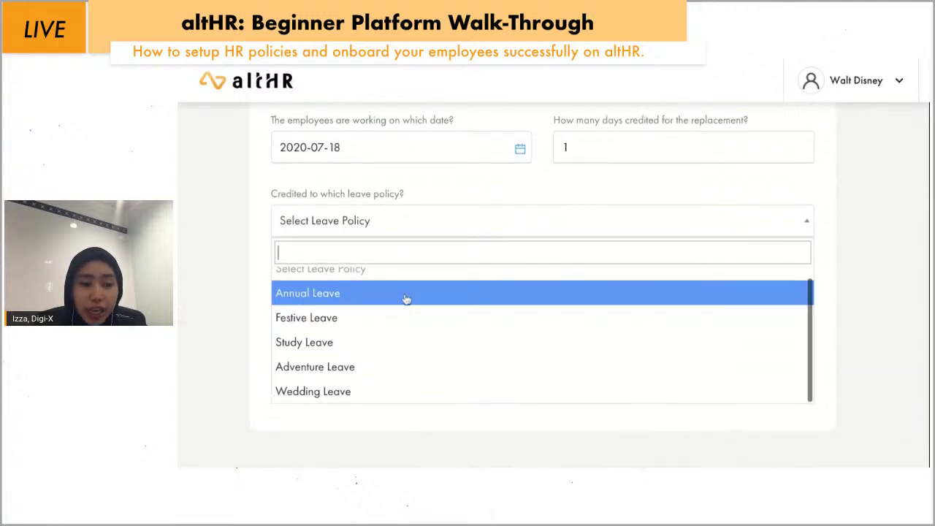
{"action": "scroll", "coordinate": [408, 302], "scroll_direction": "up", "scroll_amount": 1}
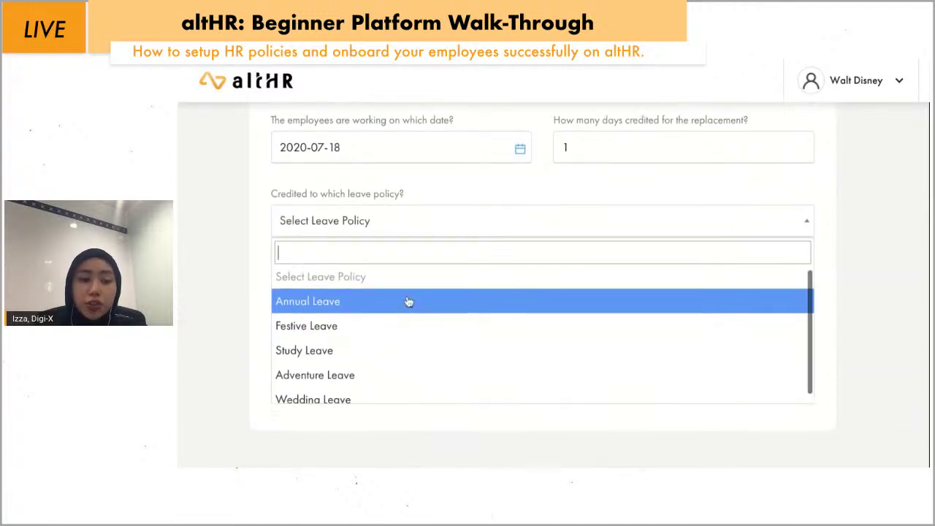
{"action": "scroll", "coordinate": [409, 302], "scroll_direction": "down", "scroll_amount": 1}
{"action": "left_click", "coordinate": [236, 290]}
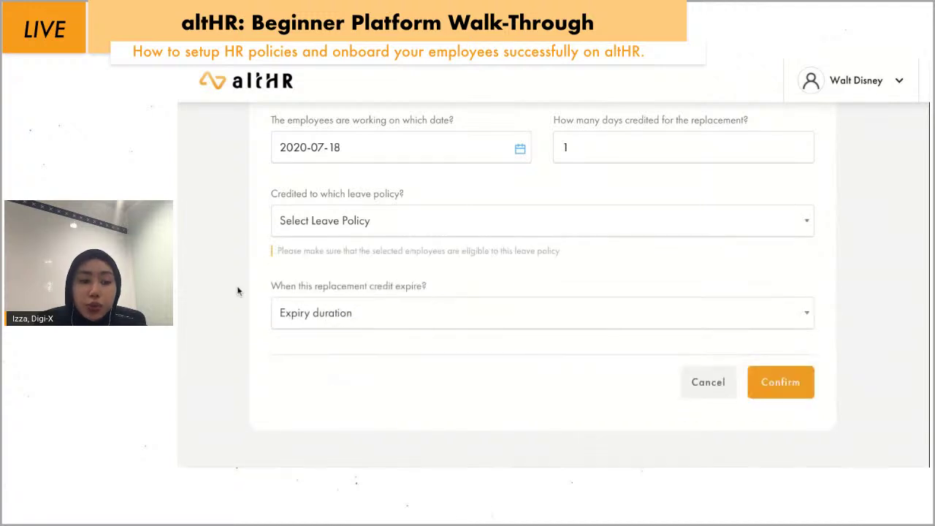
Examine the expiry duration options for the replacement credit, and cancel the entry without confirming it
{"action": "left_click", "coordinate": [437, 315]}
{"action": "scroll", "coordinate": [415, 250], "scroll_direction": "down", "scroll_amount": 1}
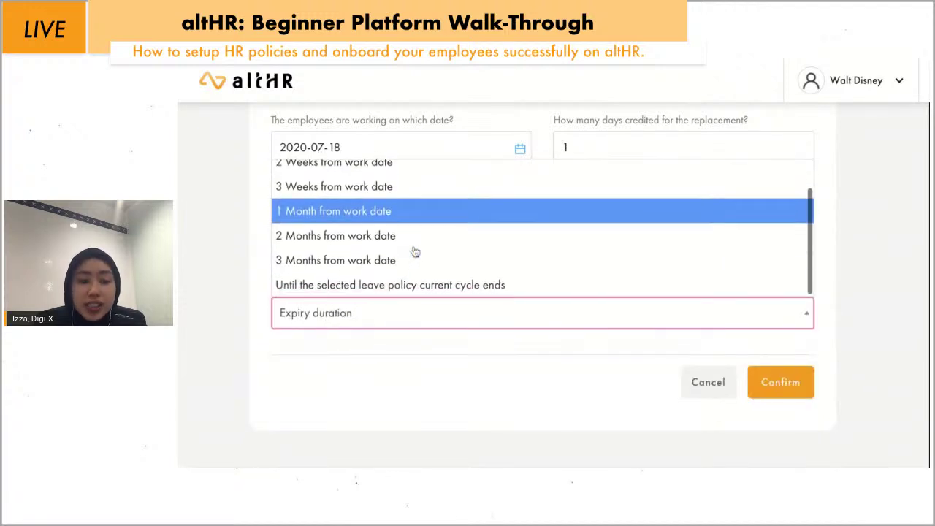
{"action": "scroll", "coordinate": [415, 252], "scroll_direction": "up", "scroll_amount": 1}
{"action": "scroll", "coordinate": [415, 252], "scroll_direction": "up", "scroll_amount": 1}
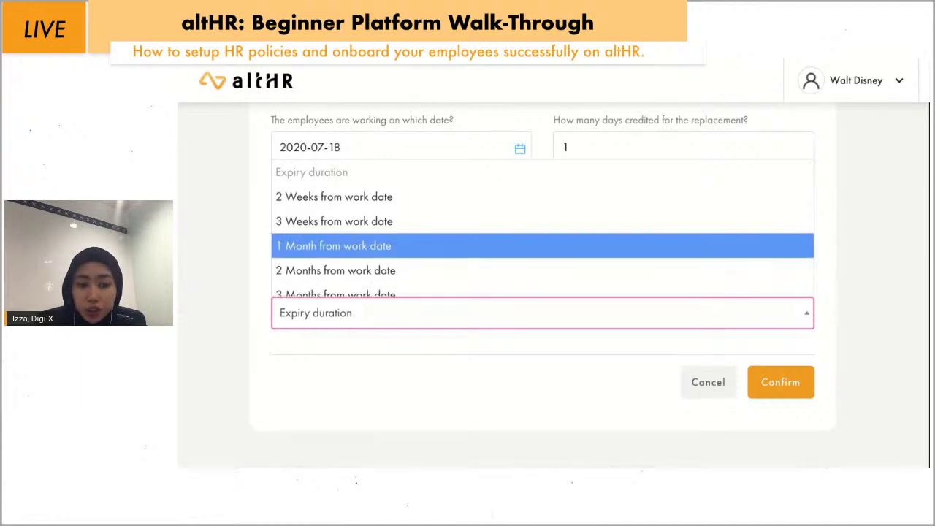
{"action": "scroll", "coordinate": [416, 221], "scroll_direction": "down", "scroll_amount": 1}
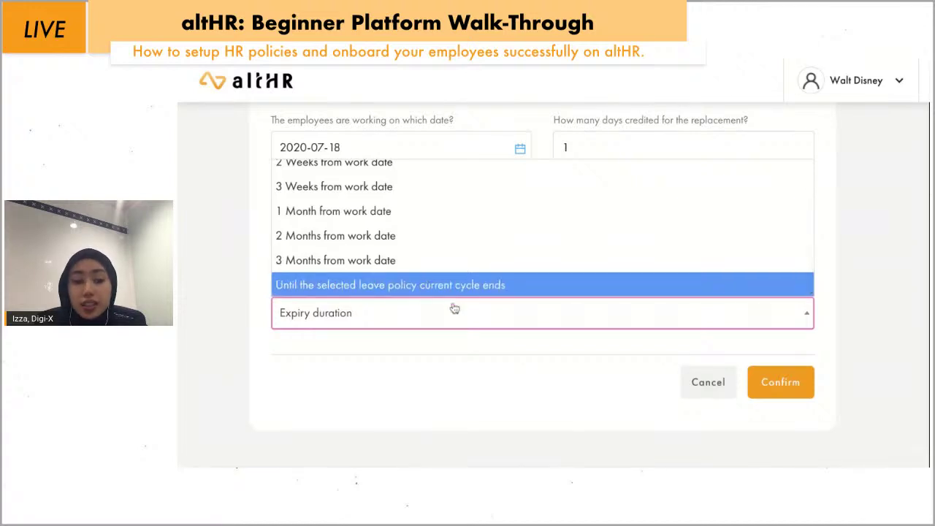
{"action": "scroll", "coordinate": [503, 270], "scroll_direction": "up", "scroll_amount": 4}
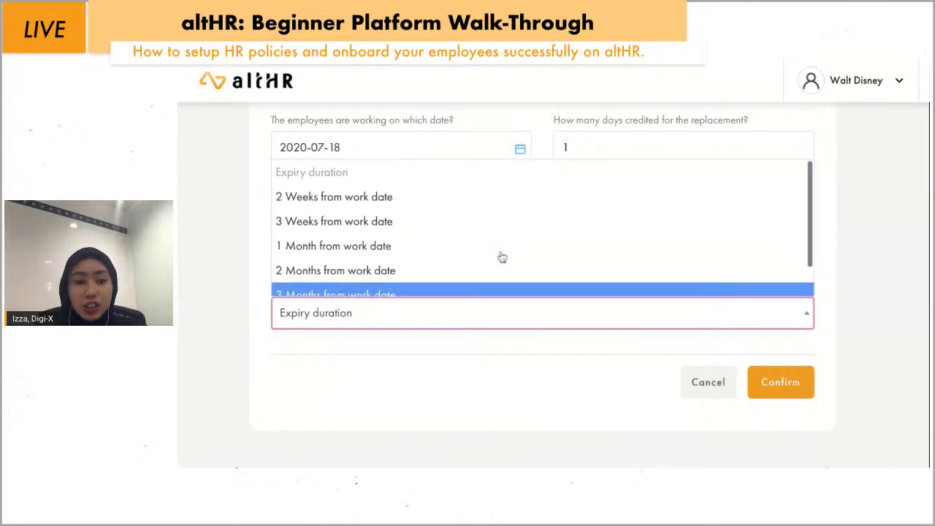
{"action": "scroll", "coordinate": [512, 367], "scroll_direction": "up", "scroll_amount": 1}
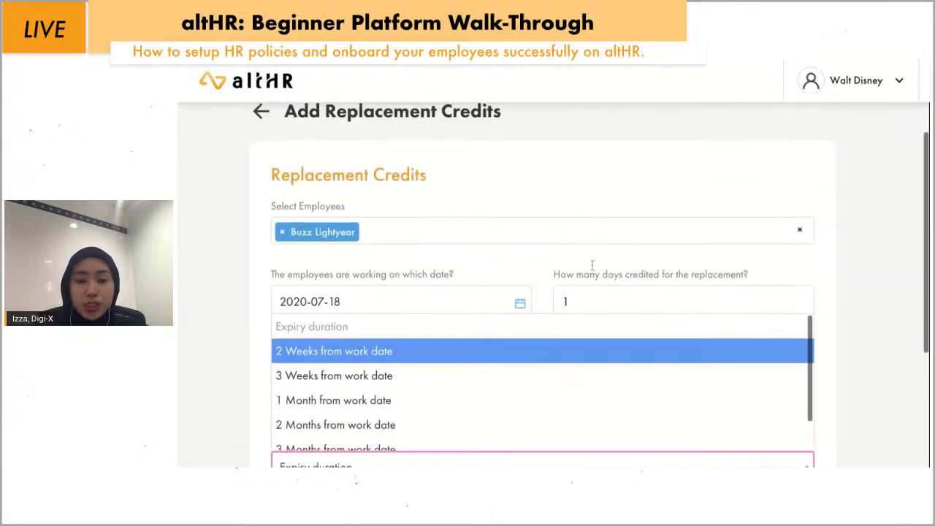
{"action": "left_click", "coordinate": [634, 188]}
{"action": "scroll", "coordinate": [635, 188], "scroll_direction": "down", "scroll_amount": 4}
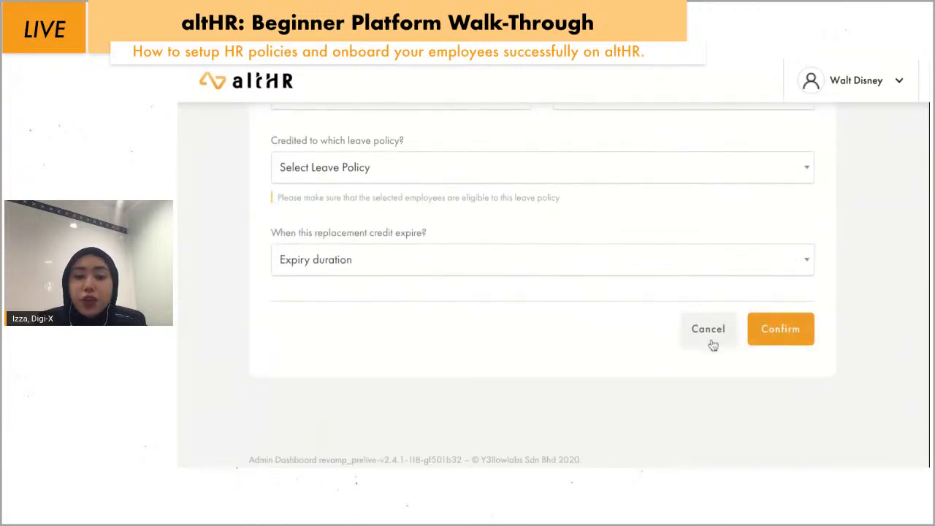
{"action": "left_click", "coordinate": [710, 330]}
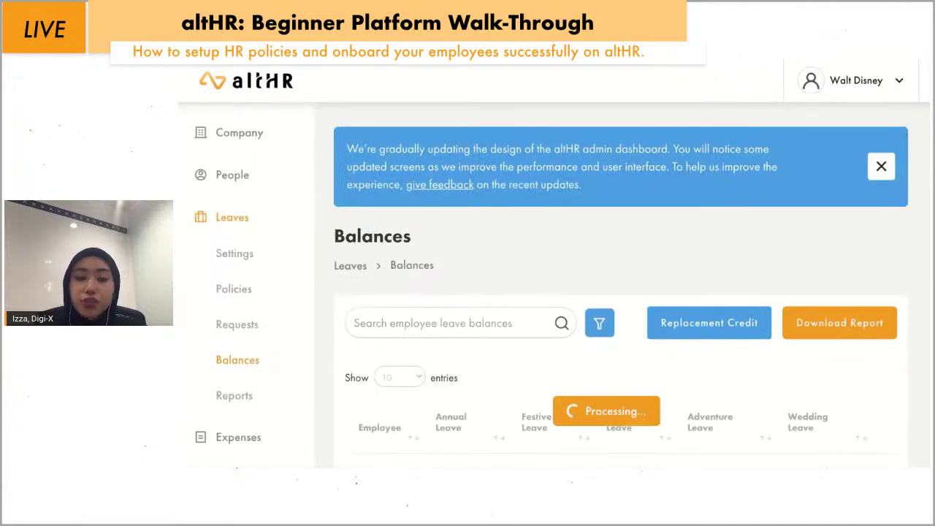
Look through the remaining employees' leave balances, the report download option and the modules listed after Leaves
{"action": "scroll", "coordinate": [713, 345], "scroll_direction": "down", "scroll_amount": 1}
{"action": "scroll", "coordinate": [370, 318], "scroll_direction": "down", "scroll_amount": 1}
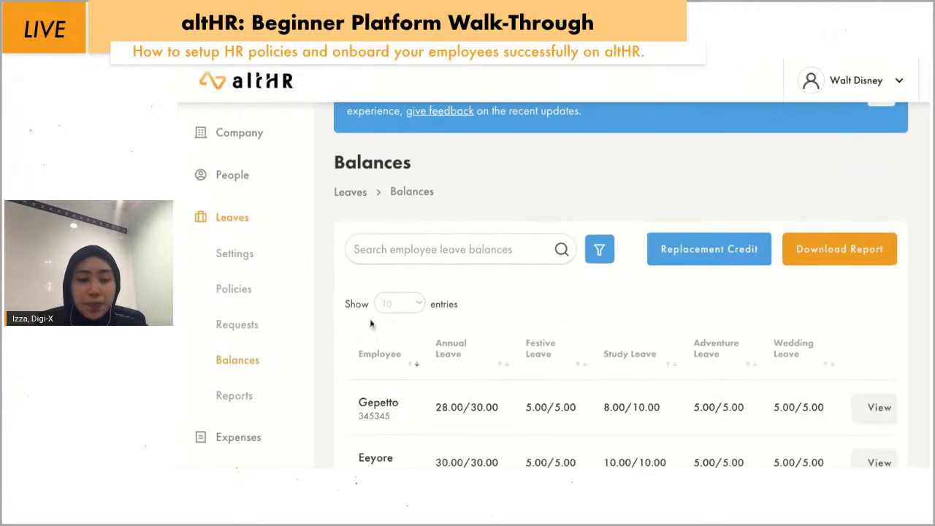
{"action": "scroll", "coordinate": [265, 338], "scroll_direction": "down", "scroll_amount": 3}
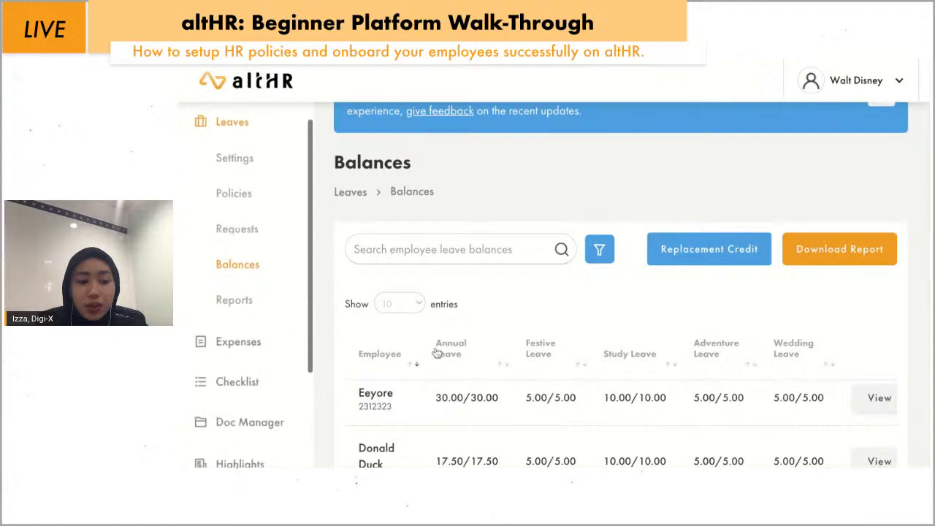
{"action": "scroll", "coordinate": [436, 353], "scroll_direction": "down", "scroll_amount": 3}
{"action": "scroll", "coordinate": [436, 353], "scroll_direction": "down", "scroll_amount": 2}
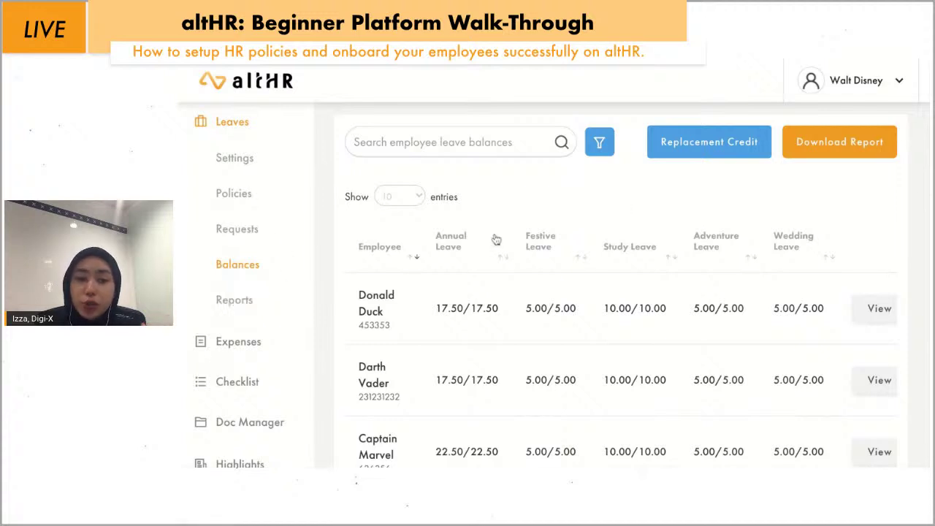
{"action": "scroll", "coordinate": [504, 265], "scroll_direction": "up", "scroll_amount": 1}
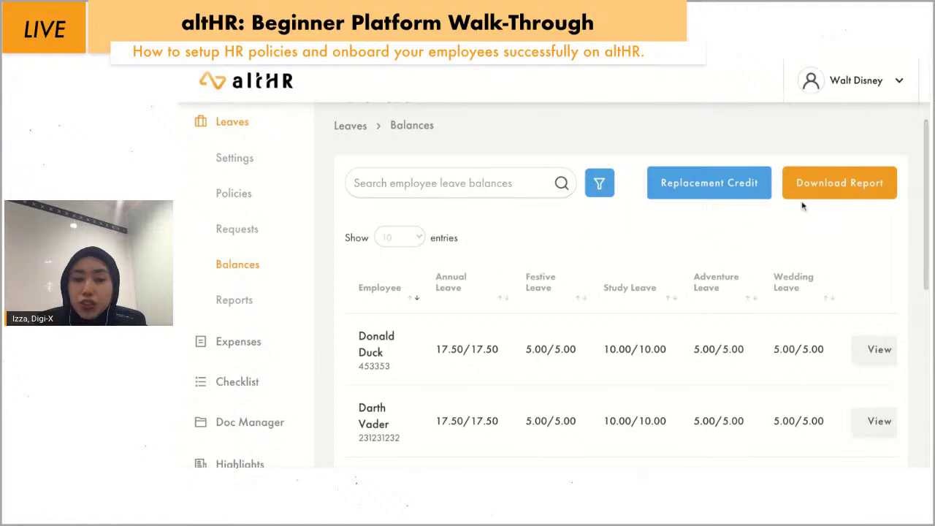
{"action": "scroll", "coordinate": [546, 338], "scroll_direction": "down", "scroll_amount": 2}
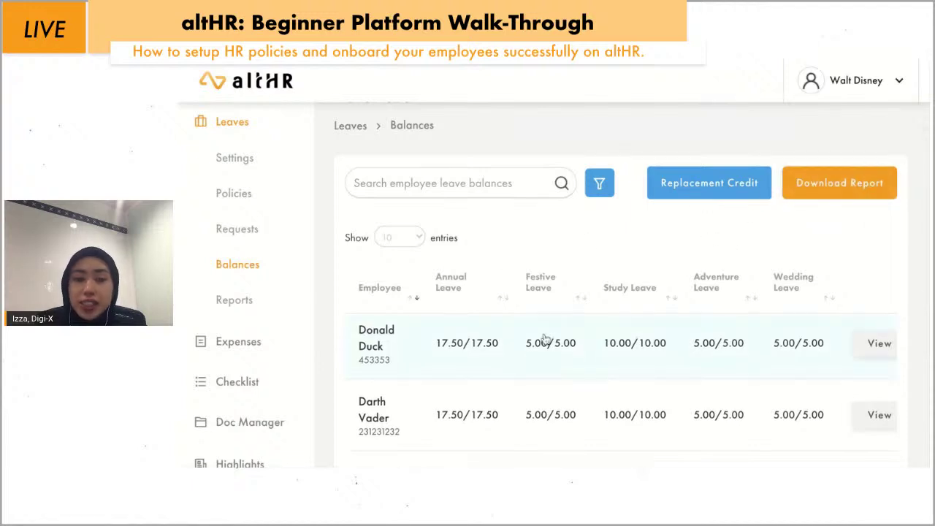
{"action": "scroll", "coordinate": [621, 241], "scroll_direction": "down", "scroll_amount": 3}
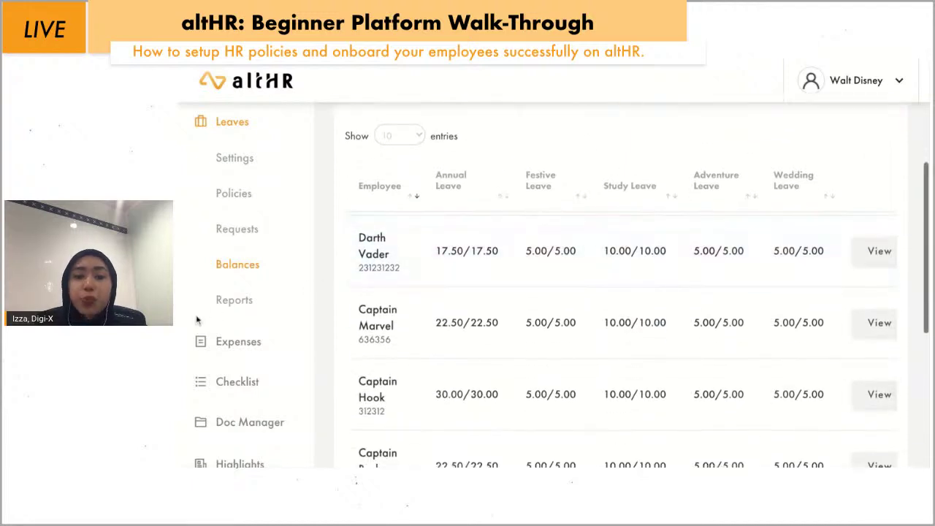
{"action": "scroll", "coordinate": [233, 317], "scroll_direction": "down", "scroll_amount": 1}
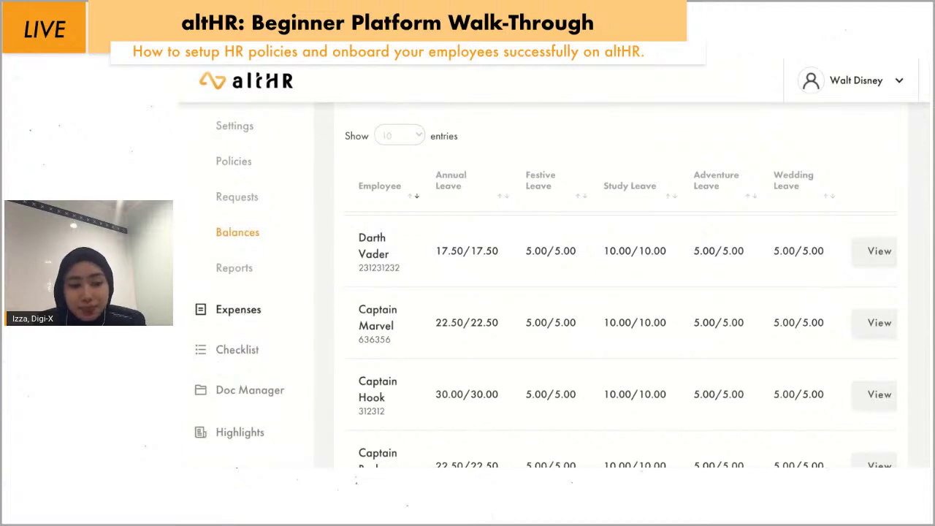
Open the expense general settings and examine the employee submission limit options and deadline fields without changing them
{"action": "left_click", "coordinate": [238, 309]}
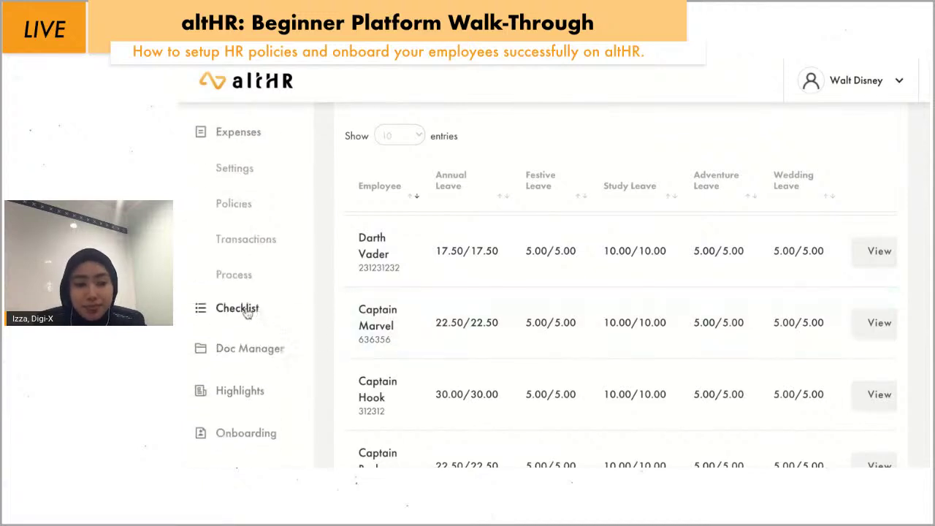
{"action": "left_click", "coordinate": [238, 183]}
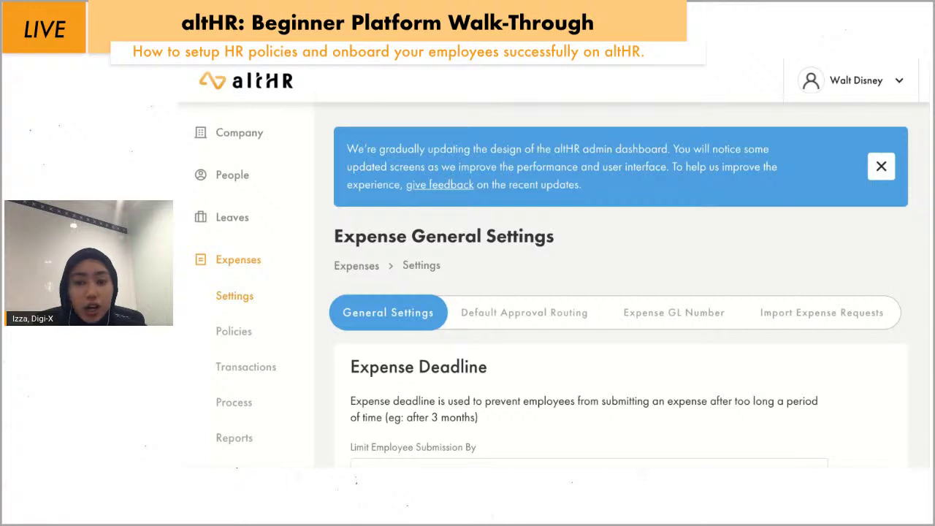
{"action": "scroll", "coordinate": [695, 227], "scroll_direction": "down", "scroll_amount": 3}
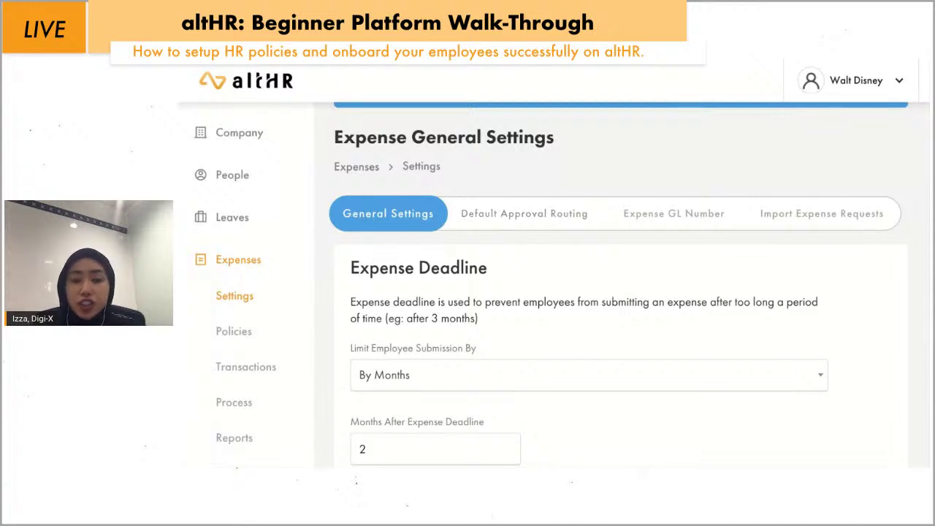
{"action": "scroll", "coordinate": [628, 284], "scroll_direction": "down", "scroll_amount": 1}
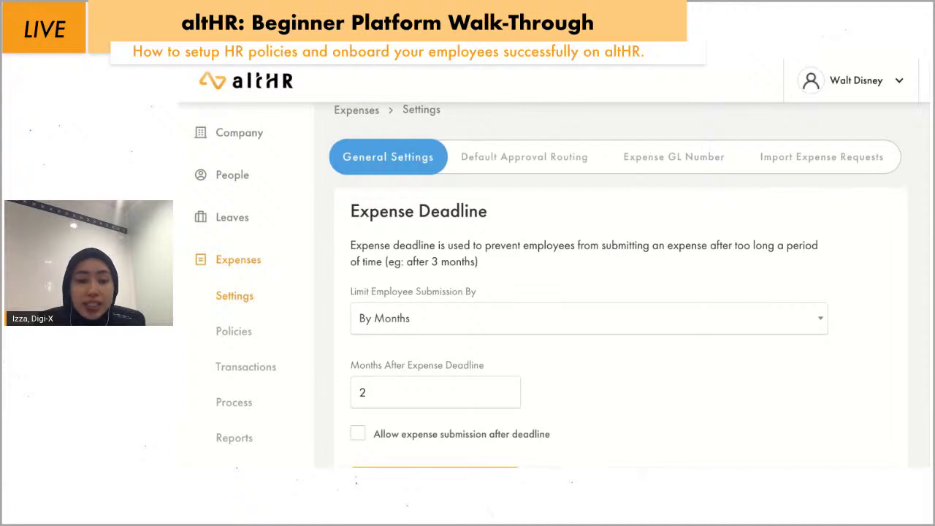
{"action": "left_click", "coordinate": [588, 318]}
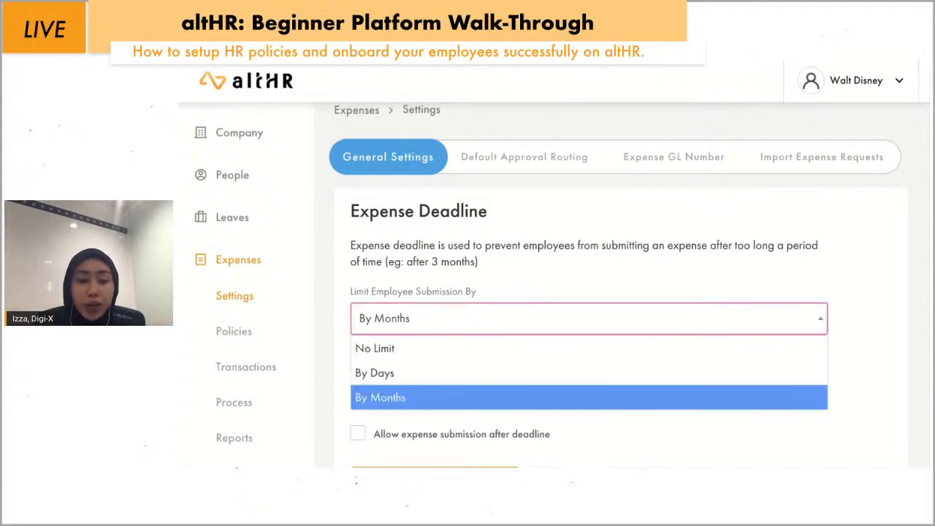
{"action": "left_click", "coordinate": [631, 267]}
{"action": "scroll", "coordinate": [526, 374], "scroll_direction": "down", "scroll_amount": 1}
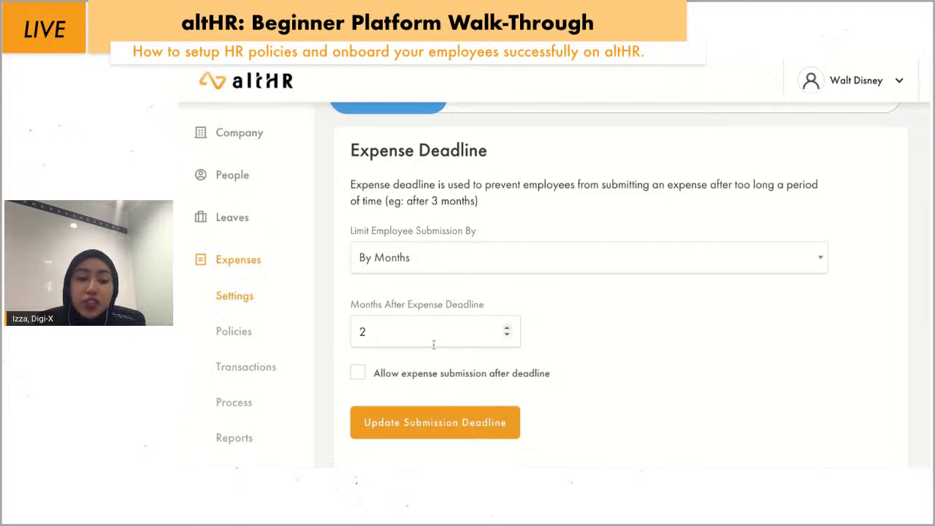
{"action": "scroll", "coordinate": [559, 285], "scroll_direction": "up", "scroll_amount": 1}
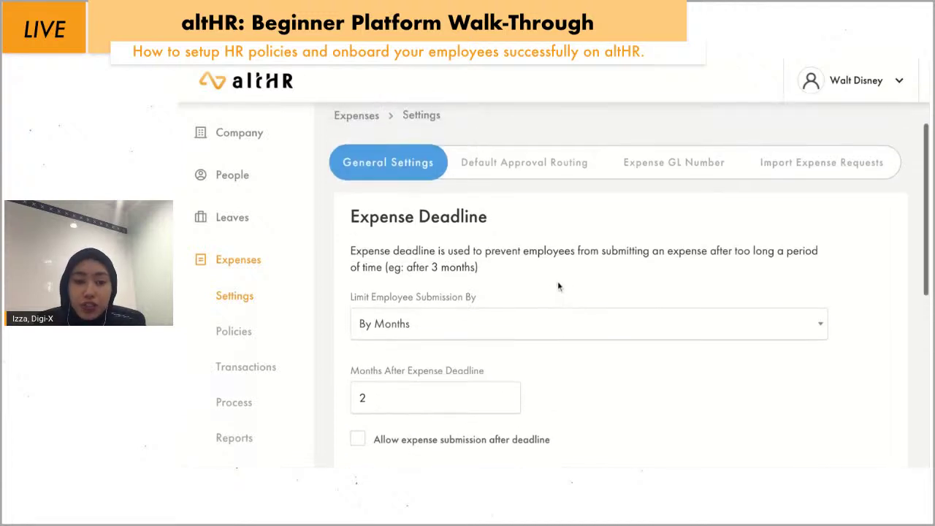
Open the default approval routing for expenses and examine the approval routes by claim amount
{"action": "left_click", "coordinate": [528, 151]}
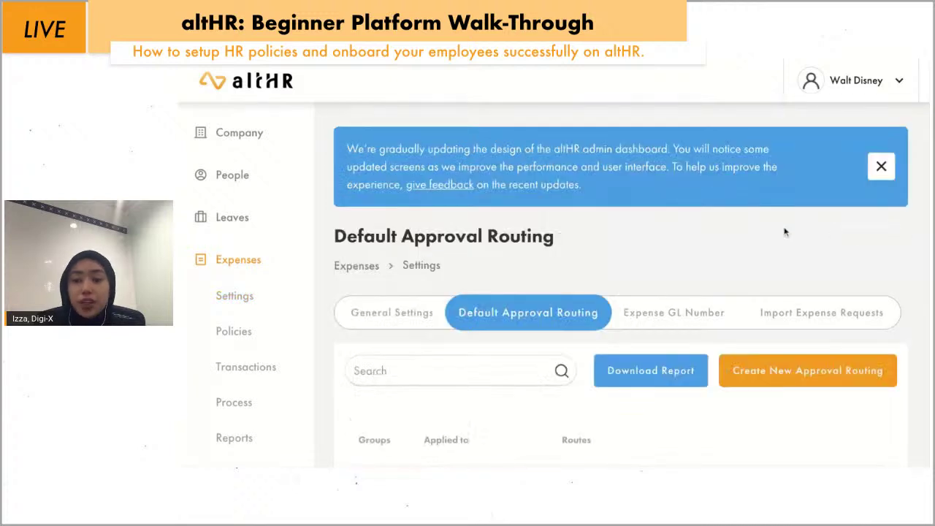
{"action": "scroll", "coordinate": [706, 275], "scroll_direction": "down", "scroll_amount": 1}
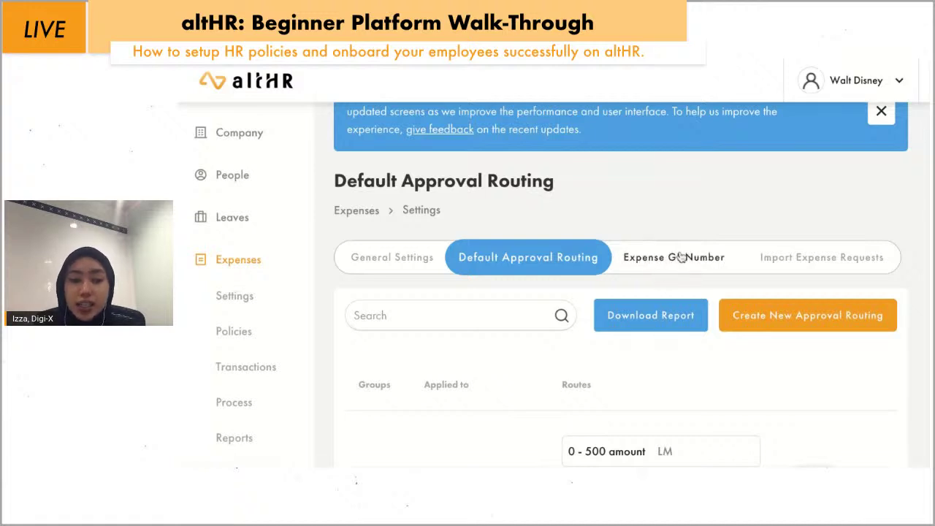
{"action": "scroll", "coordinate": [680, 255], "scroll_direction": "down", "scroll_amount": 3}
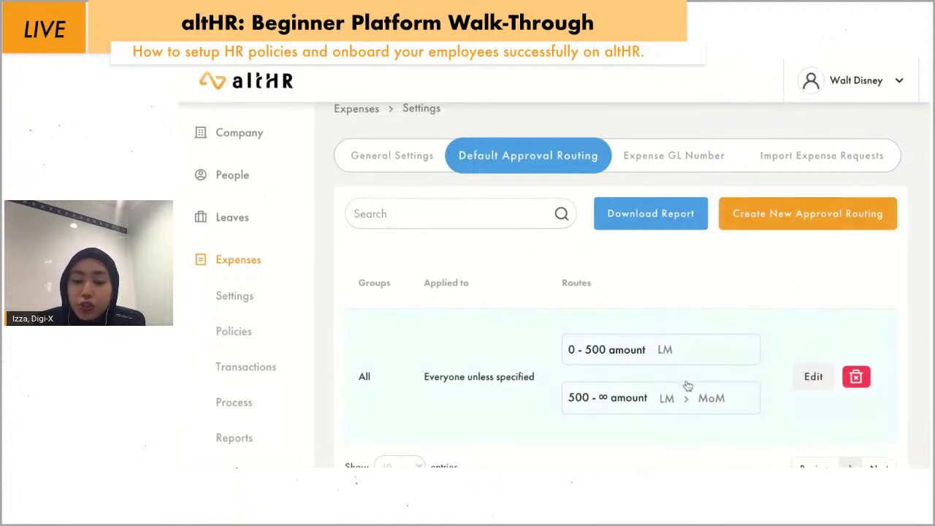
{"action": "scroll", "coordinate": [687, 385], "scroll_direction": "down", "scroll_amount": 1}
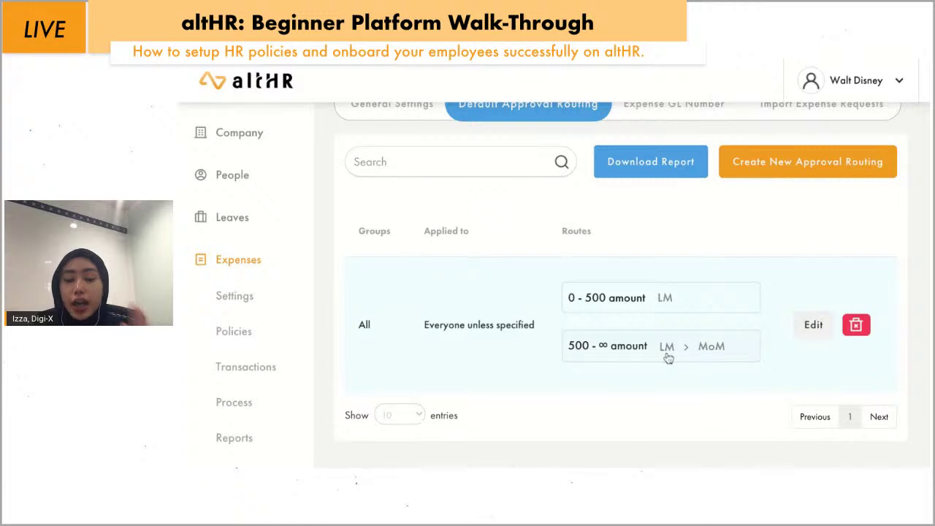
{"action": "scroll", "coordinate": [722, 299], "scroll_direction": "up", "scroll_amount": 1}
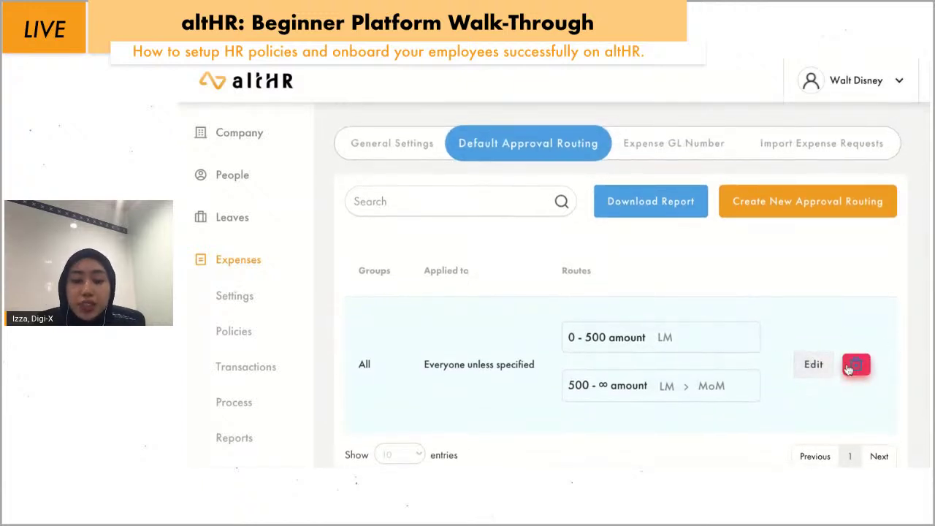
{"action": "scroll", "coordinate": [744, 198], "scroll_direction": "up", "scroll_amount": 1}
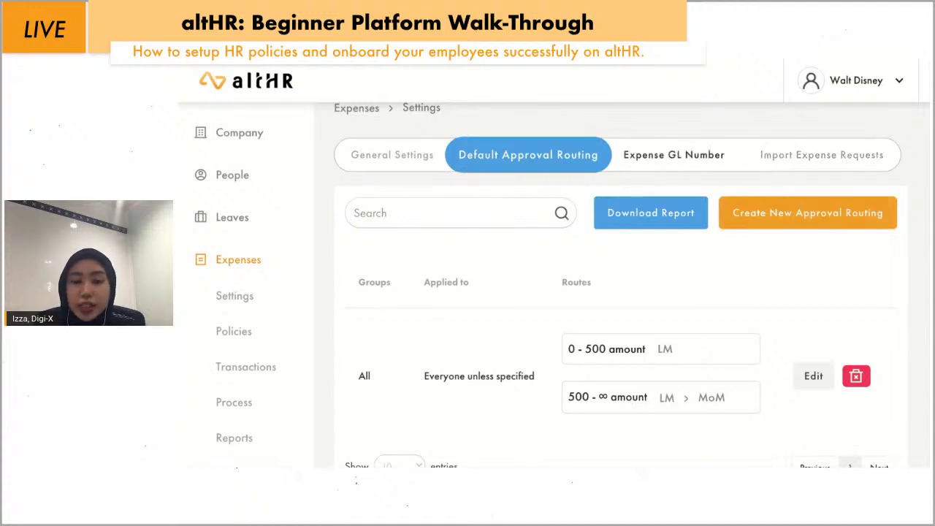
Open the expense GL number settings and review the listed entry and its editing options
{"action": "left_click", "coordinate": [673, 154]}
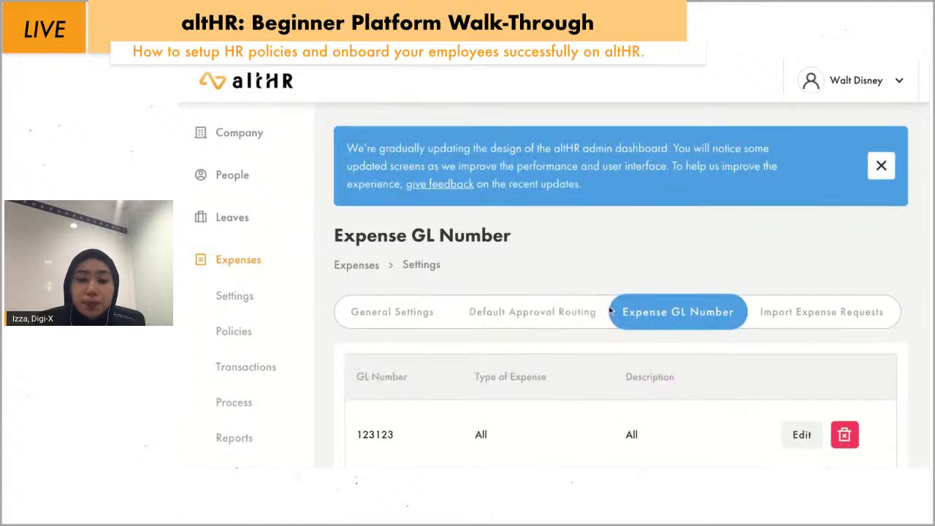
{"action": "scroll", "coordinate": [570, 309], "scroll_direction": "down", "scroll_amount": 3}
{"action": "scroll", "coordinate": [463, 357], "scroll_direction": "up", "scroll_amount": 1}
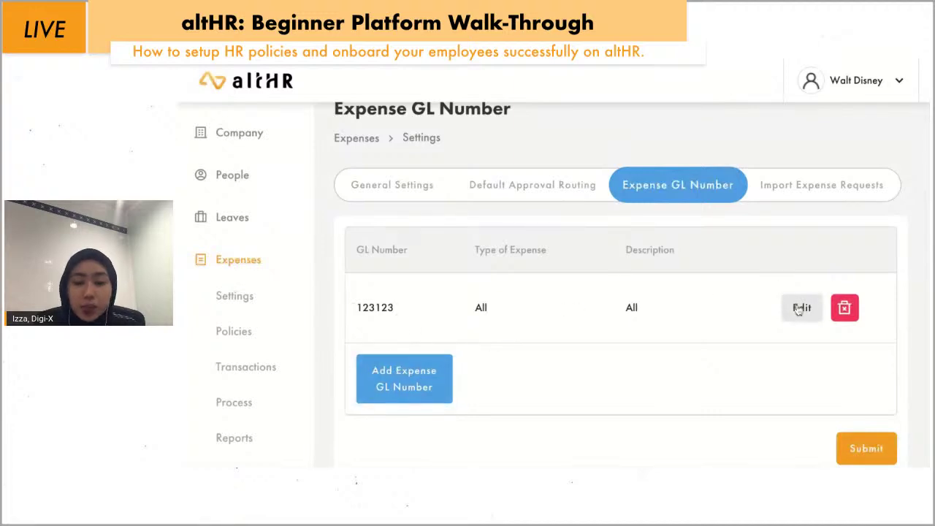
{"action": "scroll", "coordinate": [769, 250], "scroll_direction": "up", "scroll_amount": 1}
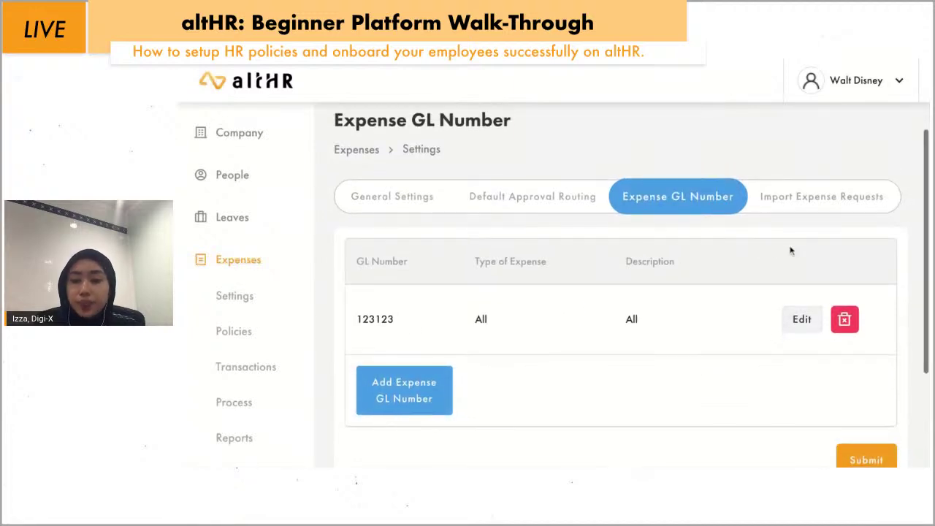
Open the expense request import settings and examine the template choice, download, attachment upload and import options
{"action": "left_click", "coordinate": [789, 189]}
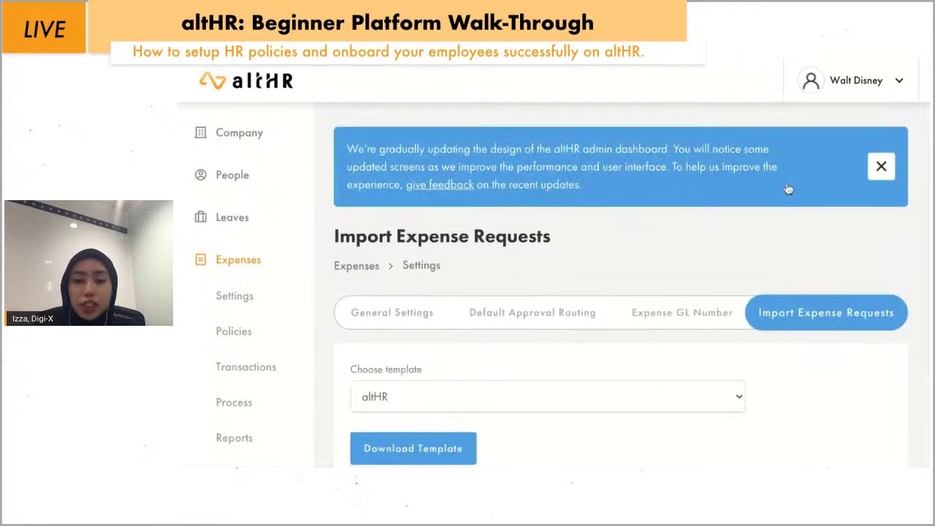
{"action": "scroll", "coordinate": [707, 295], "scroll_direction": "down", "scroll_amount": 3}
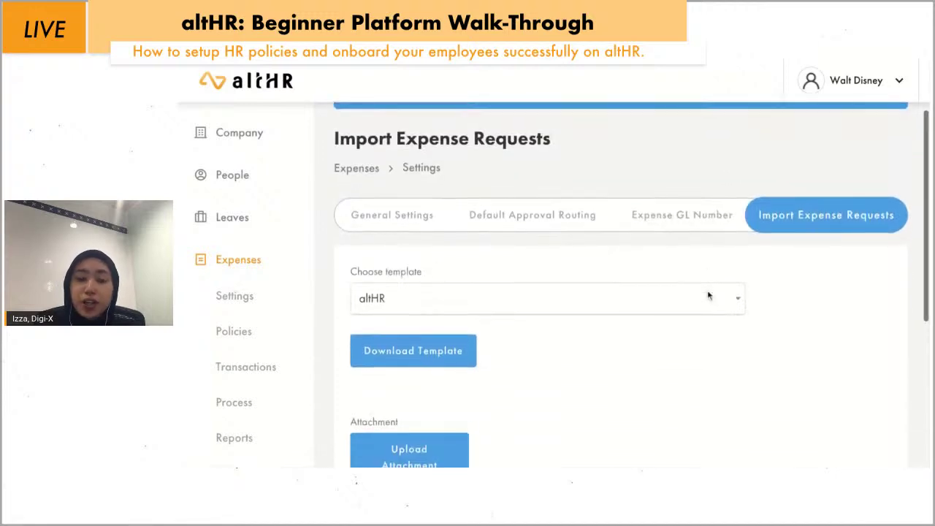
{"action": "scroll", "coordinate": [597, 290], "scroll_direction": "down", "scroll_amount": 2}
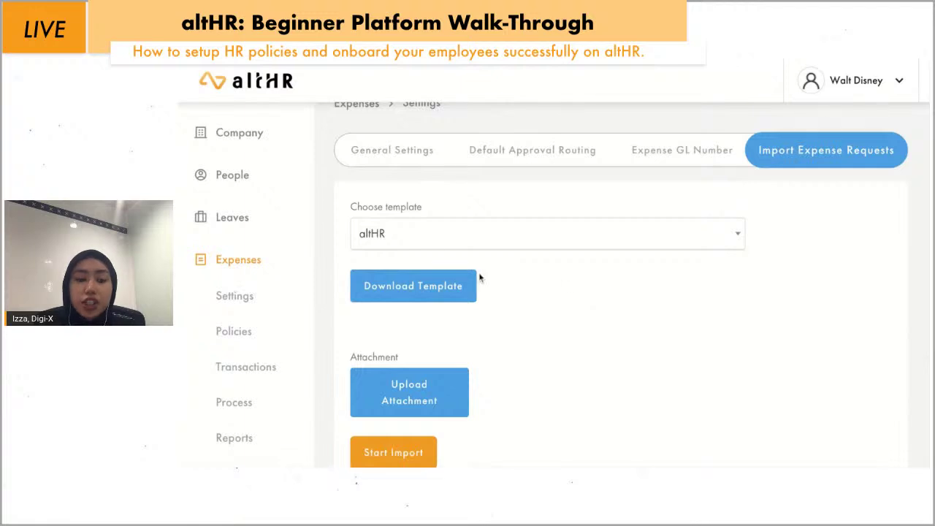
{"action": "scroll", "coordinate": [467, 277], "scroll_direction": "down", "scroll_amount": 2}
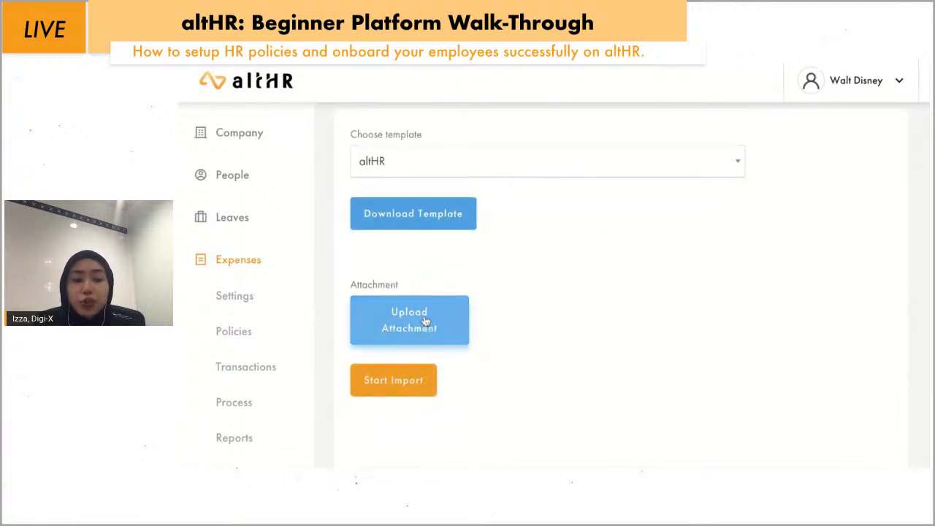
Open the expense policies and review each policy's category, display name, start date and approval routing, plus the policy creation option
{"action": "scroll", "coordinate": [254, 329], "scroll_direction": "down", "scroll_amount": 1}
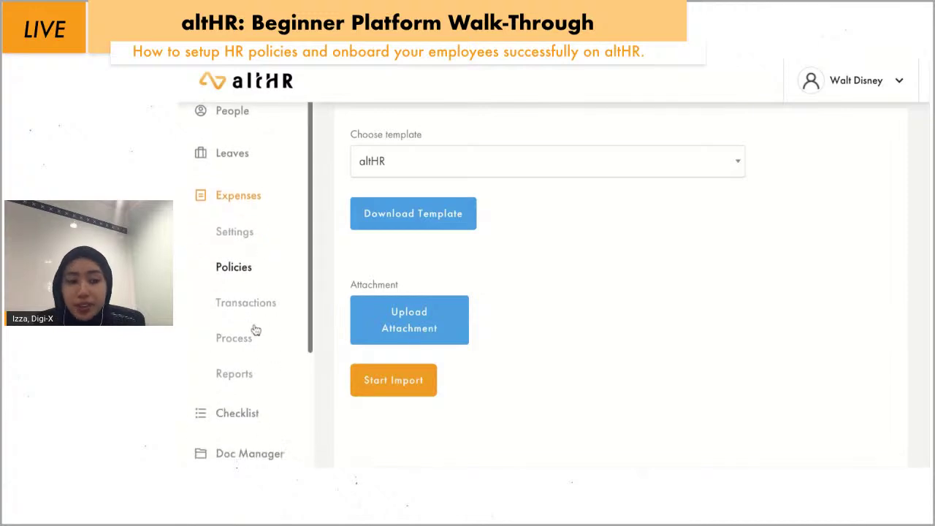
{"action": "left_click", "coordinate": [248, 268]}
{"action": "scroll", "coordinate": [555, 314], "scroll_direction": "down", "scroll_amount": 3}
{"action": "scroll", "coordinate": [570, 356], "scroll_direction": "down", "scroll_amount": 1}
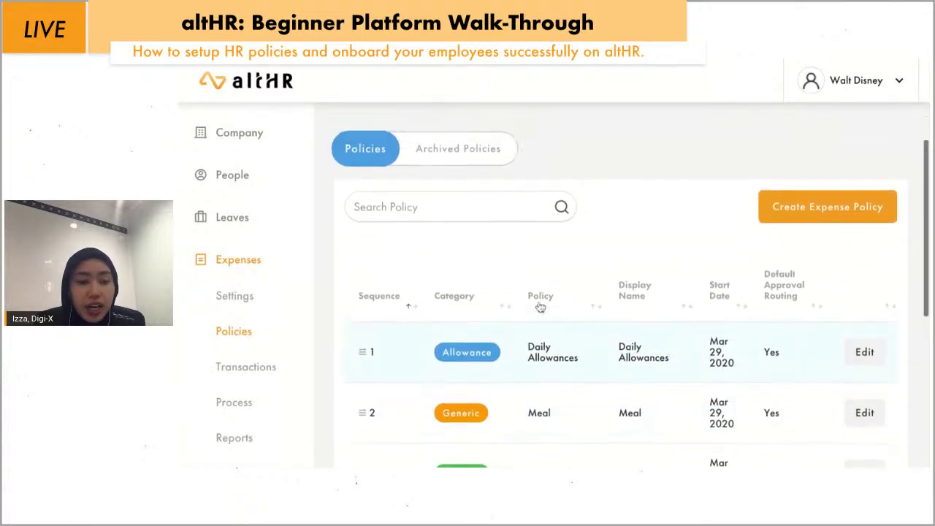
{"action": "scroll", "coordinate": [539, 307], "scroll_direction": "down", "scroll_amount": 1}
{"action": "scroll", "coordinate": [503, 363], "scroll_direction": "down", "scroll_amount": 2}
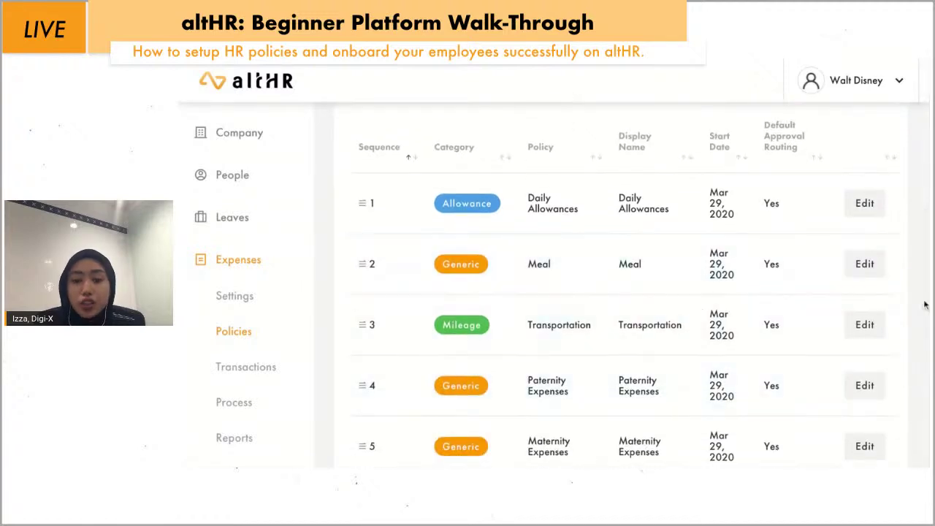
{"action": "scroll", "coordinate": [691, 305], "scroll_direction": "down", "scroll_amount": 1}
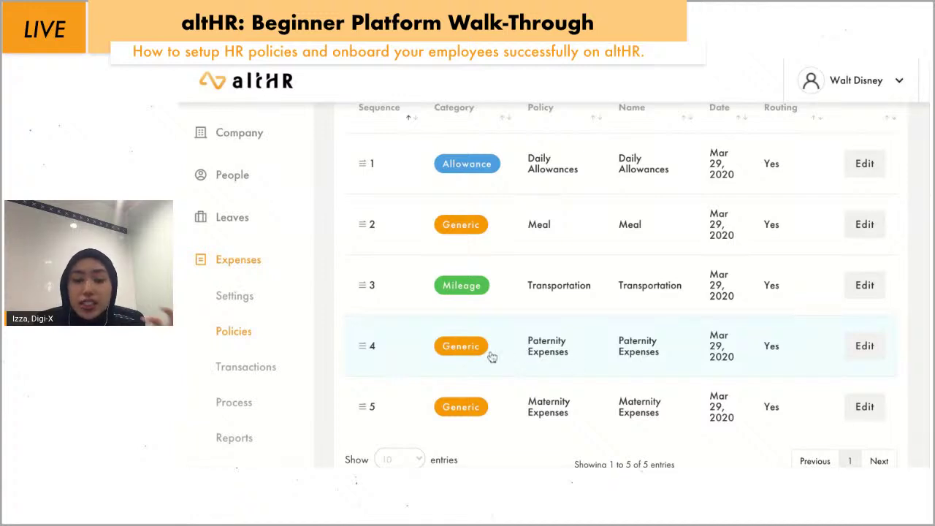
{"action": "scroll", "coordinate": [492, 356], "scroll_direction": "down", "scroll_amount": 2}
{"action": "scroll", "coordinate": [493, 356], "scroll_direction": "up", "scroll_amount": 4}
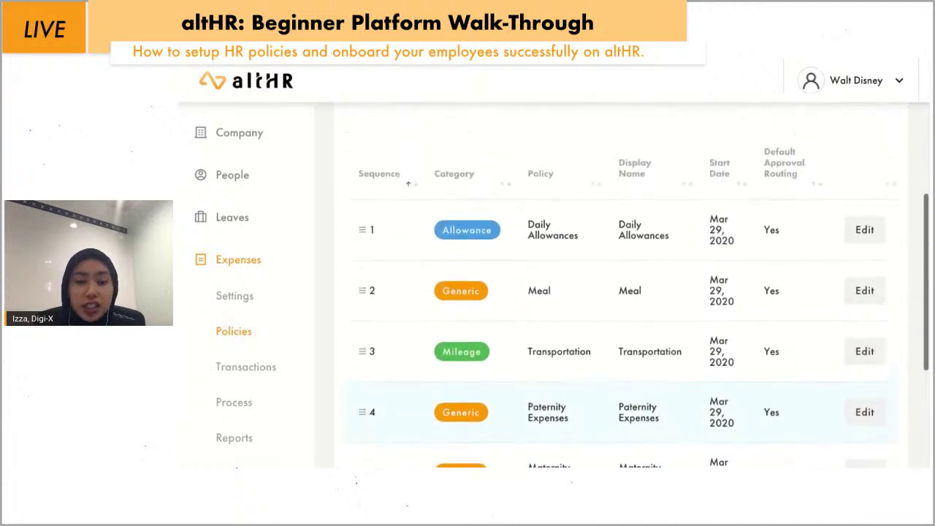
{"action": "scroll", "coordinate": [571, 241], "scroll_direction": "up", "scroll_amount": 4}
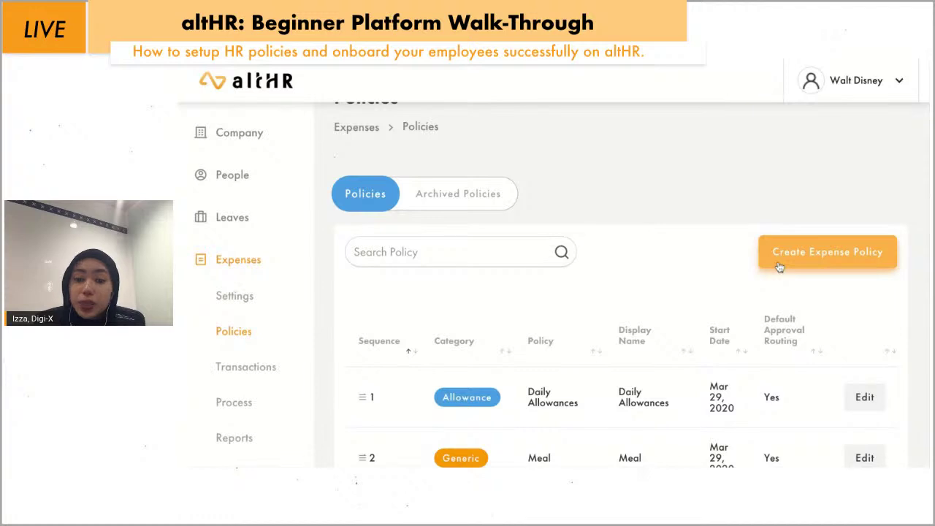
Examine the edit options and activation switches for the listed expense policies
{"action": "scroll", "coordinate": [575, 321], "scroll_direction": "down", "scroll_amount": 2}
{"action": "scroll", "coordinate": [576, 321], "scroll_direction": "down", "scroll_amount": 3}
{"action": "scroll", "coordinate": [574, 319], "scroll_direction": "right", "scroll_amount": 2}
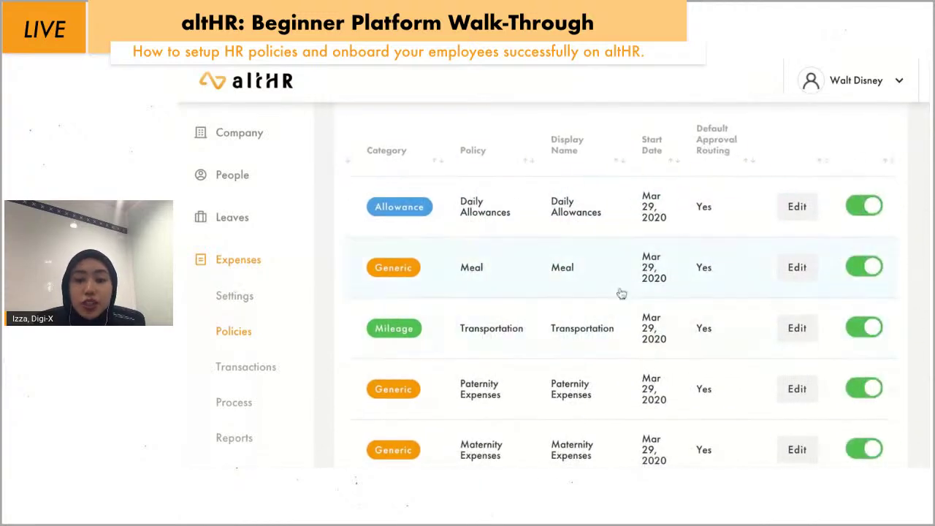
{"action": "scroll", "coordinate": [883, 231], "scroll_direction": "down", "scroll_amount": 1}
{"action": "scroll", "coordinate": [861, 255], "scroll_direction": "up", "scroll_amount": 1}
{"action": "scroll", "coordinate": [861, 251], "scroll_direction": "up", "scroll_amount": 1}
{"action": "scroll", "coordinate": [859, 255], "scroll_direction": "down", "scroll_amount": 2}
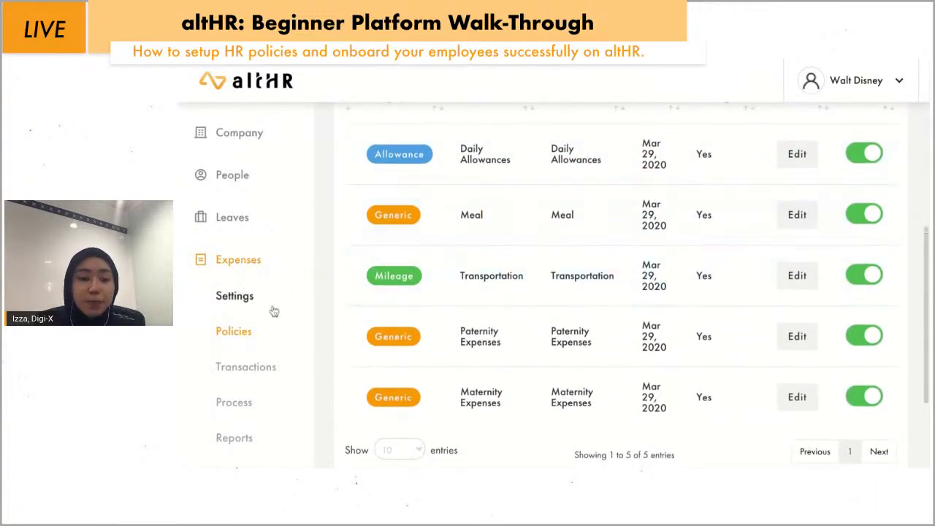
Open the expense transactions and review the submitted claims' amounts, approvers, statuses and view options
{"action": "scroll", "coordinate": [266, 351], "scroll_direction": "down", "scroll_amount": 1}
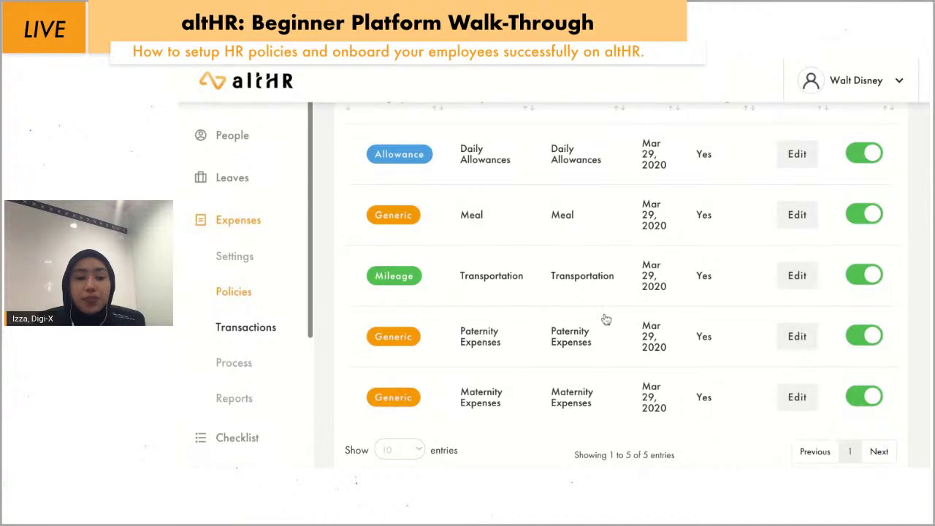
{"action": "scroll", "coordinate": [598, 244], "scroll_direction": "down", "scroll_amount": 3}
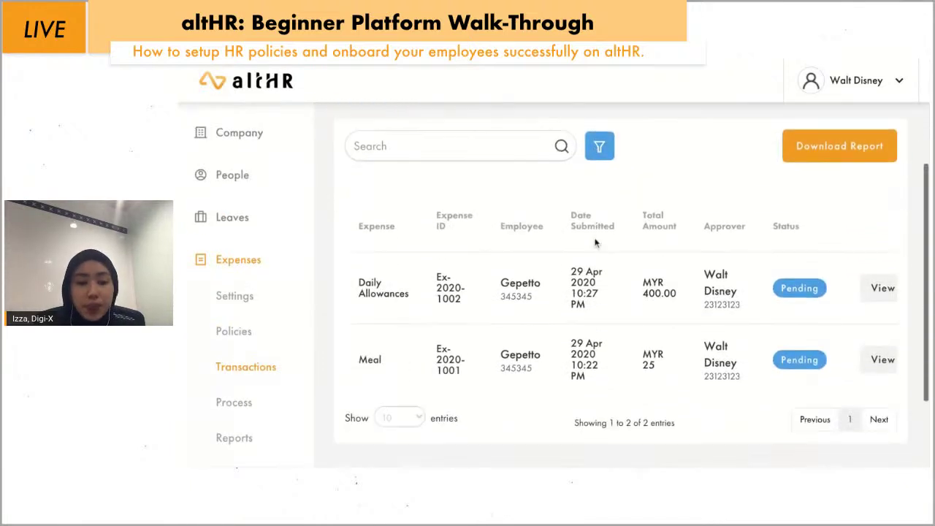
{"action": "scroll", "coordinate": [595, 243], "scroll_direction": "up", "scroll_amount": 1}
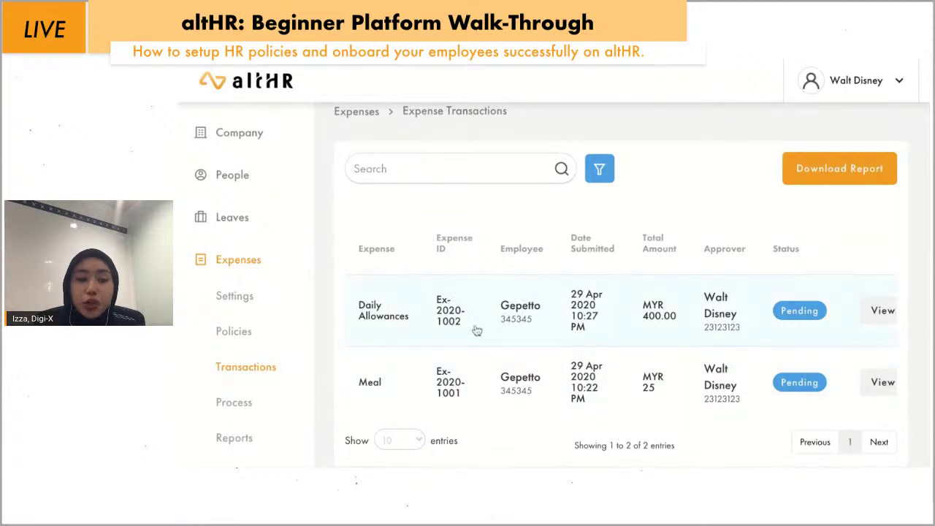
{"action": "scroll", "coordinate": [651, 299], "scroll_direction": "right", "scroll_amount": 1}
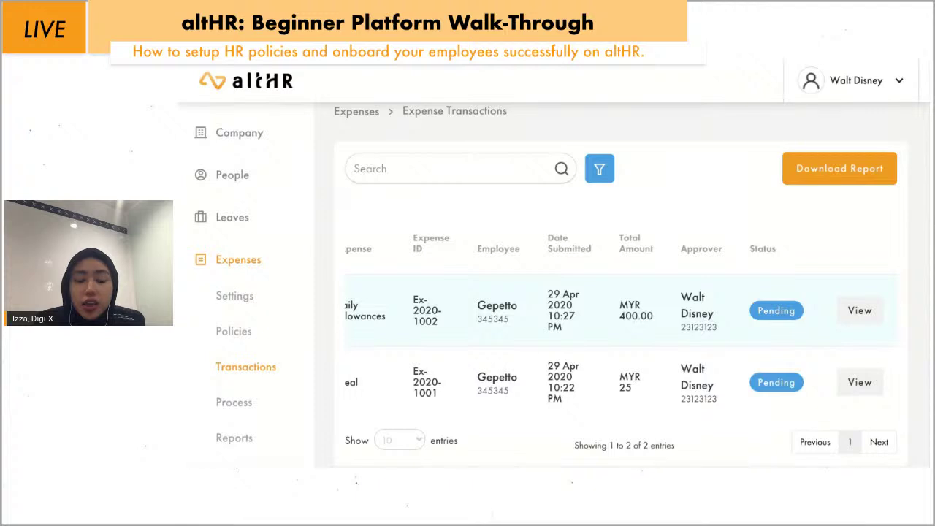
{"action": "scroll", "coordinate": [649, 314], "scroll_direction": "left", "scroll_amount": 1}
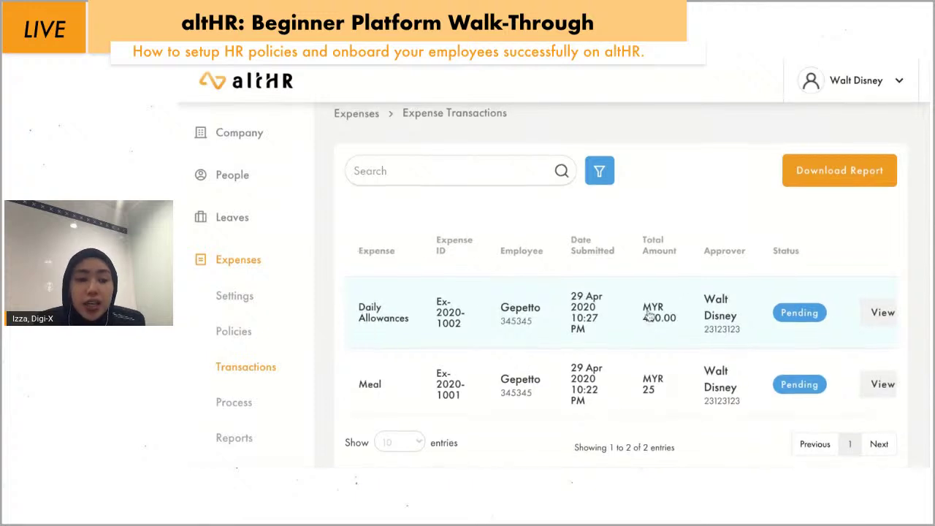
{"action": "scroll", "coordinate": [649, 316], "scroll_direction": "up", "scroll_amount": 1}
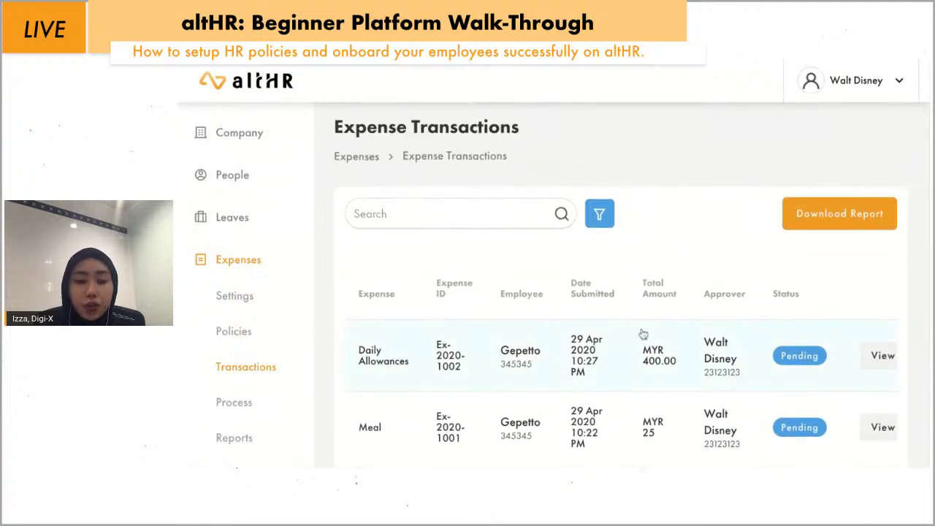
{"action": "scroll", "coordinate": [640, 333], "scroll_direction": "down", "scroll_amount": 1}
{"action": "scroll", "coordinate": [534, 307], "scroll_direction": "right", "scroll_amount": 1}
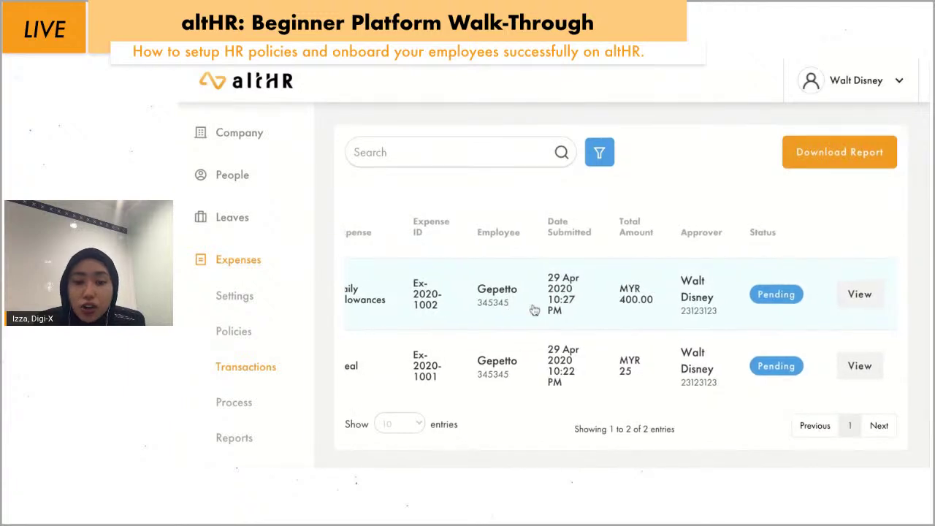
Examine the Daily Allowances and Meal claims across all columns of the expense transactions table
{"action": "scroll", "coordinate": [679, 309], "scroll_direction": "left", "scroll_amount": 1}
{"action": "scroll", "coordinate": [678, 309], "scroll_direction": "down", "scroll_amount": 1}
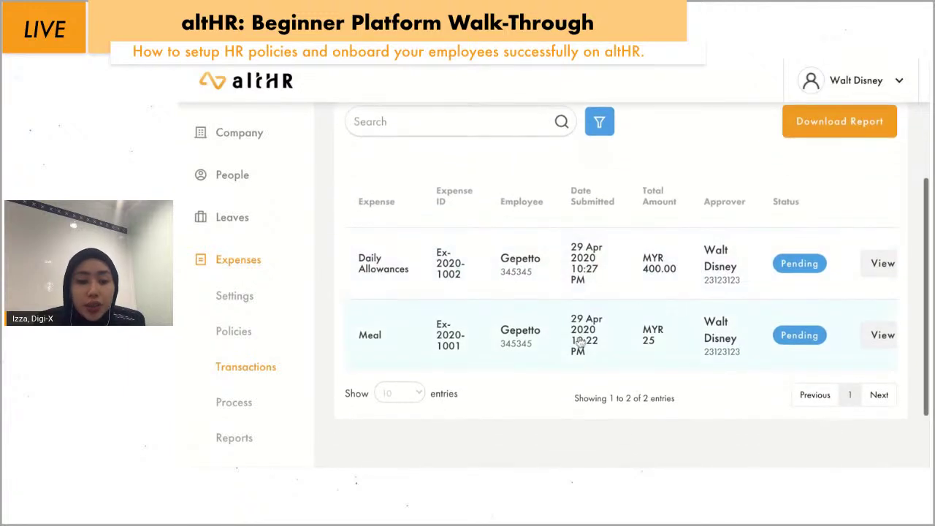
{"action": "scroll", "coordinate": [561, 300], "scroll_direction": "up", "scroll_amount": 1}
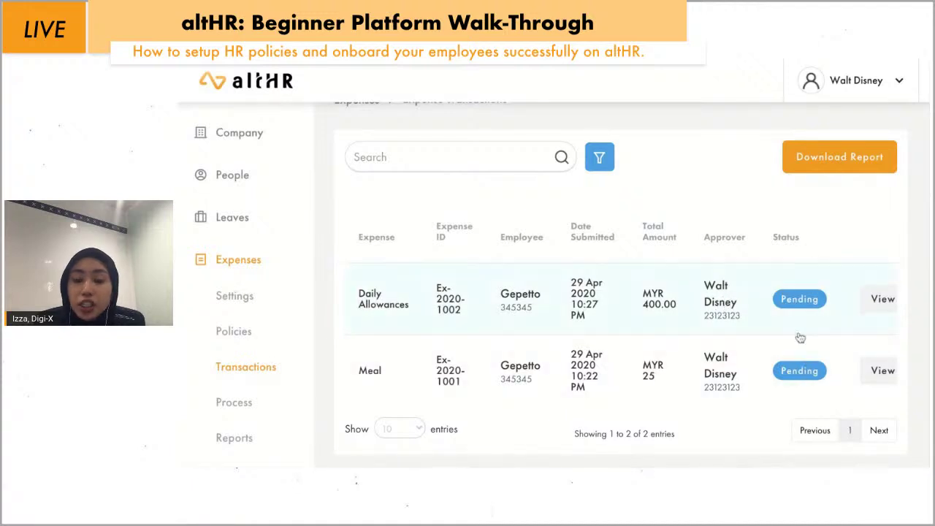
{"action": "scroll", "coordinate": [800, 337], "scroll_direction": "right", "scroll_amount": 1}
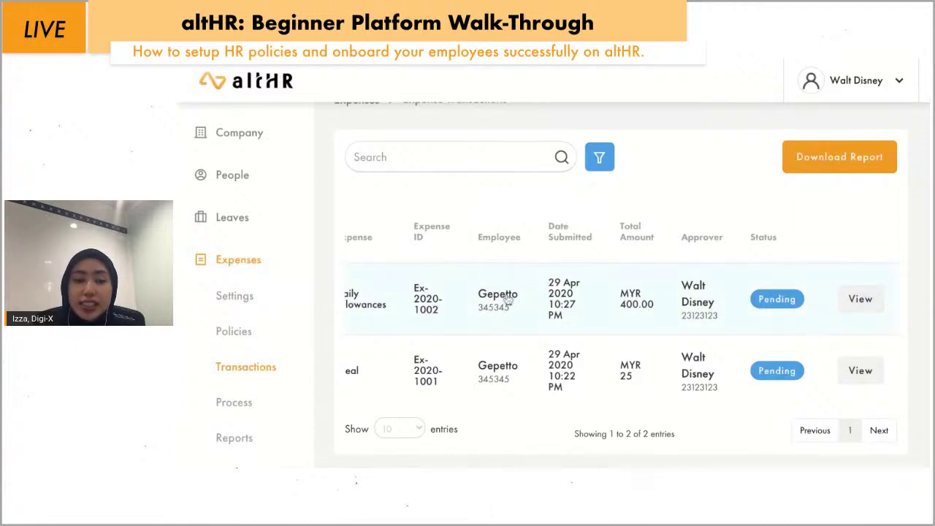
{"action": "scroll", "coordinate": [508, 298], "scroll_direction": "down", "scroll_amount": 2}
{"action": "scroll", "coordinate": [508, 298], "scroll_direction": "left", "scroll_amount": 1}
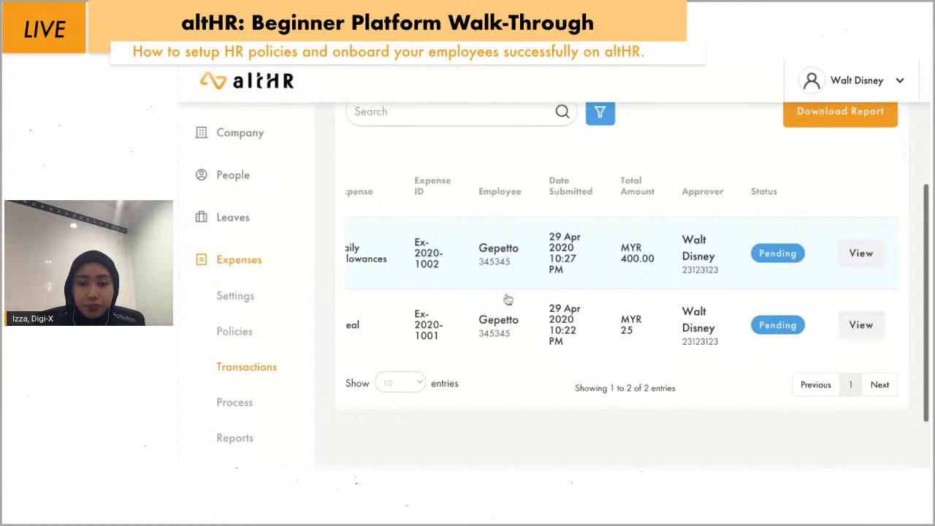
Open the expense processing page and review the to-process table with its options for fetching approved expenses, setting them as processed and downloading a report
{"action": "left_click", "coordinate": [247, 396]}
{"action": "scroll", "coordinate": [573, 271], "scroll_direction": "down", "scroll_amount": 2}
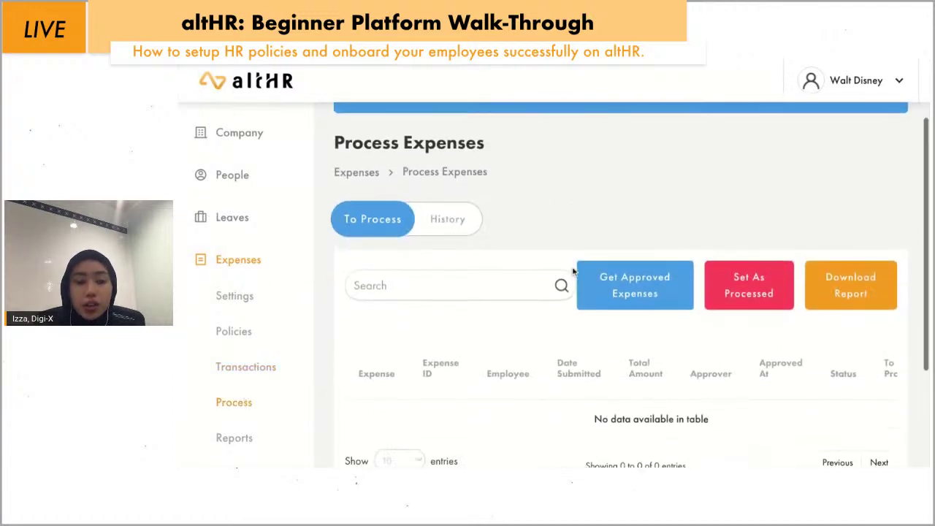
{"action": "scroll", "coordinate": [573, 270], "scroll_direction": "down", "scroll_amount": 1}
{"action": "scroll", "coordinate": [573, 270], "scroll_direction": "up", "scroll_amount": 1}
{"action": "scroll", "coordinate": [573, 270], "scroll_direction": "down", "scroll_amount": 2}
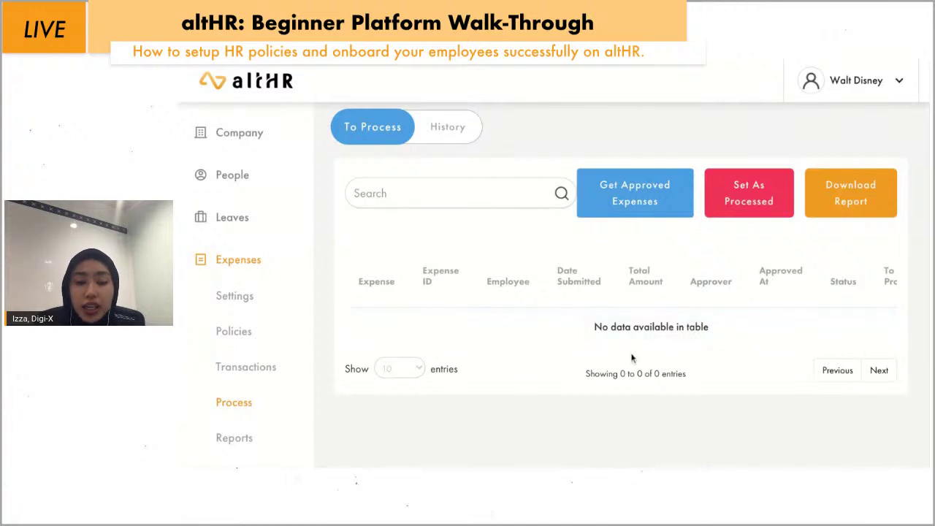
{"action": "scroll", "coordinate": [632, 357], "scroll_direction": "down", "scroll_amount": 1}
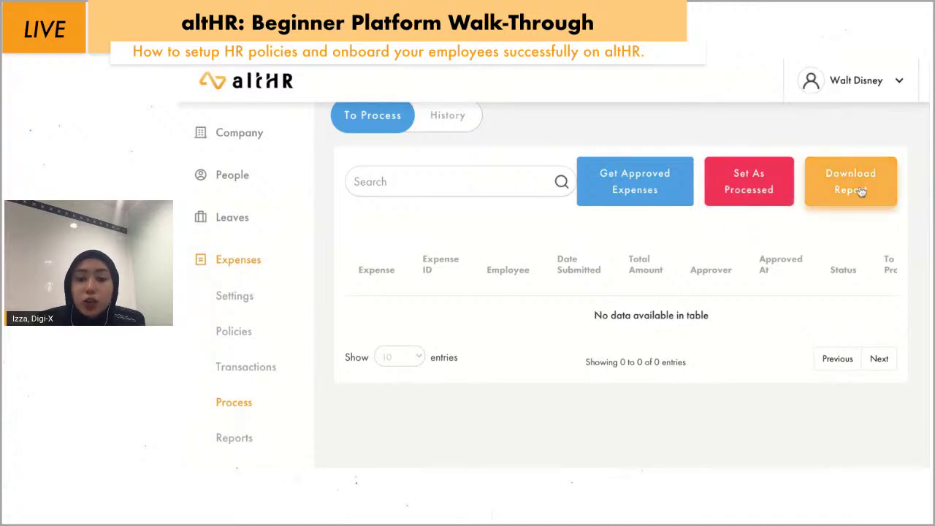
{"action": "scroll", "coordinate": [306, 361], "scroll_direction": "down", "scroll_amount": 2}
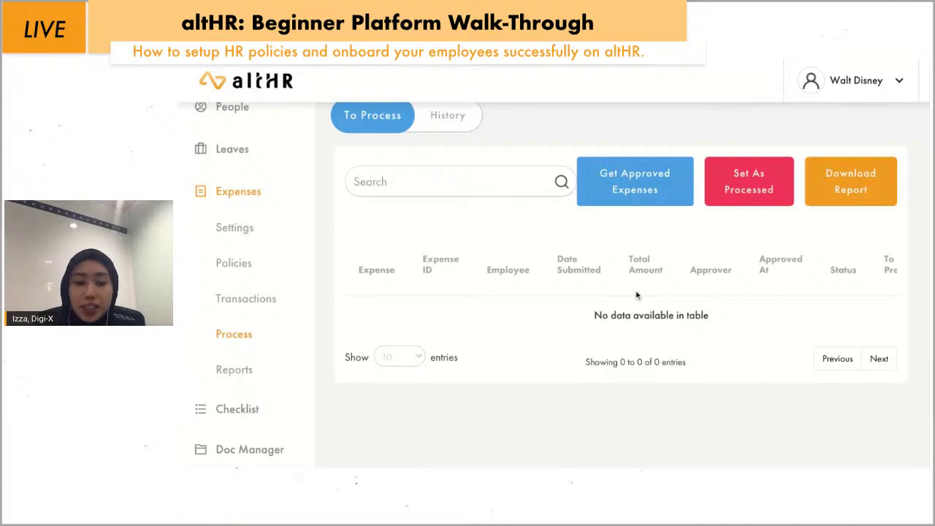
{"action": "scroll", "coordinate": [636, 295], "scroll_direction": "down", "scroll_amount": 1}
{"action": "scroll", "coordinate": [639, 295], "scroll_direction": "up", "scroll_amount": 2}
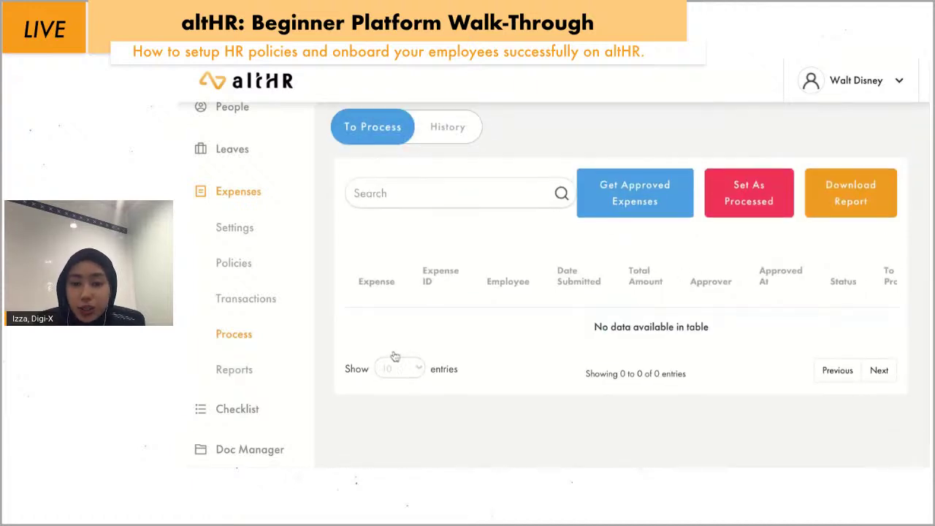
Open the checklists and review the Testing checklist's date, responses, visibility and status, plus the checklist creation option
{"action": "scroll", "coordinate": [284, 355], "scroll_direction": "down", "scroll_amount": 1}
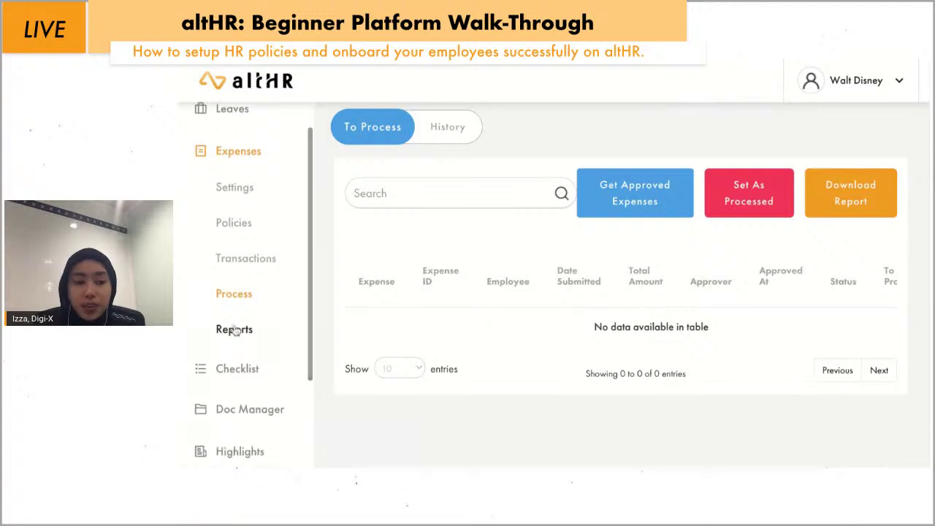
{"action": "scroll", "coordinate": [249, 270], "scroll_direction": "up", "scroll_amount": 1}
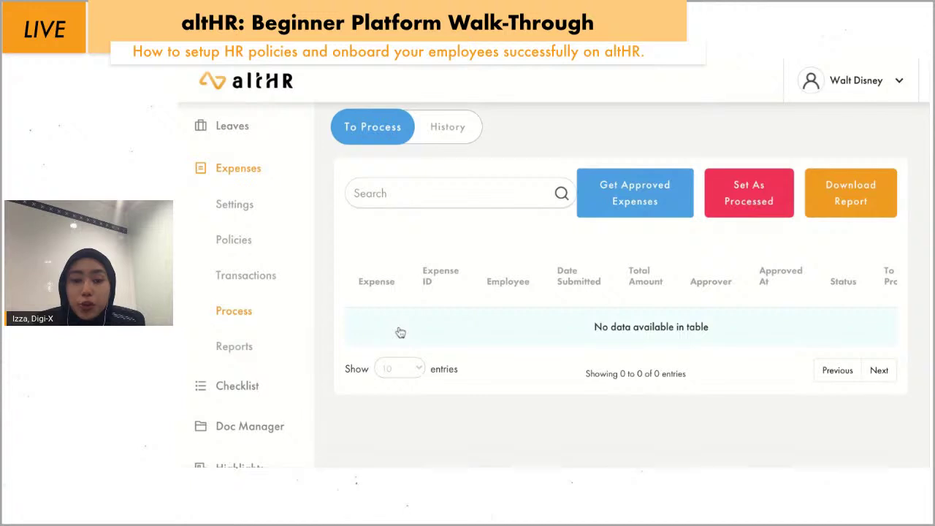
{"action": "scroll", "coordinate": [282, 333], "scroll_direction": "up", "scroll_amount": 1}
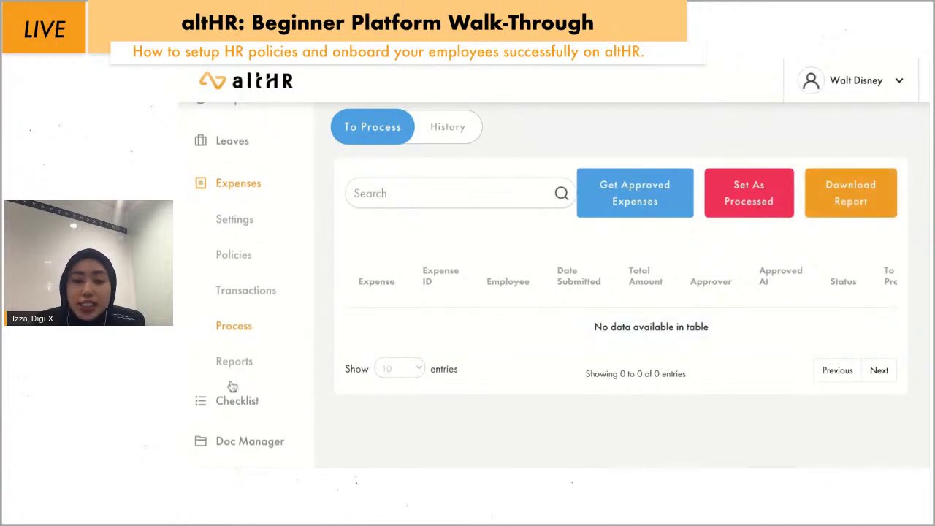
{"action": "scroll", "coordinate": [232, 386], "scroll_direction": "down", "scroll_amount": 2}
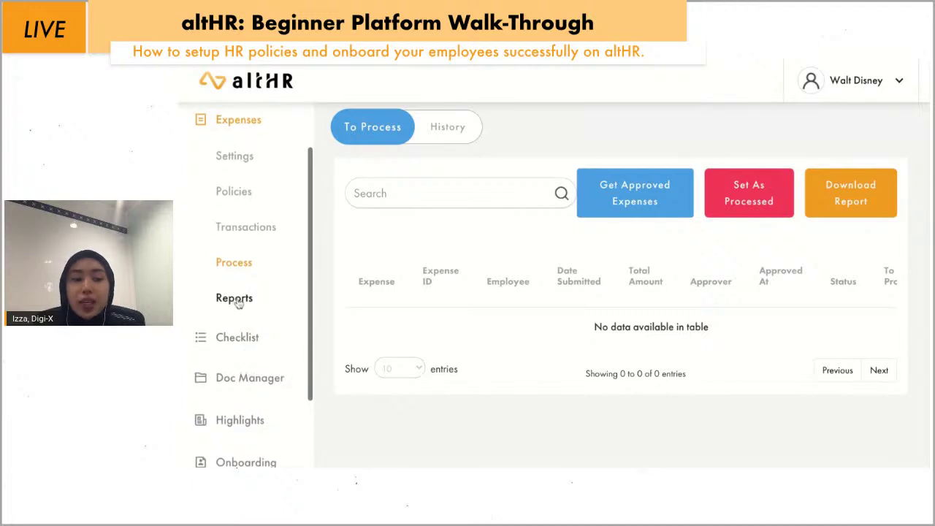
{"action": "scroll", "coordinate": [243, 344], "scroll_direction": "down", "scroll_amount": 1}
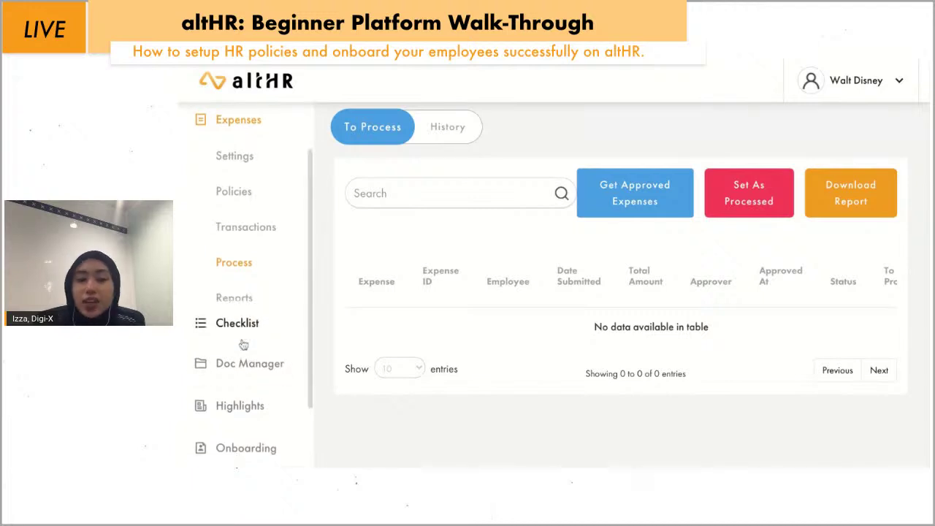
{"action": "left_click", "coordinate": [243, 341]}
{"action": "scroll", "coordinate": [529, 268], "scroll_direction": "down", "scroll_amount": 3}
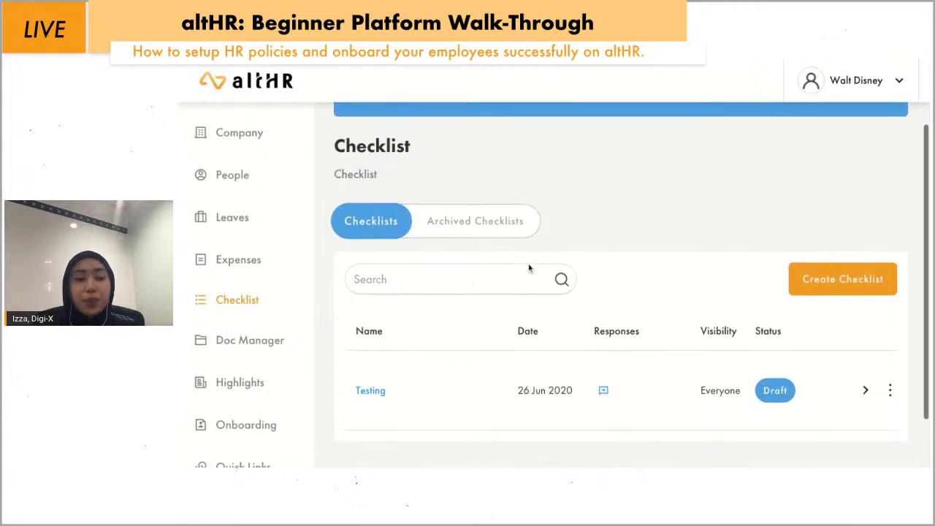
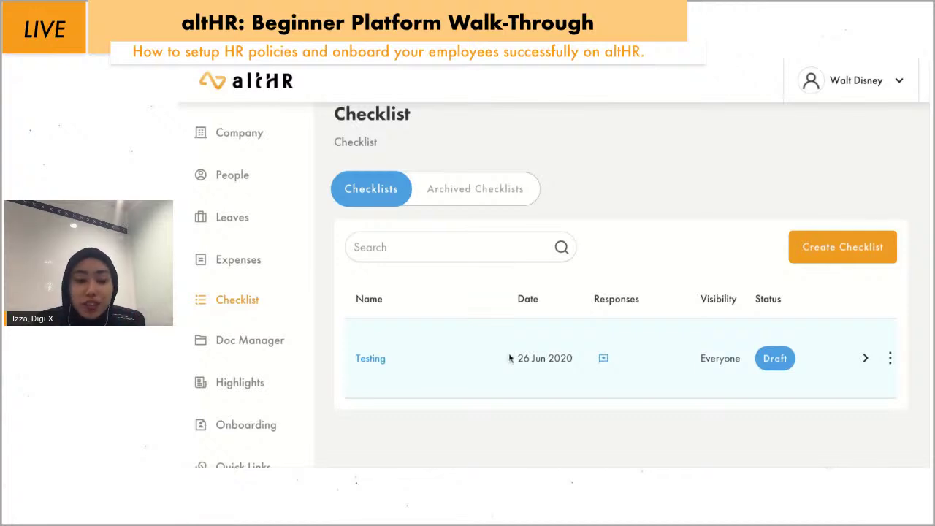
{"action": "scroll", "coordinate": [537, 375], "scroll_direction": "down", "scroll_amount": 1}
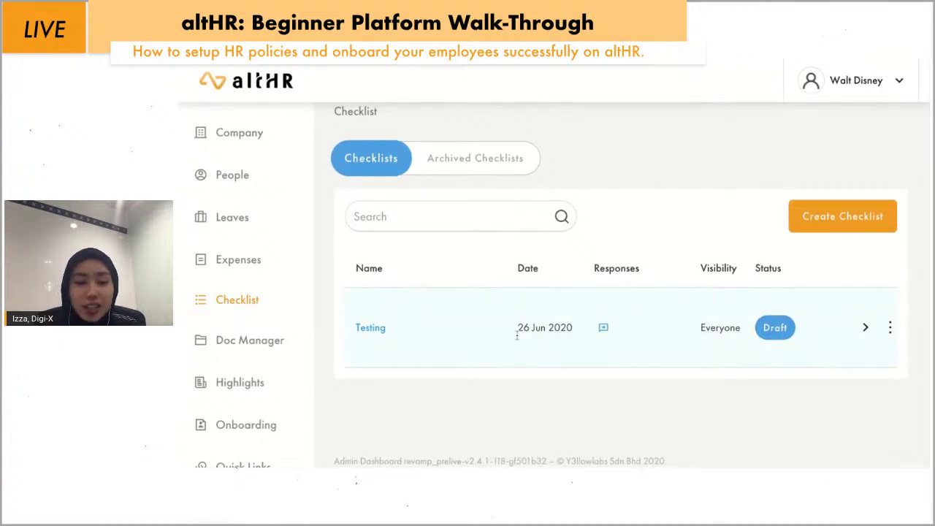
{"action": "scroll", "coordinate": [517, 335], "scroll_direction": "up", "scroll_amount": 1}
{"action": "scroll", "coordinate": [512, 336], "scroll_direction": "up", "scroll_amount": 1}
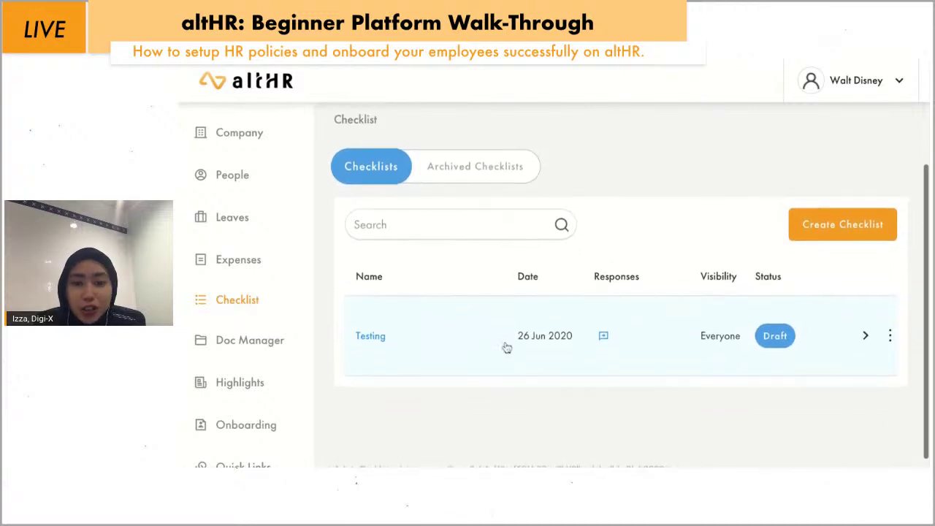
Open the document manager and review the statutory, employee policy and compliance sign-off categories, their visibility switches and the folder table
{"action": "left_click", "coordinate": [249, 337]}
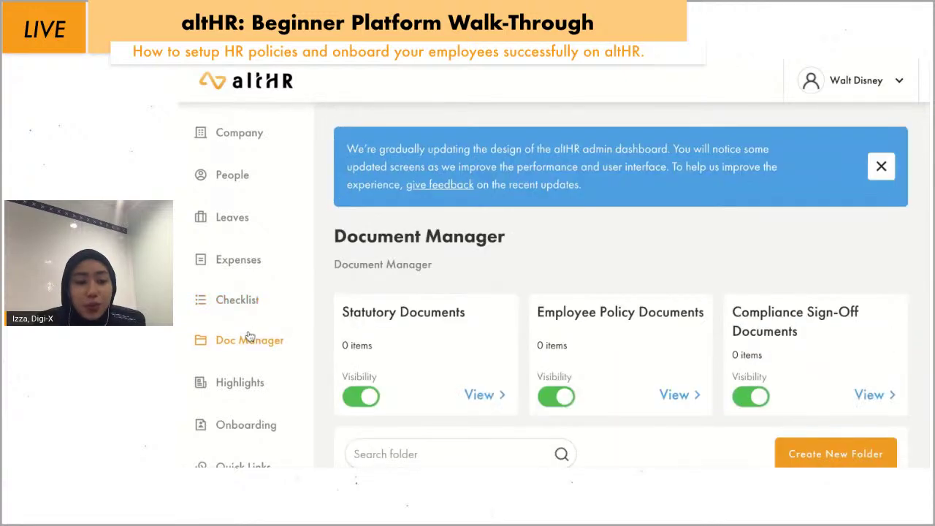
{"action": "scroll", "coordinate": [539, 263], "scroll_direction": "down", "scroll_amount": 1}
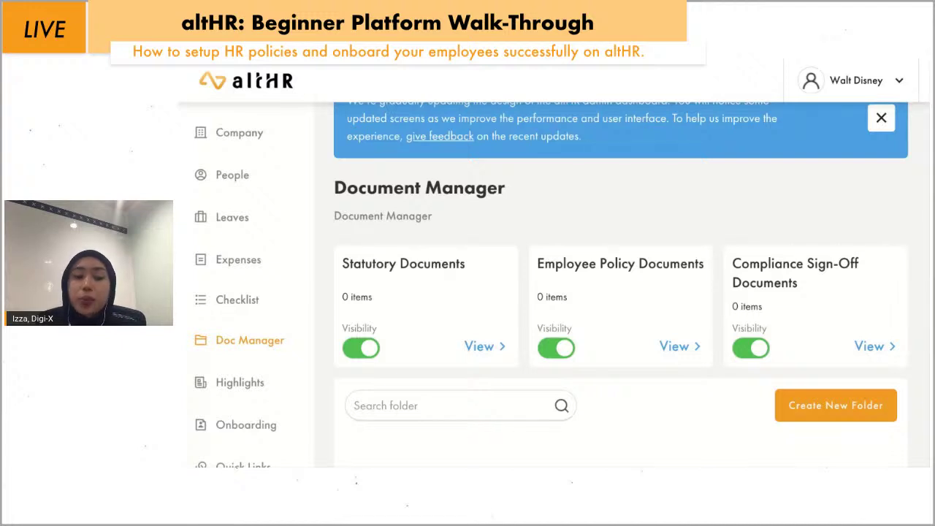
{"action": "scroll", "coordinate": [621, 285], "scroll_direction": "down", "scroll_amount": 1}
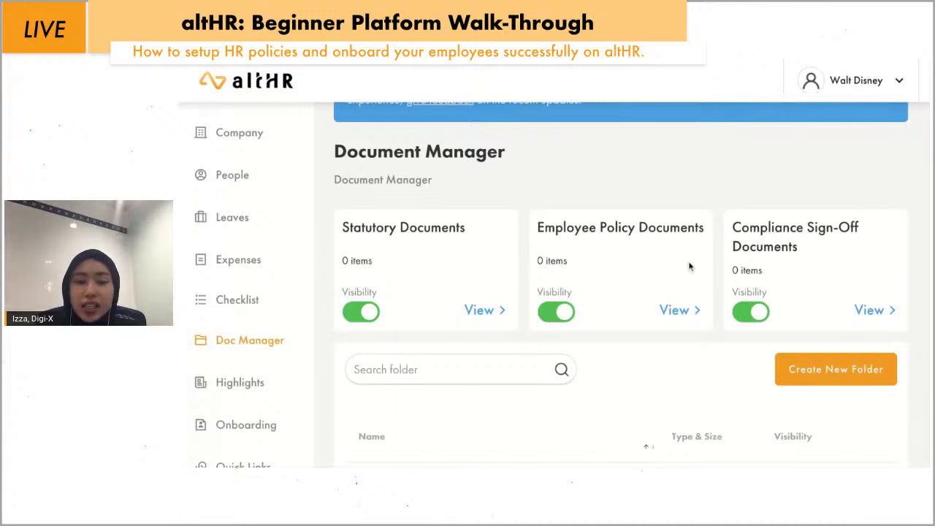
{"action": "scroll", "coordinate": [437, 294], "scroll_direction": "down", "scroll_amount": 1}
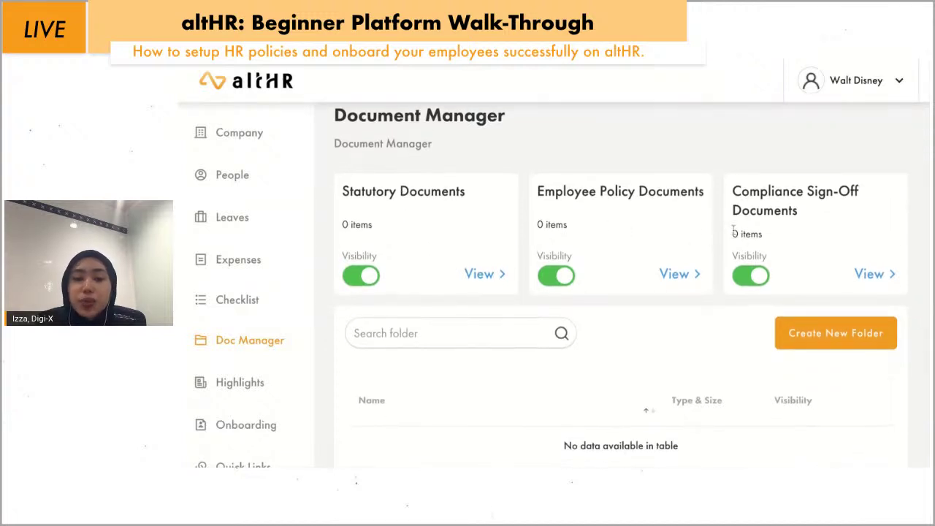
{"action": "scroll", "coordinate": [796, 226], "scroll_direction": "down", "scroll_amount": 1}
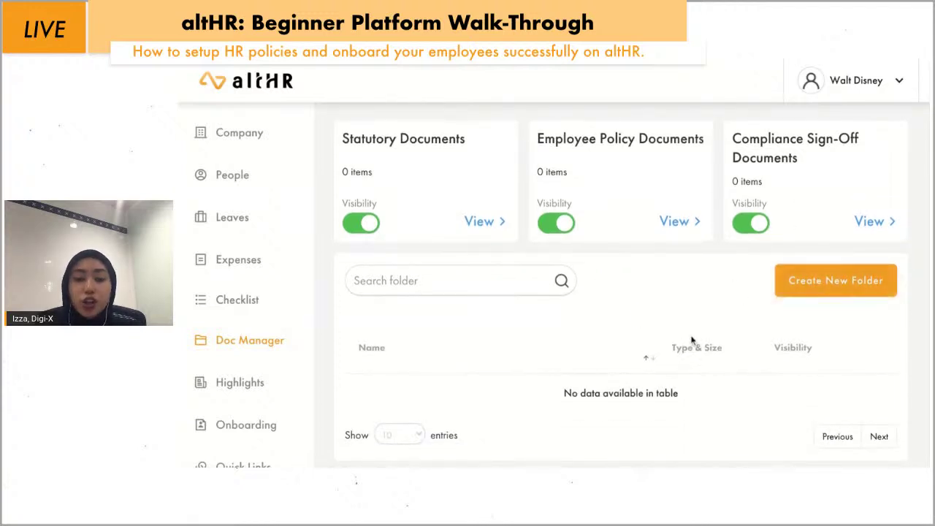
{"action": "scroll", "coordinate": [678, 328], "scroll_direction": "down", "scroll_amount": 1}
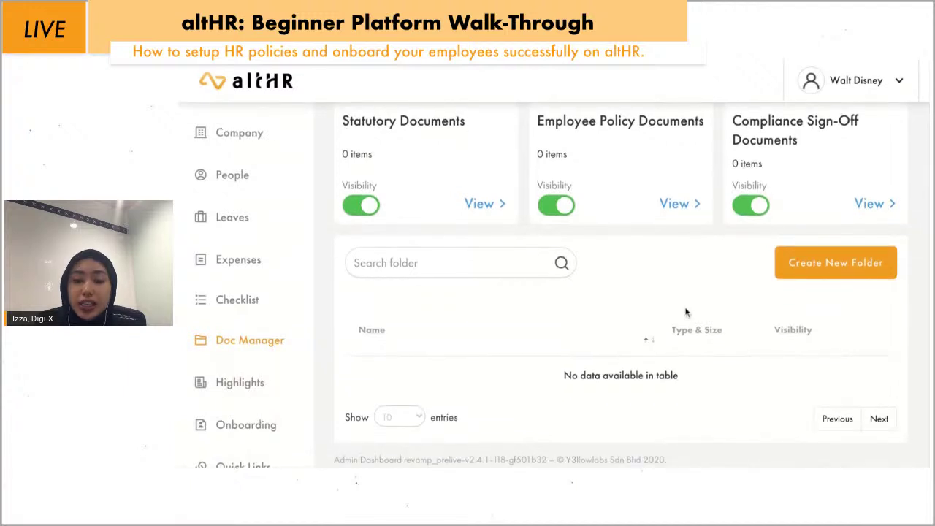
{"action": "scroll", "coordinate": [685, 313], "scroll_direction": "up", "scroll_amount": 2}
{"action": "scroll", "coordinate": [658, 314], "scroll_direction": "down", "scroll_amount": 1}
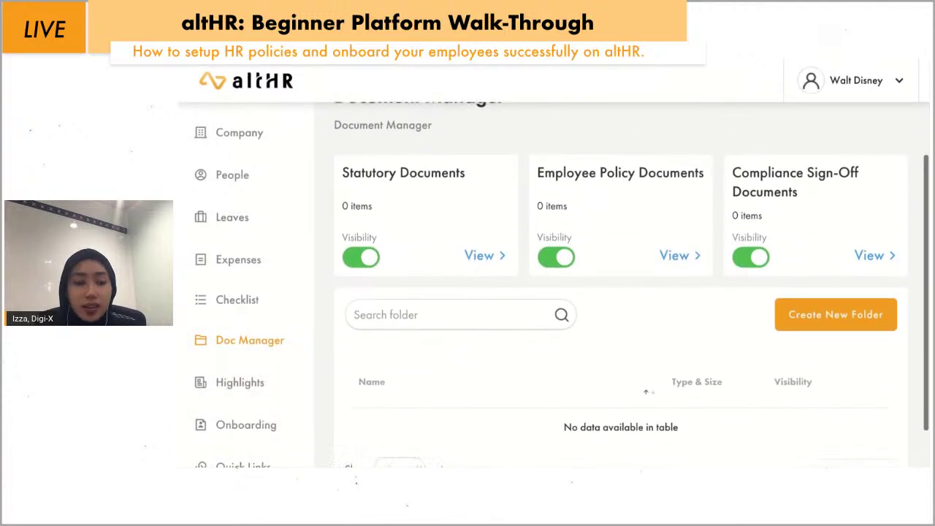
Open the highlights, review the active highlights table and check the archived highlights before returning to the active ones
{"action": "left_click", "coordinate": [241, 383]}
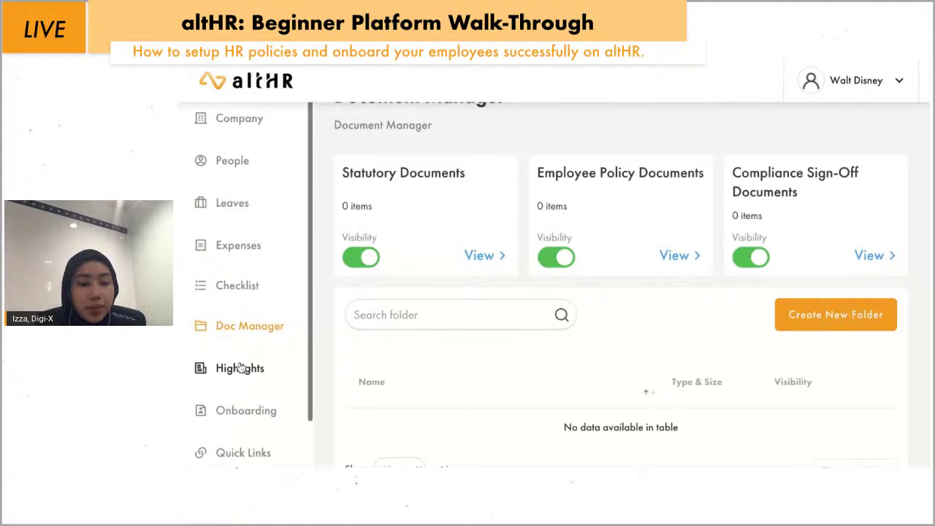
{"action": "scroll", "coordinate": [560, 286], "scroll_direction": "down", "scroll_amount": 3}
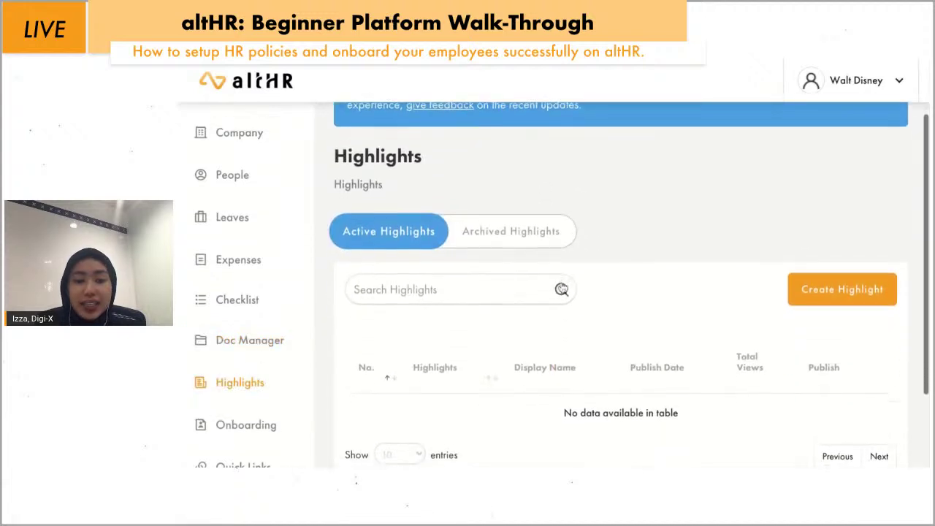
{"action": "scroll", "coordinate": [559, 287], "scroll_direction": "up", "scroll_amount": 1}
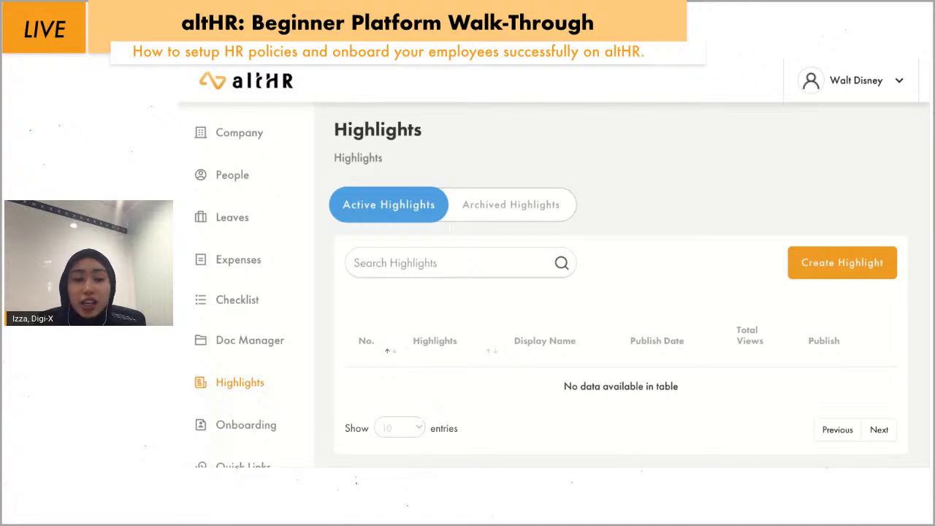
{"action": "scroll", "coordinate": [450, 228], "scroll_direction": "down", "scroll_amount": 1}
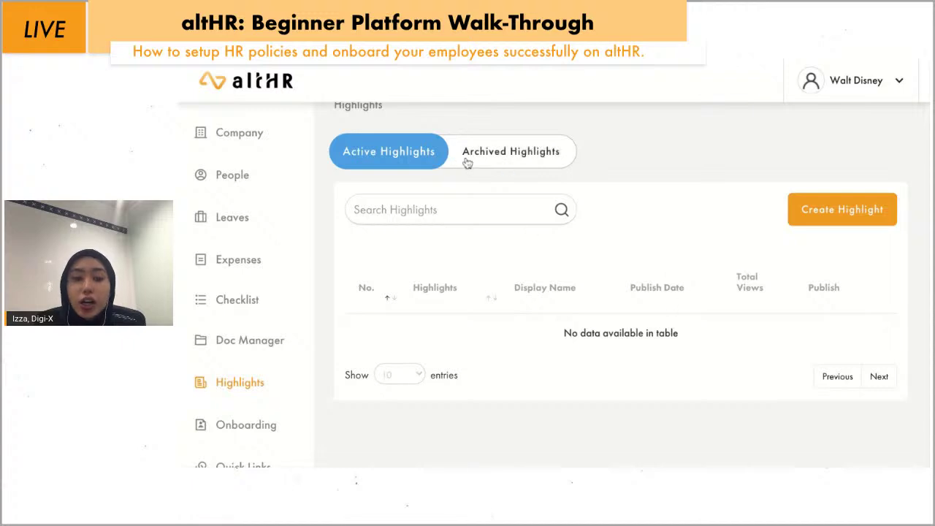
{"action": "left_click", "coordinate": [510, 152]}
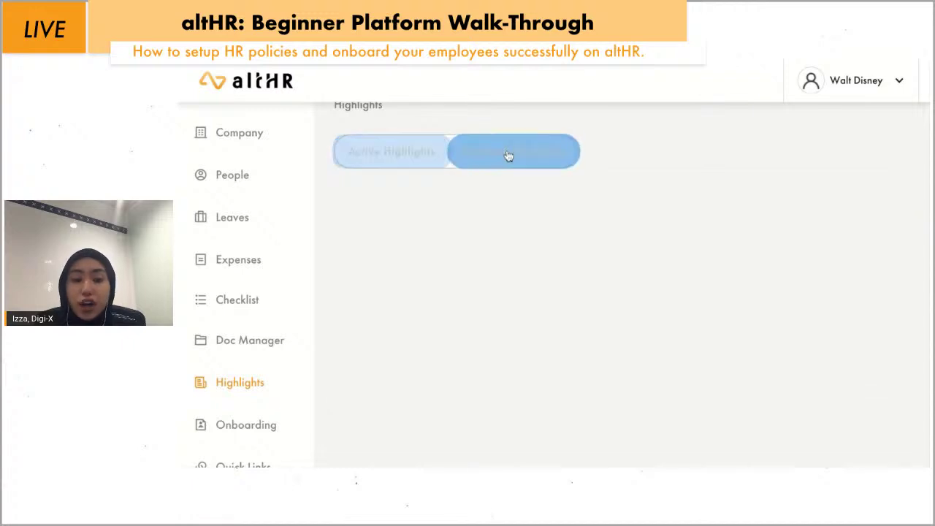
{"action": "left_click", "coordinate": [393, 154]}
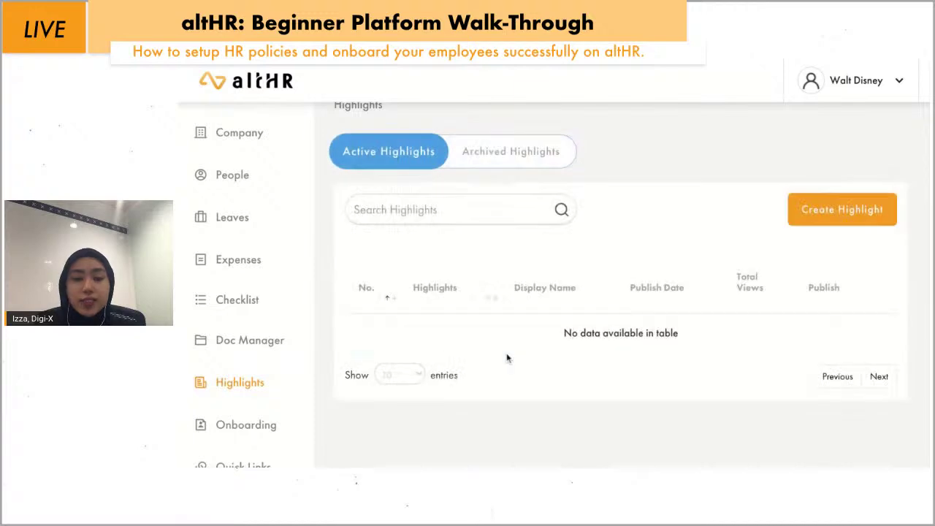
Open a new highlight form, examine its name, display name, image upload and content fields, and return to the highlights list without saving
{"action": "left_click", "coordinate": [818, 191]}
{"action": "left_click", "coordinate": [510, 235]}
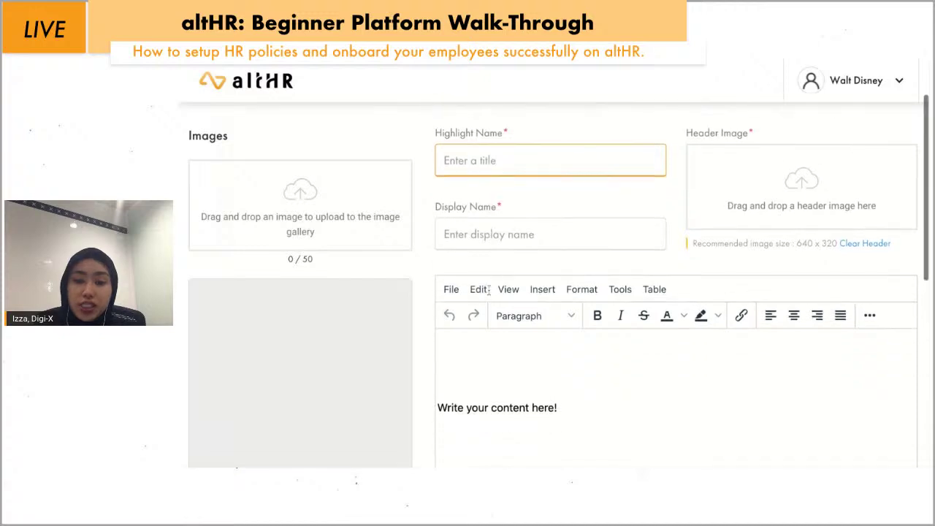
{"action": "scroll", "coordinate": [616, 423], "scroll_direction": "down", "scroll_amount": 2}
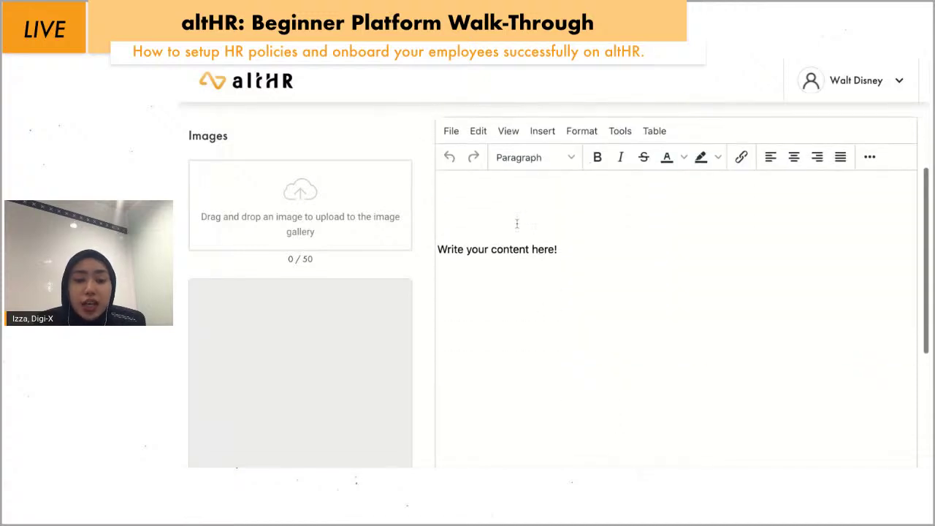
{"action": "scroll", "coordinate": [530, 285], "scroll_direction": "up", "scroll_amount": 2}
{"action": "scroll", "coordinate": [531, 285], "scroll_direction": "up", "scroll_amount": 1}
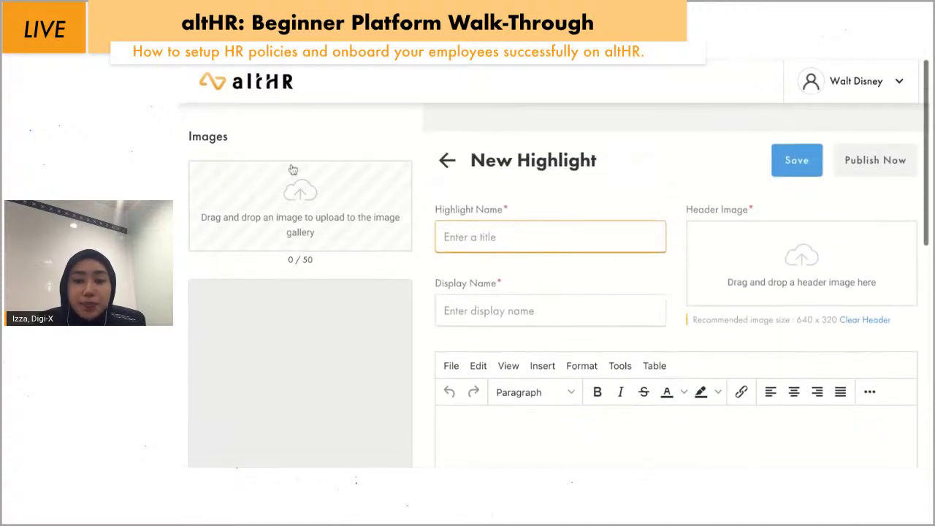
{"action": "key", "text": "alt+Left"}
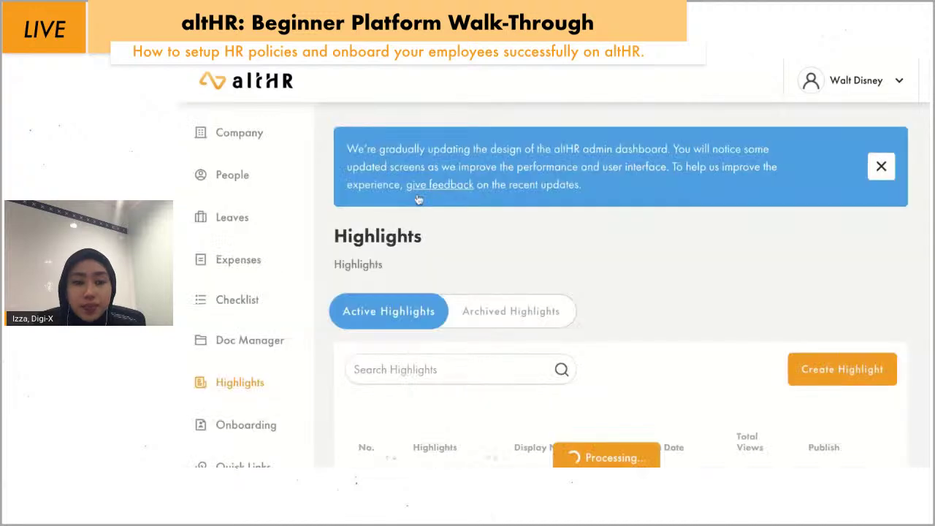
Open the onboarding journey and review the active pages table, including the Welcome to Disney page's type, publish date and eligibility
{"action": "scroll", "coordinate": [321, 343], "scroll_direction": "down", "scroll_amount": 5}
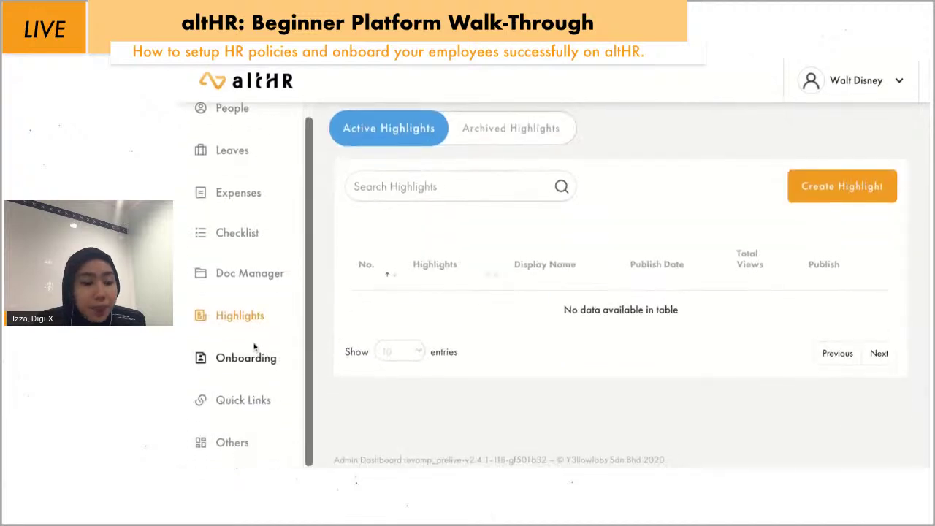
{"action": "left_click", "coordinate": [246, 358]}
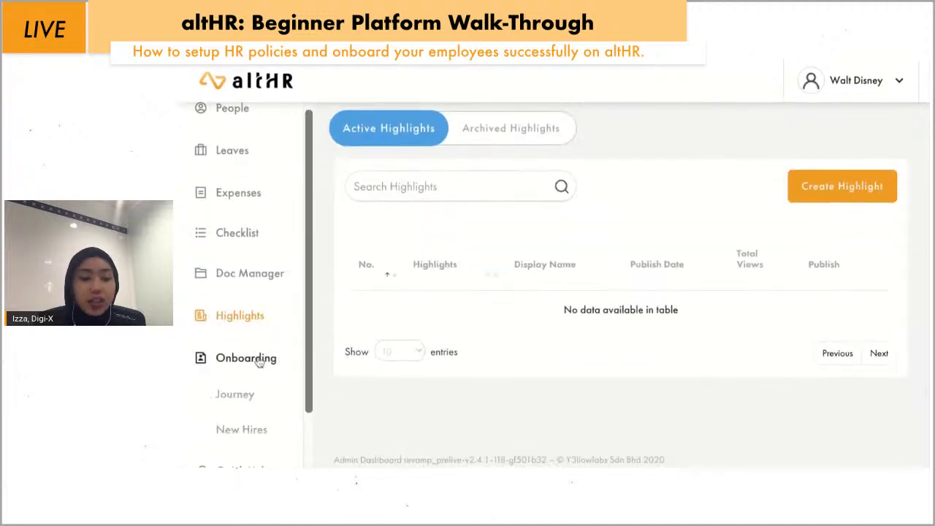
{"action": "left_click", "coordinate": [235, 395]}
{"action": "scroll", "coordinate": [559, 350], "scroll_direction": "down", "scroll_amount": 2}
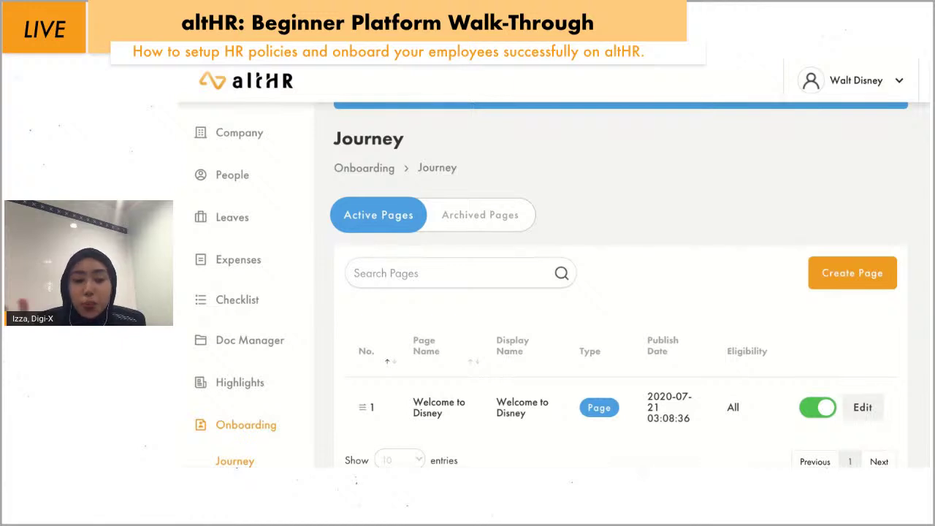
{"action": "scroll", "coordinate": [621, 292], "scroll_direction": "down", "scroll_amount": 2}
{"action": "scroll", "coordinate": [620, 293], "scroll_direction": "up", "scroll_amount": 1}
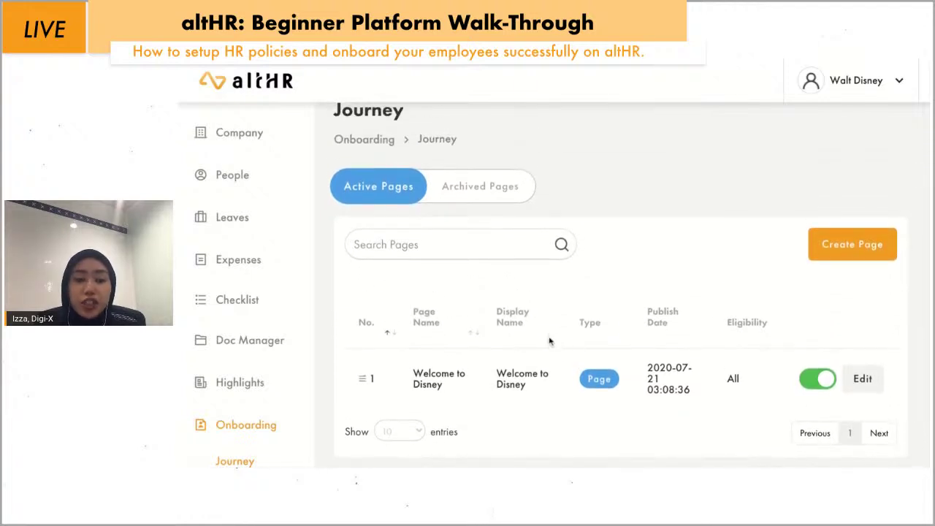
{"action": "scroll", "coordinate": [592, 300], "scroll_direction": "up", "scroll_amount": 1}
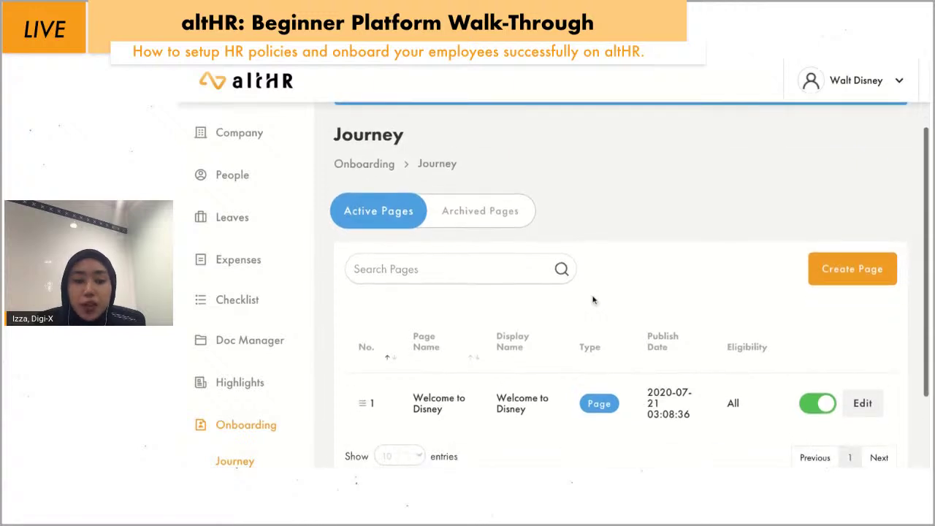
{"action": "scroll", "coordinate": [592, 300], "scroll_direction": "down", "scroll_amount": 1}
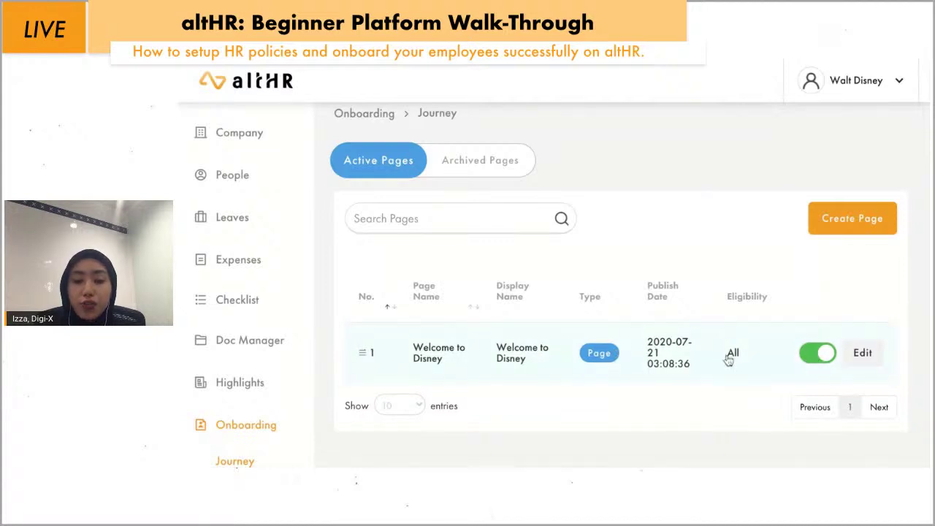
{"action": "scroll", "coordinate": [736, 321], "scroll_direction": "up", "scroll_amount": 1}
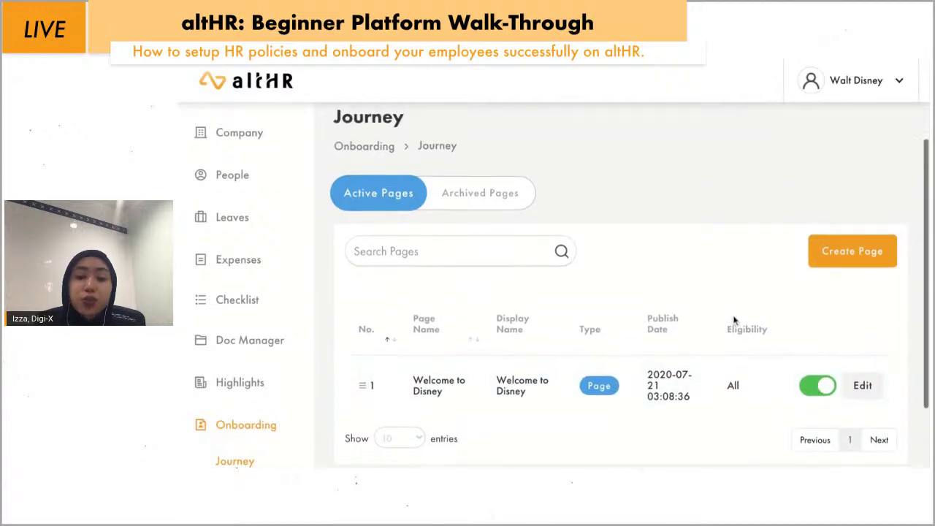
Start a new onboarding journey page, look through the available page templates and choose Vision & Mission
{"action": "left_click", "coordinate": [857, 252]}
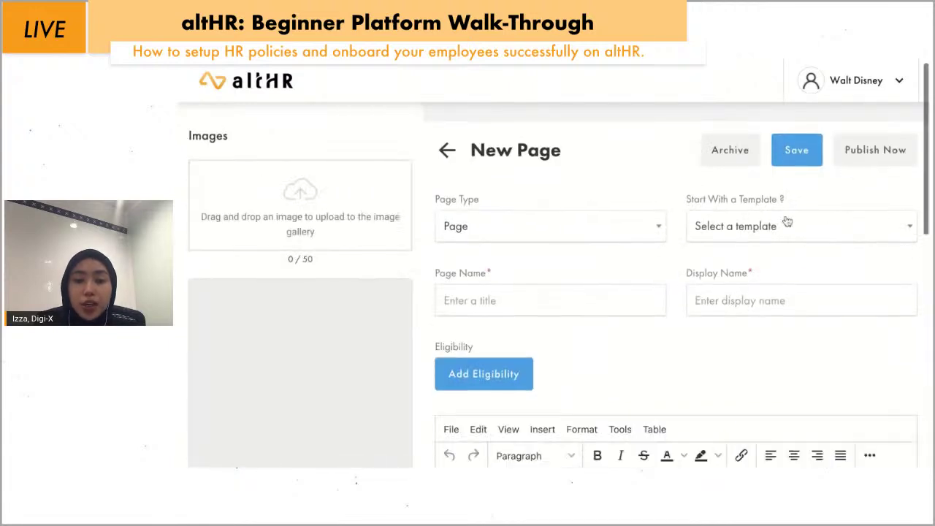
{"action": "left_click", "coordinate": [734, 228]}
{"action": "scroll", "coordinate": [734, 308], "scroll_direction": "down", "scroll_amount": 2}
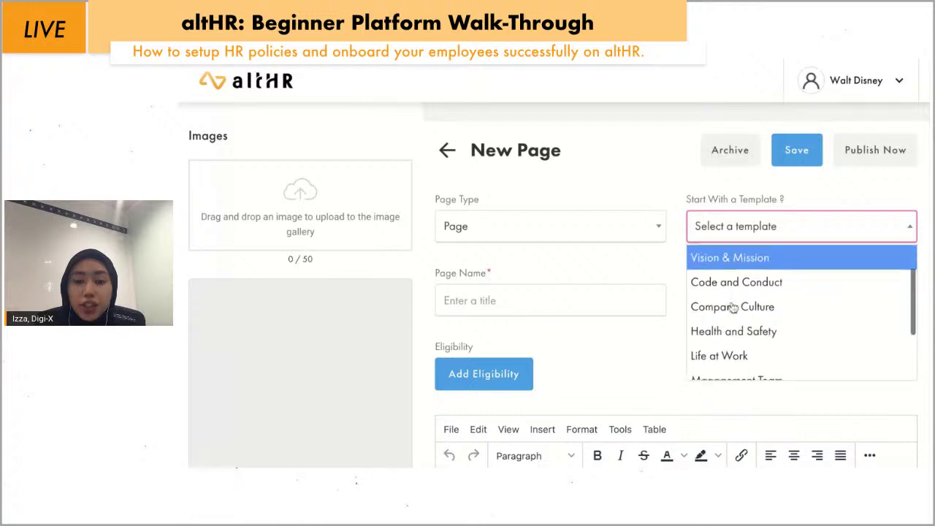
{"action": "scroll", "coordinate": [732, 306], "scroll_direction": "down", "scroll_amount": 4}
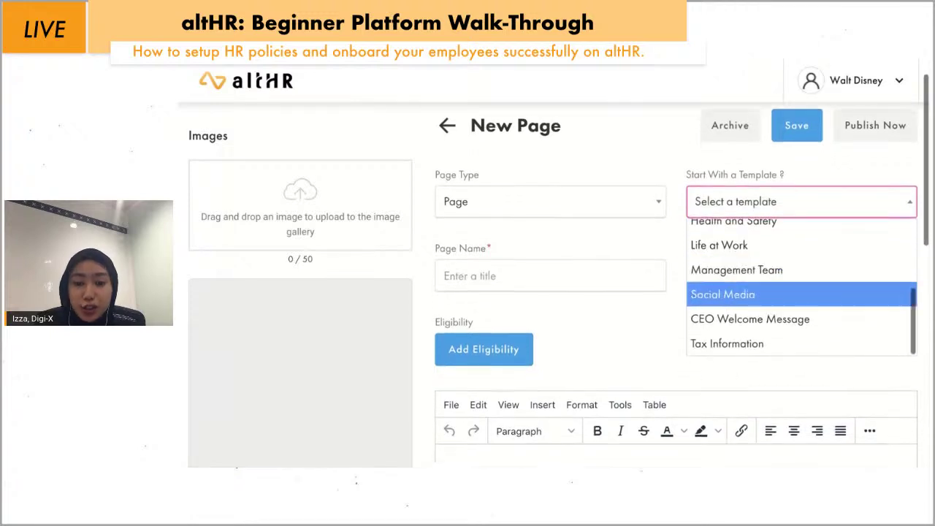
{"action": "scroll", "coordinate": [732, 306], "scroll_direction": "up", "scroll_amount": 3}
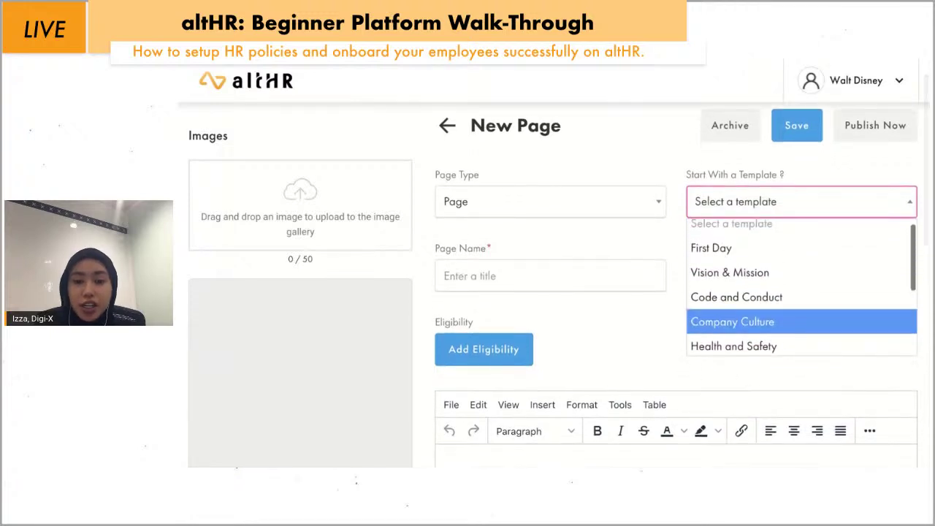
{"action": "left_click", "coordinate": [728, 281]}
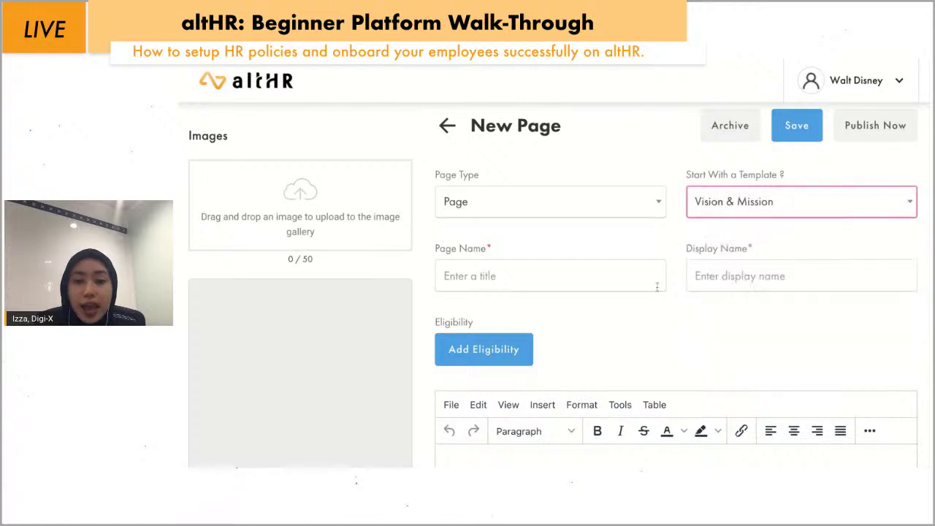
Examine the new page's name, display name, eligibility and content fields, and return to the journey pages without saving
{"action": "scroll", "coordinate": [659, 285], "scroll_direction": "down", "scroll_amount": 3}
{"action": "scroll", "coordinate": [656, 287], "scroll_direction": "up", "scroll_amount": 1}
{"action": "scroll", "coordinate": [656, 287], "scroll_direction": "down", "scroll_amount": 2}
{"action": "scroll", "coordinate": [559, 280], "scroll_direction": "up", "scroll_amount": 4}
{"action": "scroll", "coordinate": [559, 281], "scroll_direction": "down", "scroll_amount": 1}
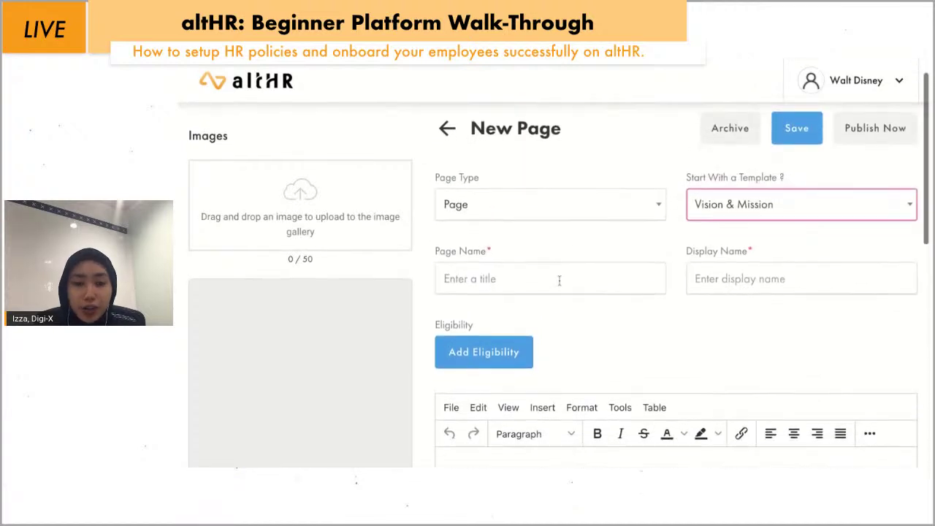
{"action": "left_click", "coordinate": [447, 128]}
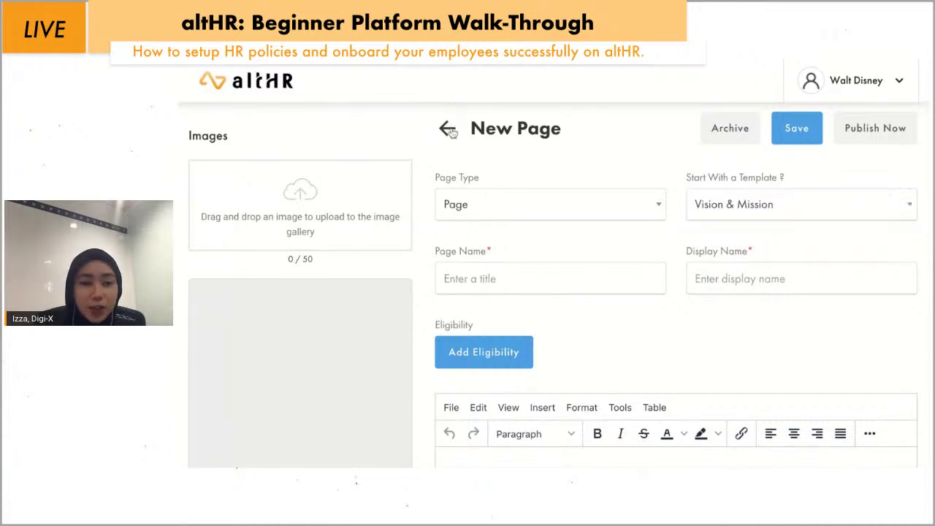
Review the journey page list again, including the archived pages option and the Welcome to Disney page's switch and edit option
{"action": "scroll", "coordinate": [517, 296], "scroll_direction": "down", "scroll_amount": 5}
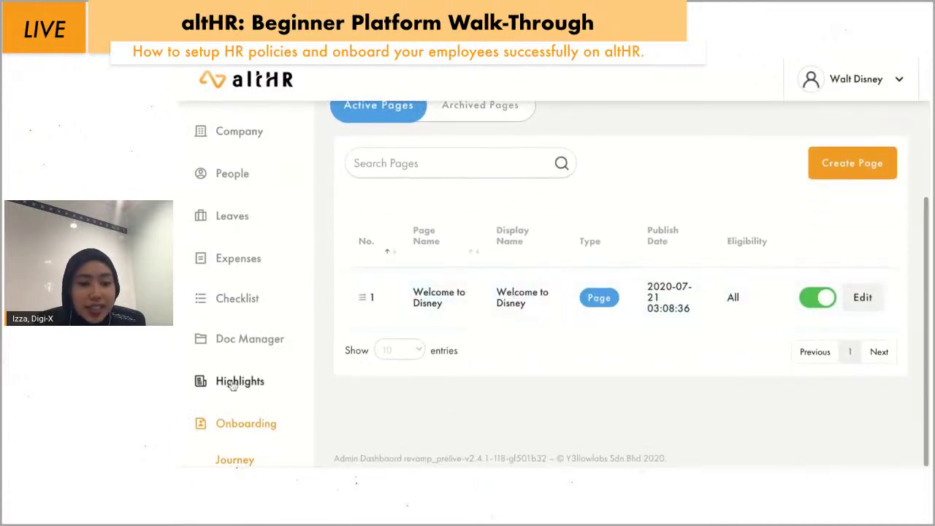
{"action": "scroll", "coordinate": [212, 452], "scroll_direction": "down", "scroll_amount": 3}
{"action": "scroll", "coordinate": [626, 198], "scroll_direction": "up", "scroll_amount": 2}
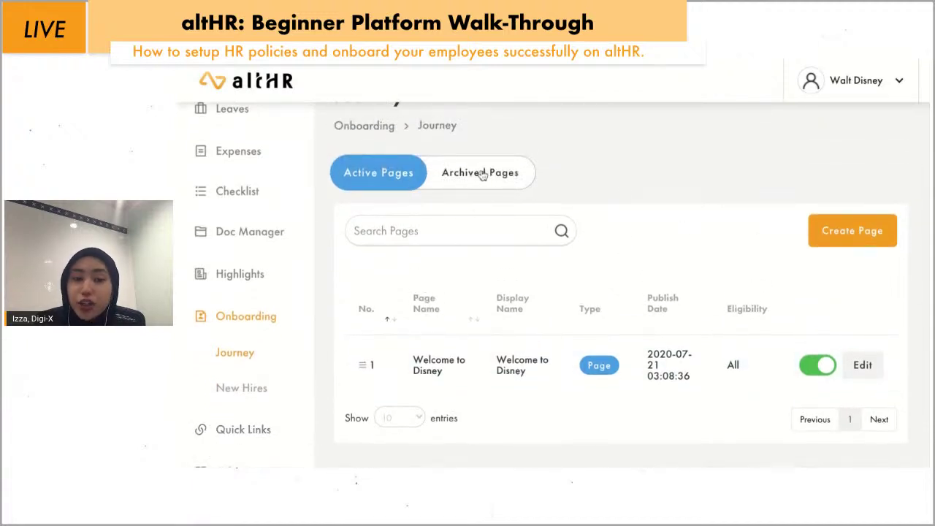
{"action": "scroll", "coordinate": [825, 373], "scroll_direction": "down", "scroll_amount": 2}
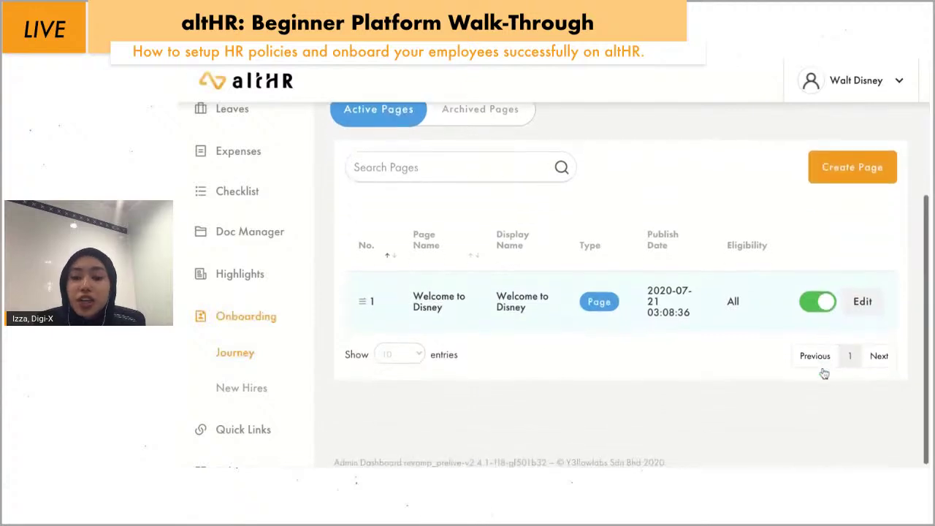
Open the onboarding new hires and review the table's first day, parking and vehicle columns, plus the filter and report download
{"action": "scroll", "coordinate": [225, 355], "scroll_direction": "down", "scroll_amount": 1}
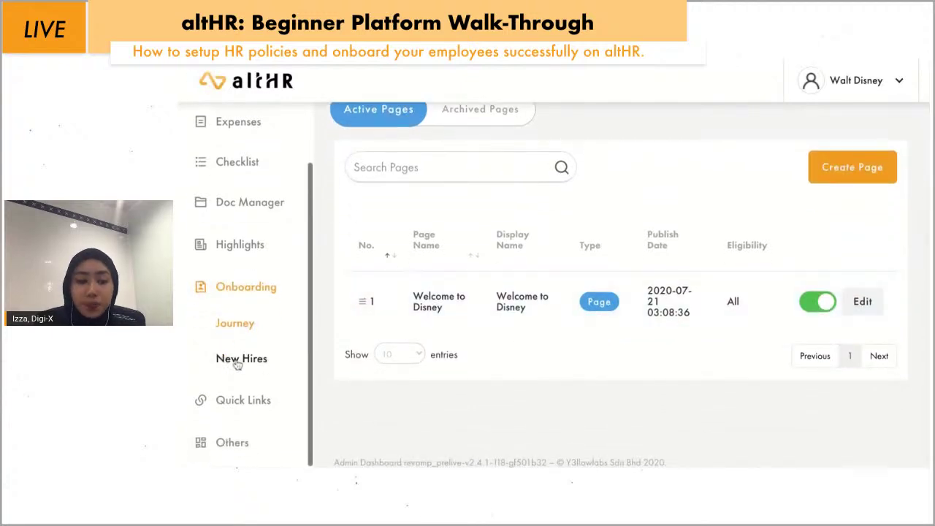
{"action": "left_click", "coordinate": [237, 363]}
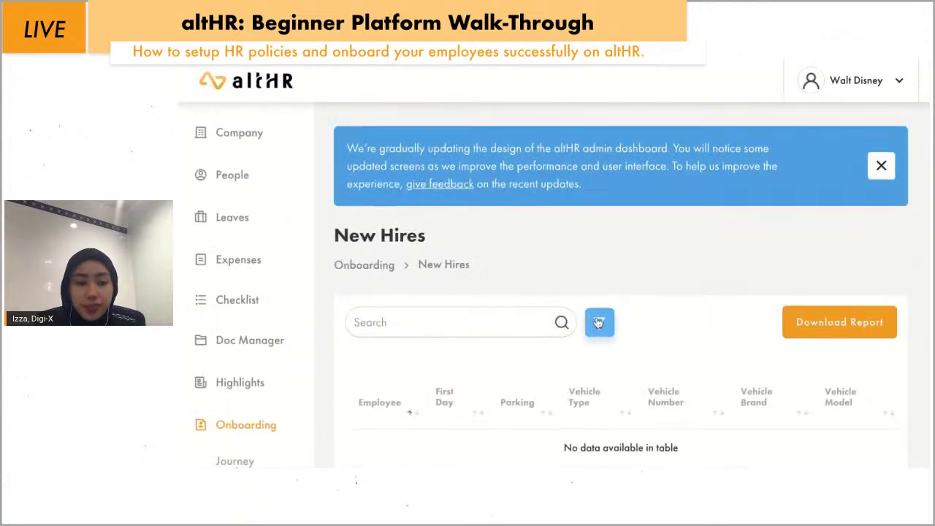
{"action": "scroll", "coordinate": [596, 323], "scroll_direction": "down", "scroll_amount": 2}
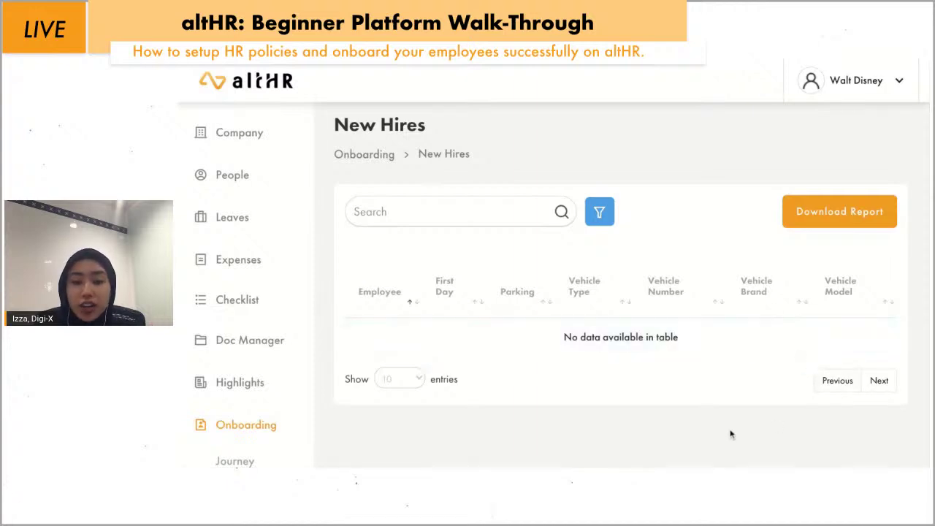
{"action": "scroll", "coordinate": [730, 434], "scroll_direction": "down", "scroll_amount": 1}
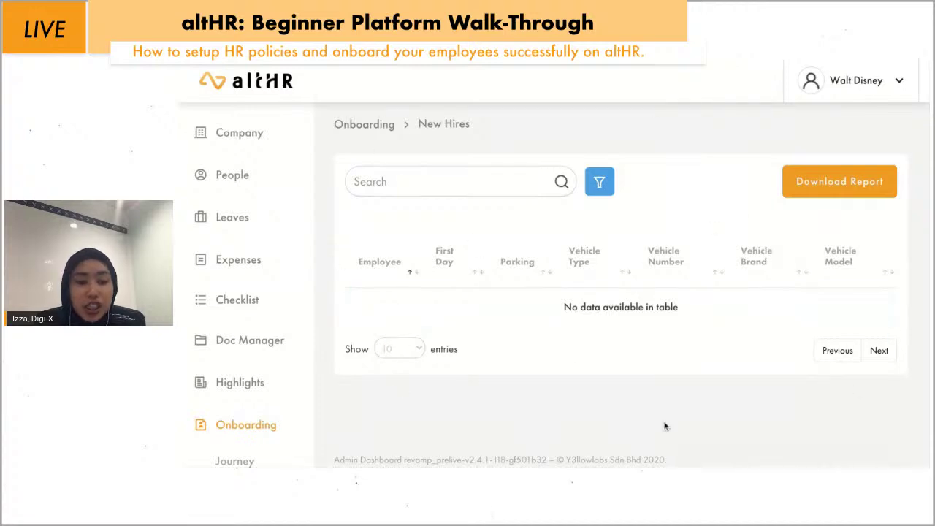
Open the quick links and review the links area, its usage limit and the option to add a new link
{"action": "scroll", "coordinate": [250, 351], "scroll_direction": "down", "scroll_amount": 2}
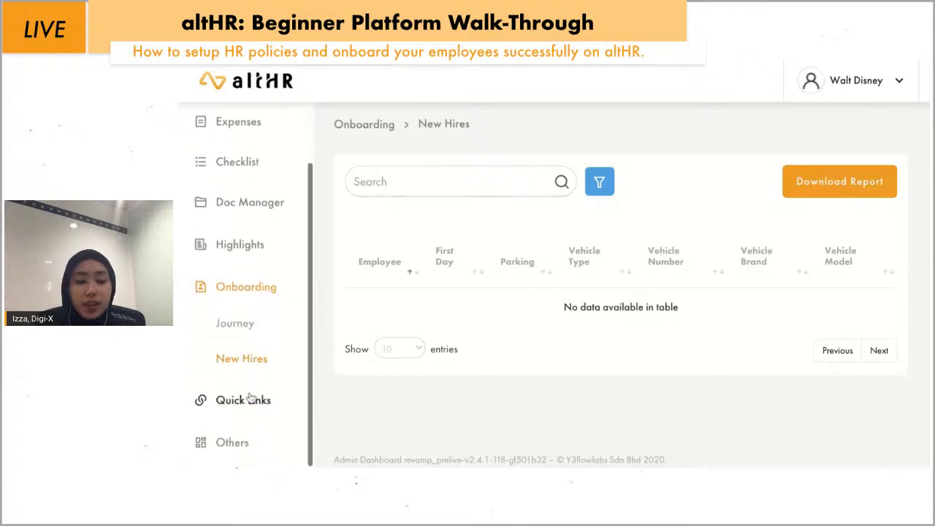
{"action": "left_click", "coordinate": [250, 398]}
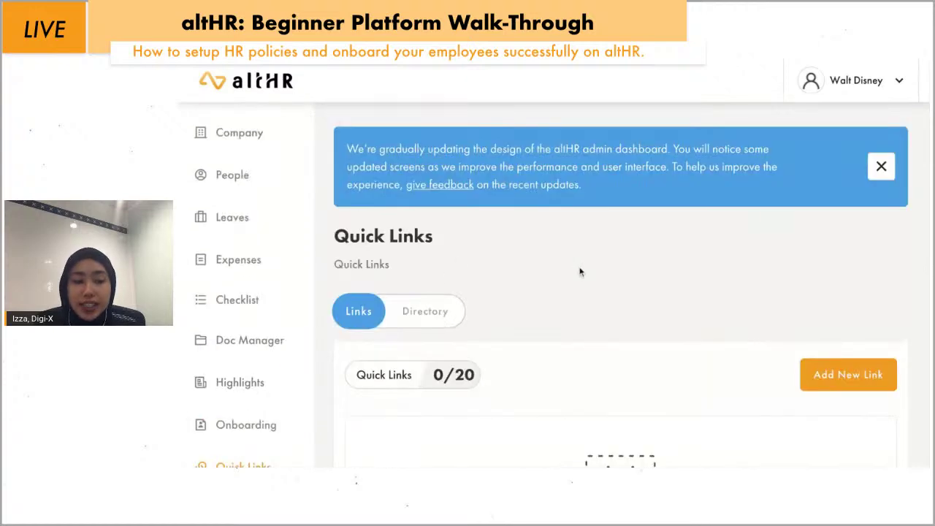
{"action": "scroll", "coordinate": [580, 272], "scroll_direction": "down", "scroll_amount": 3}
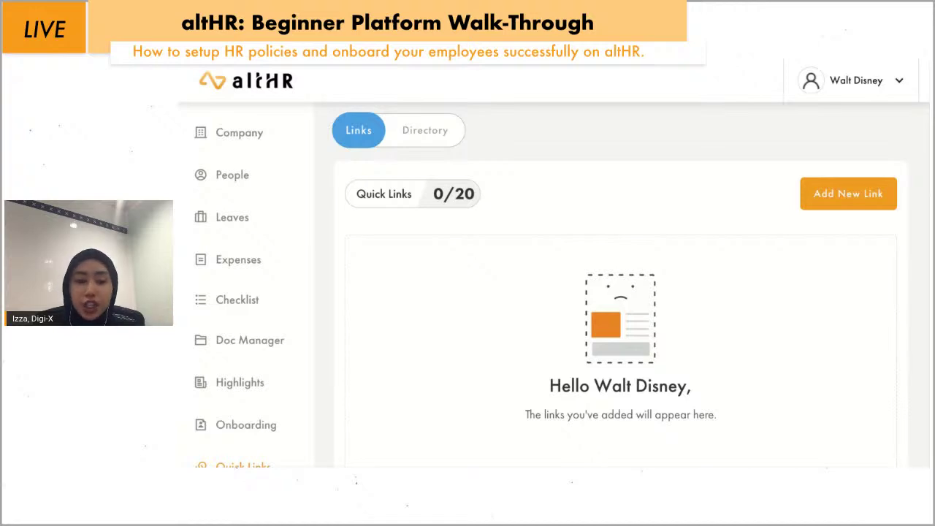
{"action": "scroll", "coordinate": [622, 283], "scroll_direction": "down", "scroll_amount": 1}
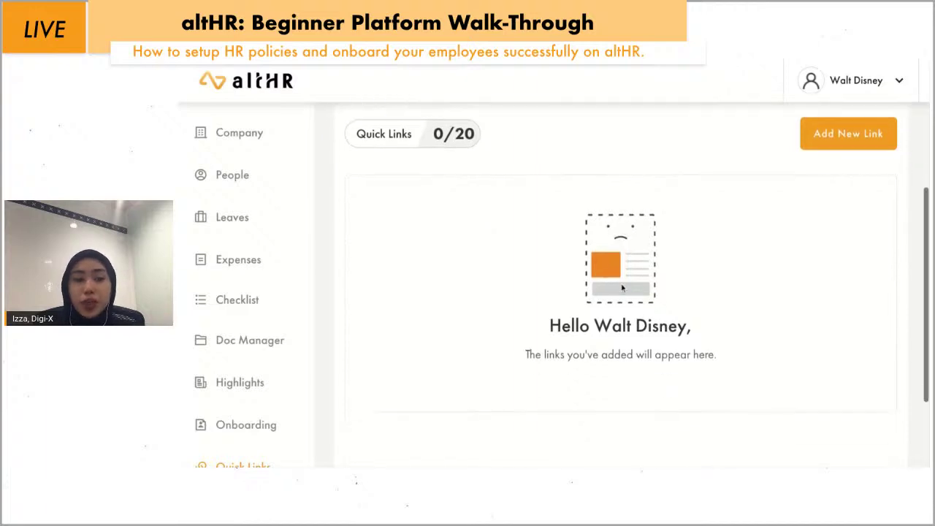
{"action": "scroll", "coordinate": [484, 238], "scroll_direction": "up", "scroll_amount": 1}
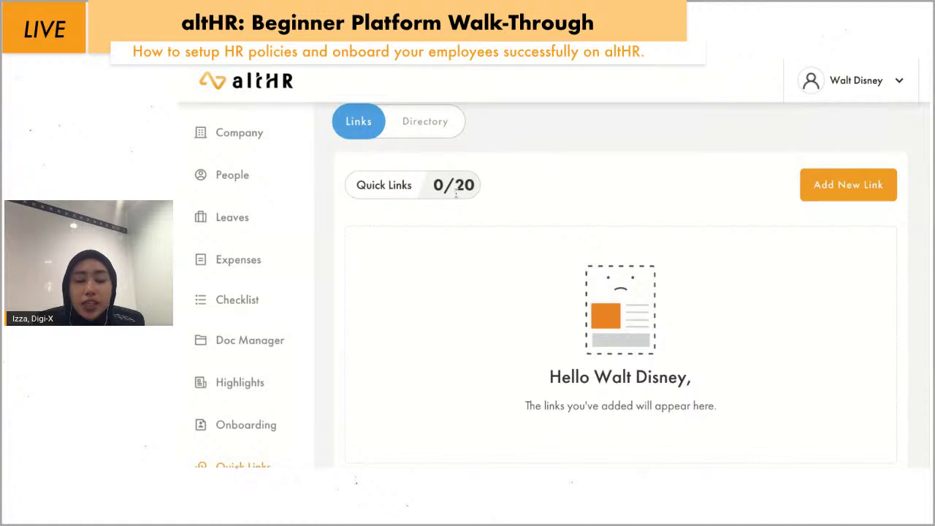
{"action": "scroll", "coordinate": [530, 385], "scroll_direction": "down", "scroll_amount": 1}
{"action": "scroll", "coordinate": [531, 385], "scroll_direction": "up", "scroll_amount": 1}
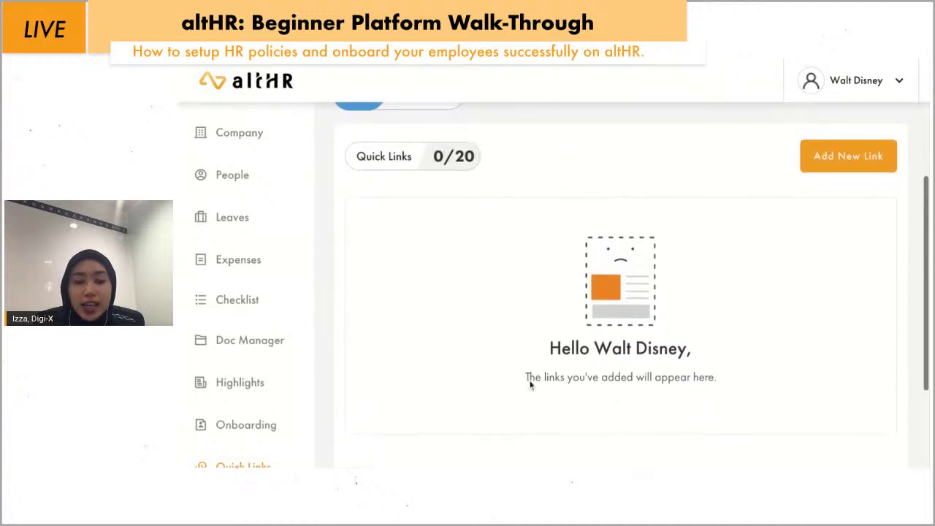
{"action": "scroll", "coordinate": [565, 271], "scroll_direction": "up", "scroll_amount": 1}
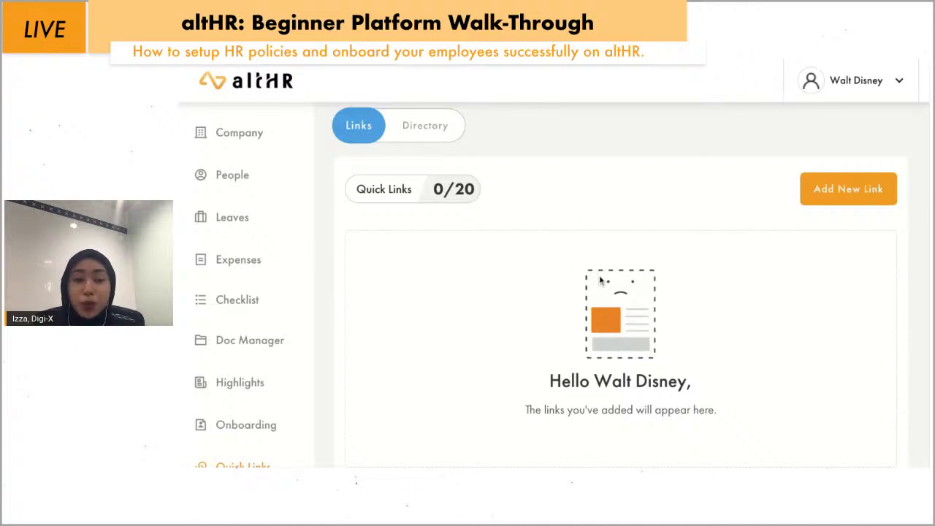
{"action": "scroll", "coordinate": [573, 225], "scroll_direction": "down", "scroll_amount": 1}
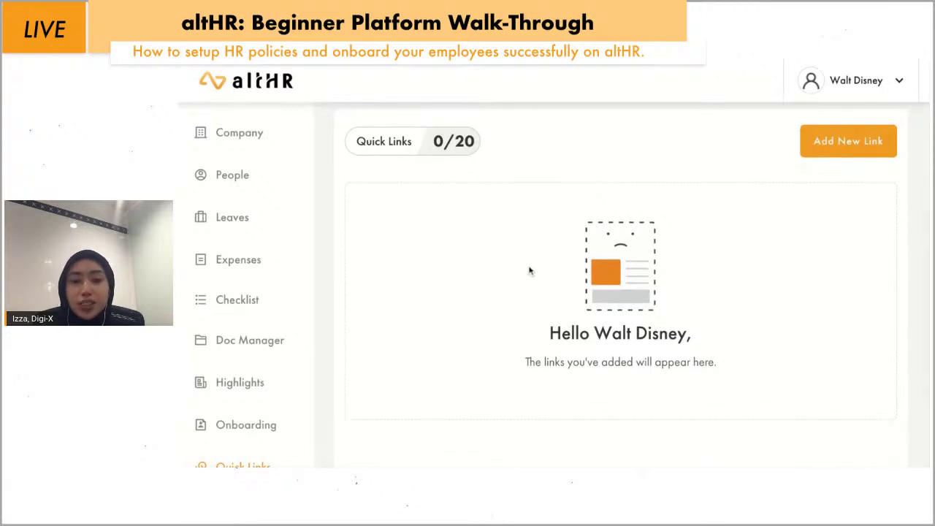
{"action": "scroll", "coordinate": [501, 262], "scroll_direction": "up", "scroll_amount": 1}
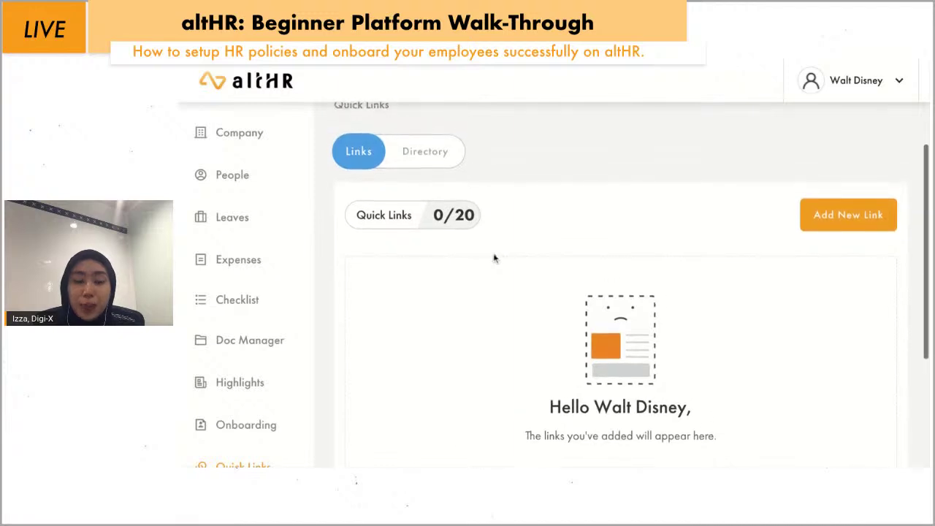
Check the quick links directory, its contact limit and the option to add a contact, and return to the links
{"action": "left_click", "coordinate": [430, 157]}
{"action": "scroll", "coordinate": [439, 288], "scroll_direction": "down", "scroll_amount": 1}
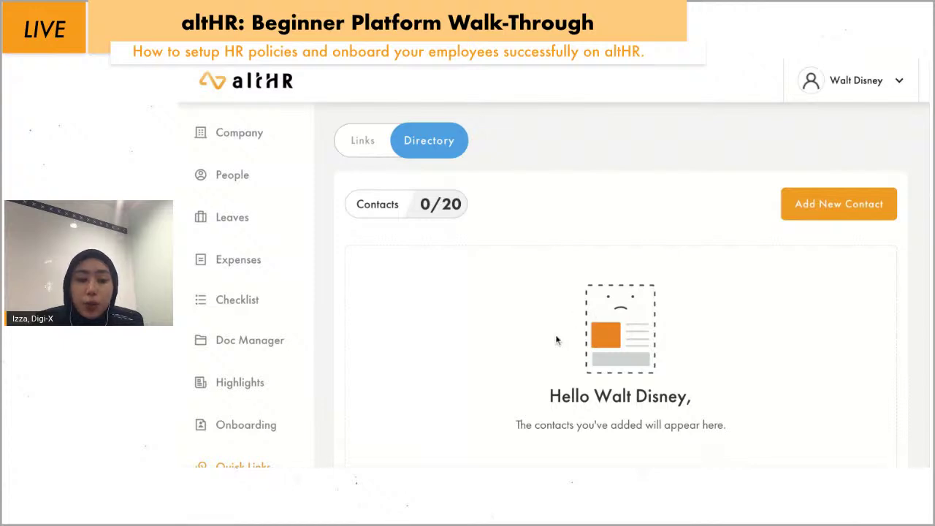
{"action": "scroll", "coordinate": [631, 278], "scroll_direction": "down", "scroll_amount": 1}
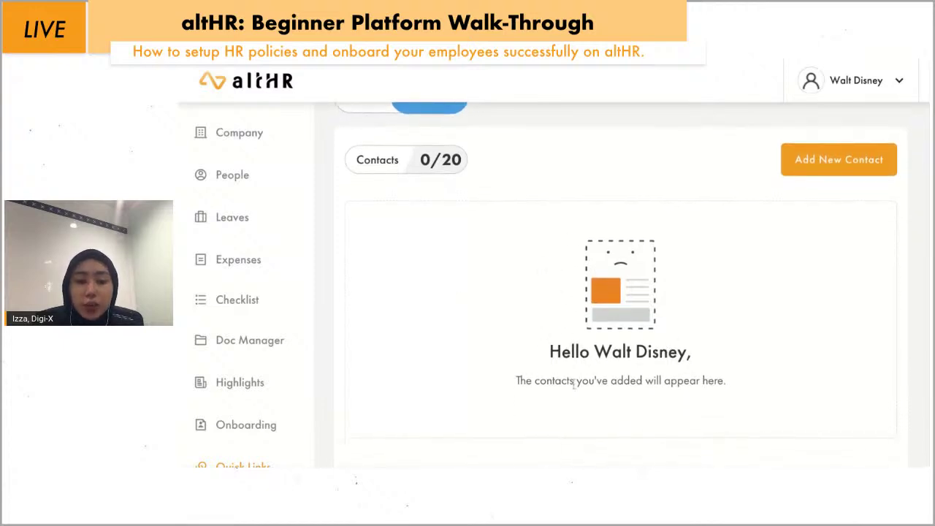
{"action": "scroll", "coordinate": [617, 322], "scroll_direction": "up", "scroll_amount": 1}
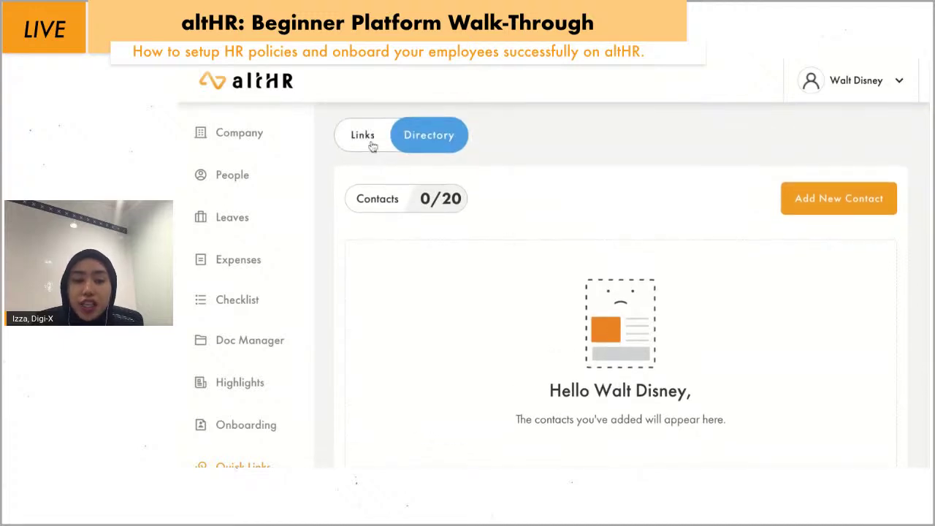
{"action": "left_click", "coordinate": [347, 145]}
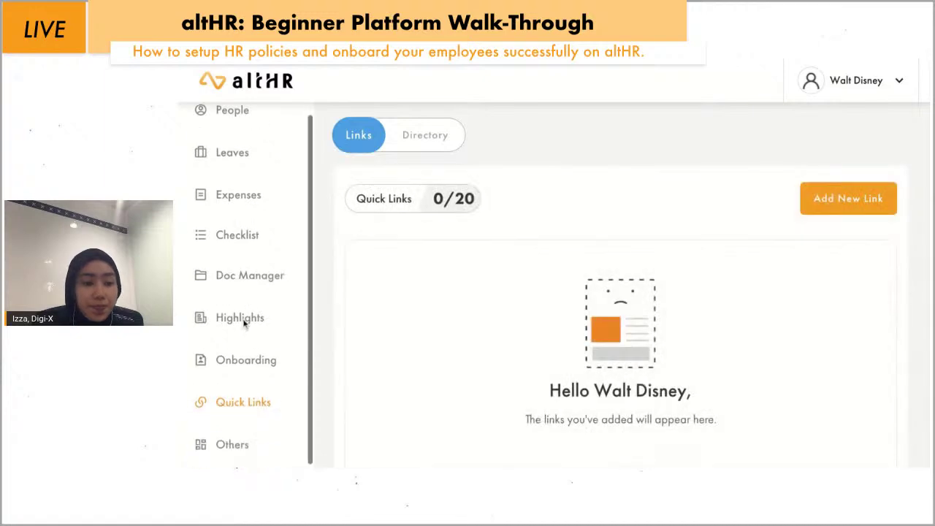
{"action": "scroll", "coordinate": [341, 293], "scroll_direction": "up", "scroll_amount": 1}
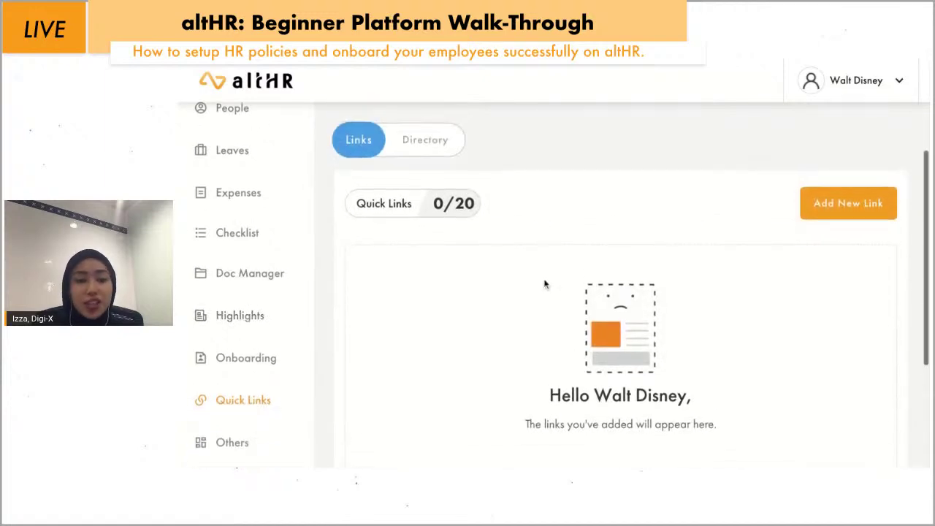
{"action": "scroll", "coordinate": [232, 299], "scroll_direction": "up", "scroll_amount": 1}
{"action": "scroll", "coordinate": [232, 299], "scroll_direction": "up", "scroll_amount": 1}
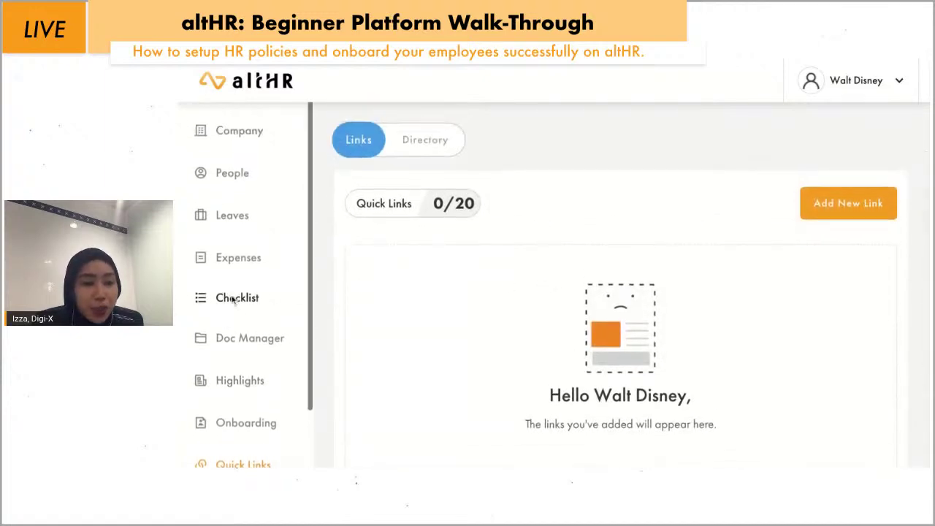
{"action": "scroll", "coordinate": [232, 299], "scroll_direction": "down", "scroll_amount": 1}
{"action": "scroll", "coordinate": [232, 292], "scroll_direction": "up", "scroll_amount": 1}
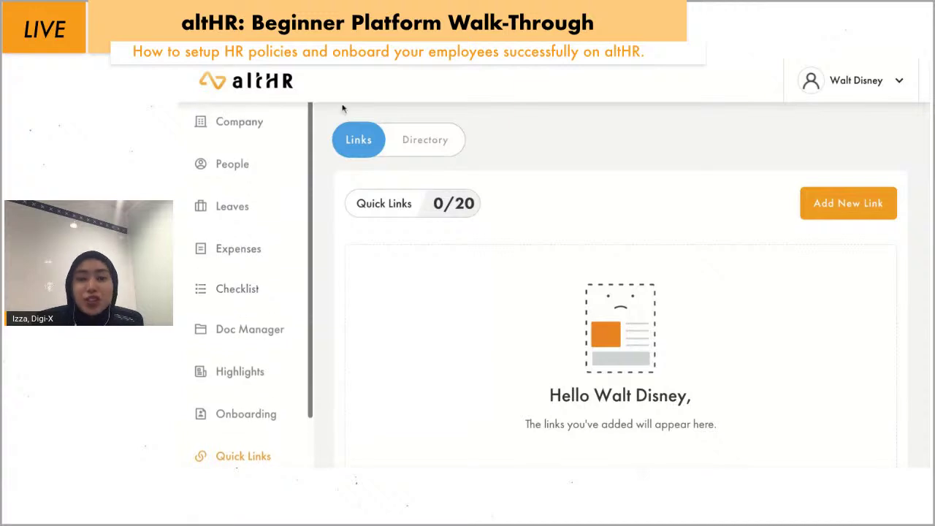
{"action": "scroll", "coordinate": [269, 177], "scroll_direction": "down", "scroll_amount": 1}
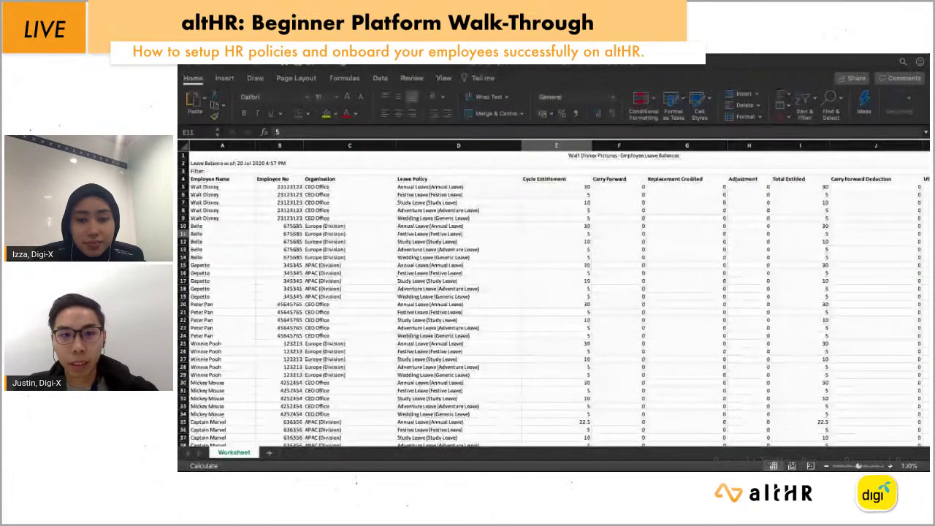
In the Excel employee leave balances report, review the employee name, leave policy and cycle entitlement columns
{"action": "left_click", "coordinate": [557, 234]}
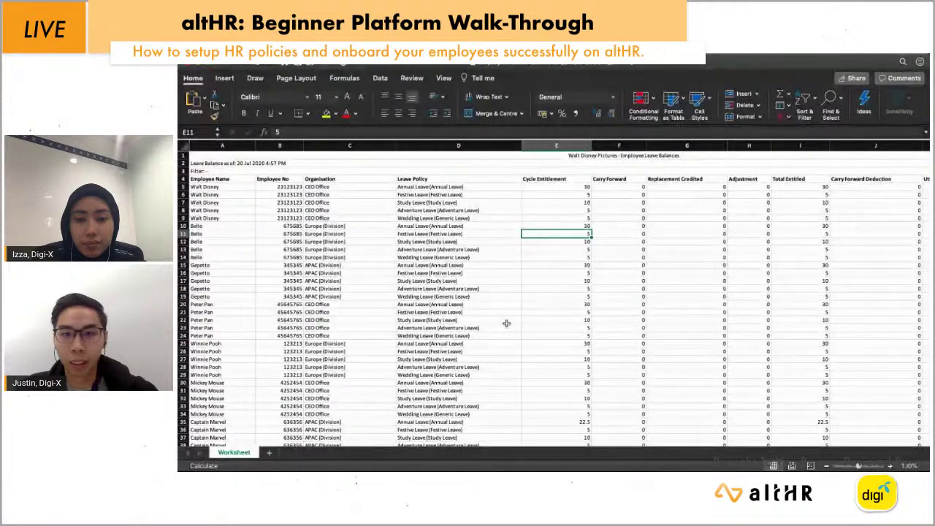
{"action": "left_click", "coordinate": [543, 335]}
{"action": "left_click_drag", "start_coordinate": [332, 441], "coordinate": [488, 442]}
{"action": "scroll", "coordinate": [493, 438], "scroll_direction": "left", "scroll_amount": 10}
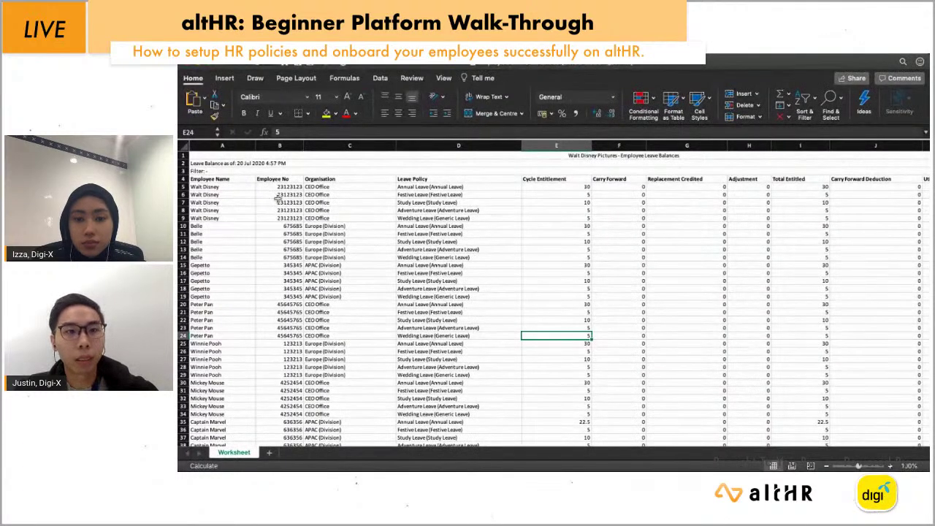
{"action": "left_click_drag", "start_coordinate": [232, 190], "coordinate": [232, 210]}
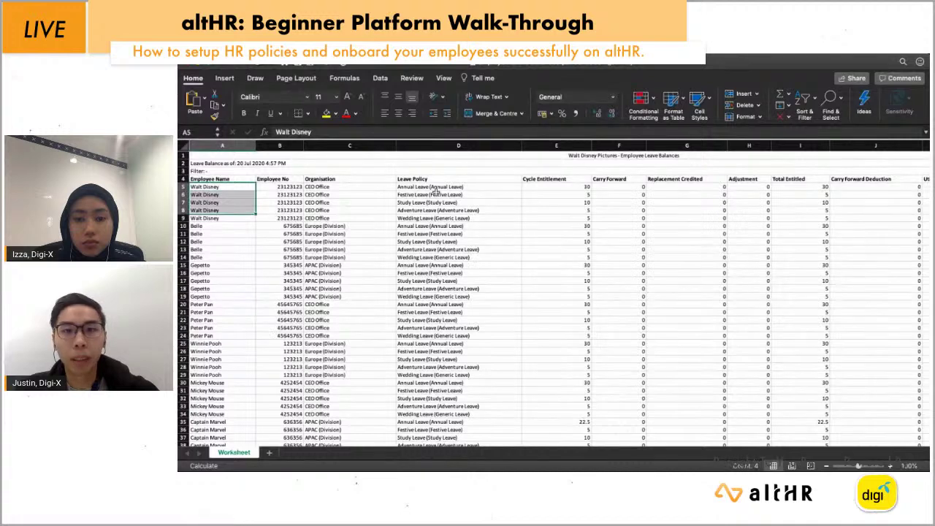
{"action": "left_click_drag", "start_coordinate": [564, 191], "coordinate": [558, 300]}
Review the report's remaining leave columns, from carry forward and total entitled through pending approval to total balance, and leave the workbook
{"action": "left_click", "coordinate": [793, 261]}
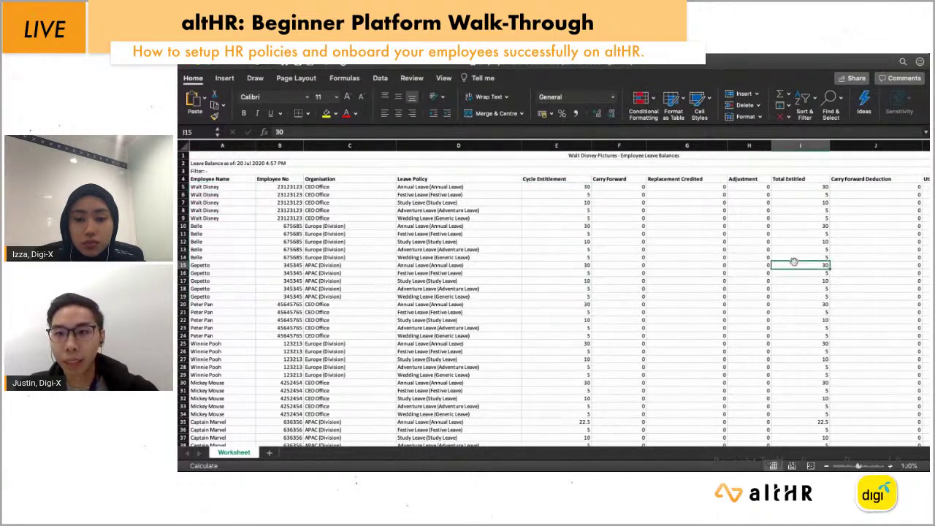
{"action": "left_click_drag", "start_coordinate": [635, 203], "coordinate": [730, 243]}
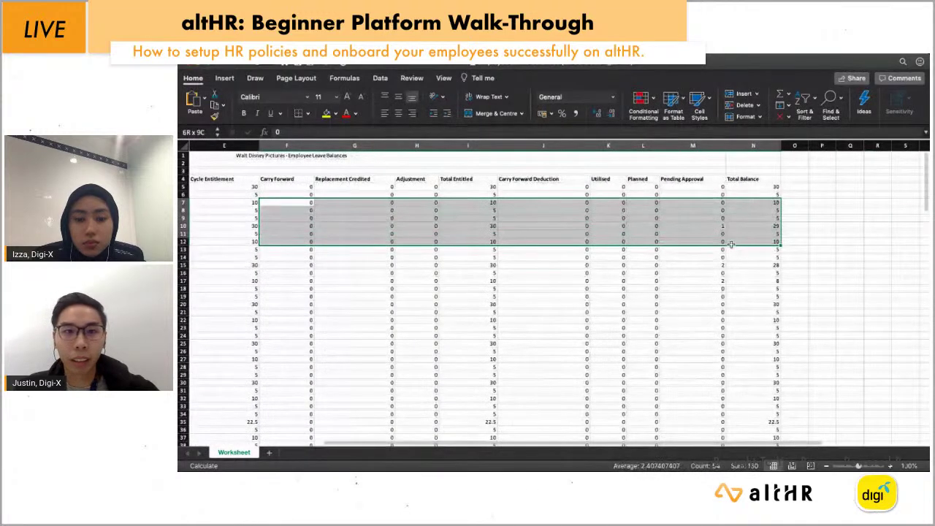
{"action": "left_click", "coordinate": [555, 303]}
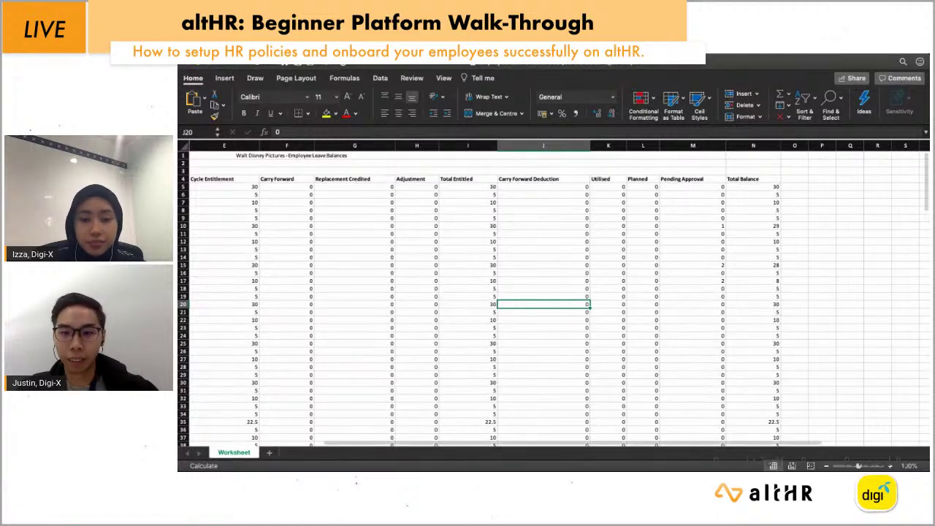
{"action": "key", "text": "super+Tab"}
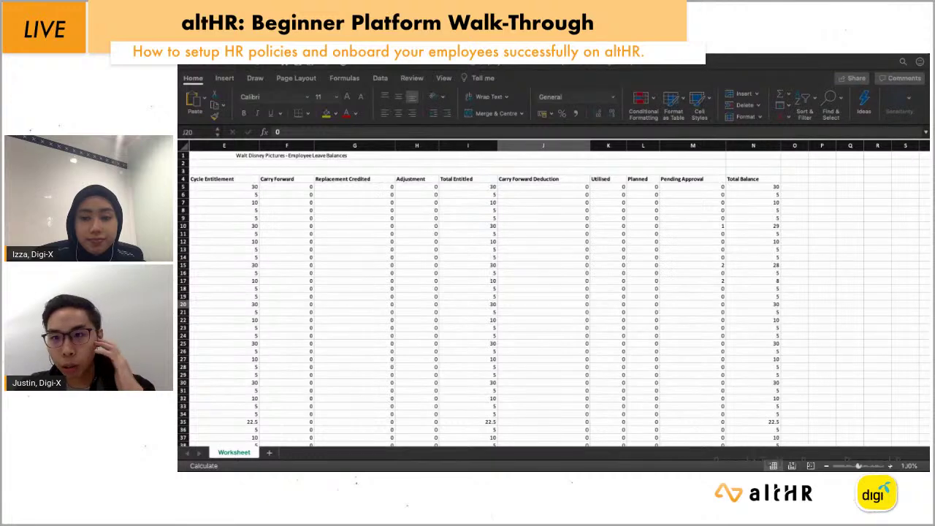